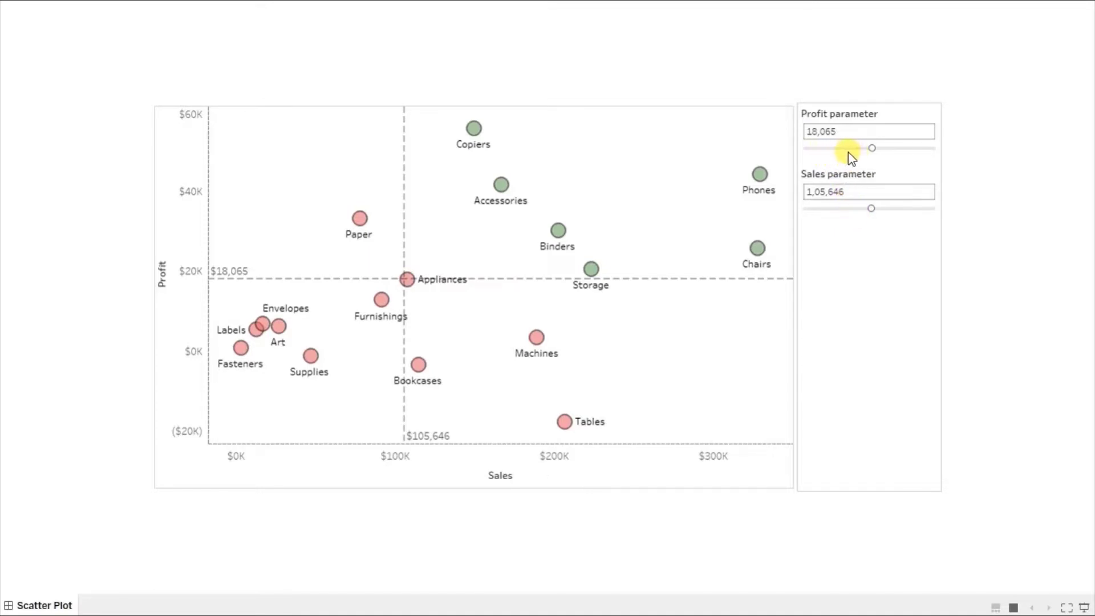
pyautogui.click(521, 151)
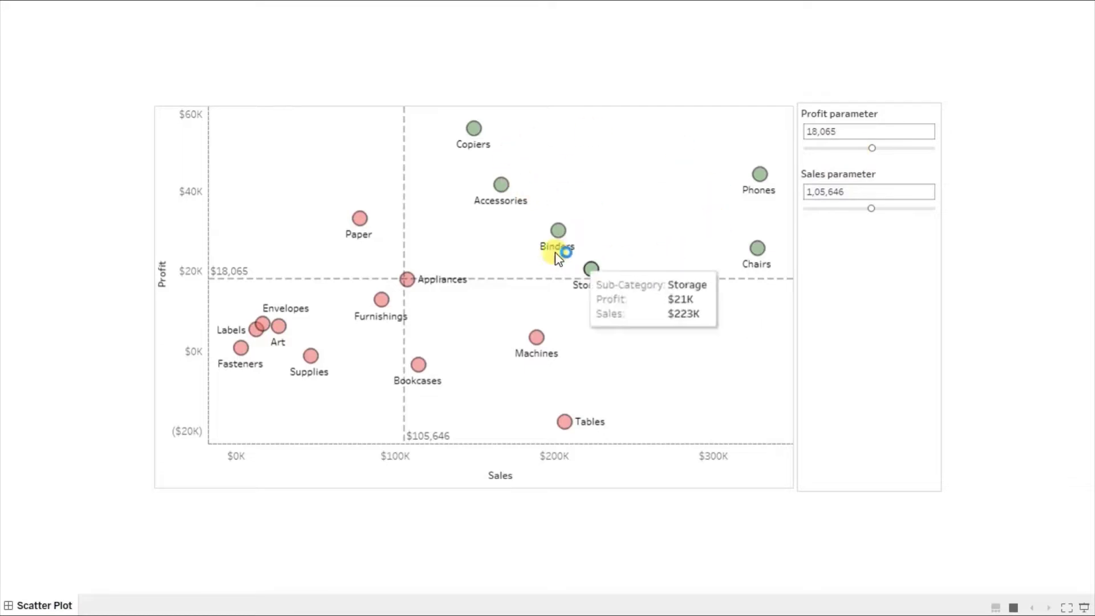
pyautogui.click(684, 144)
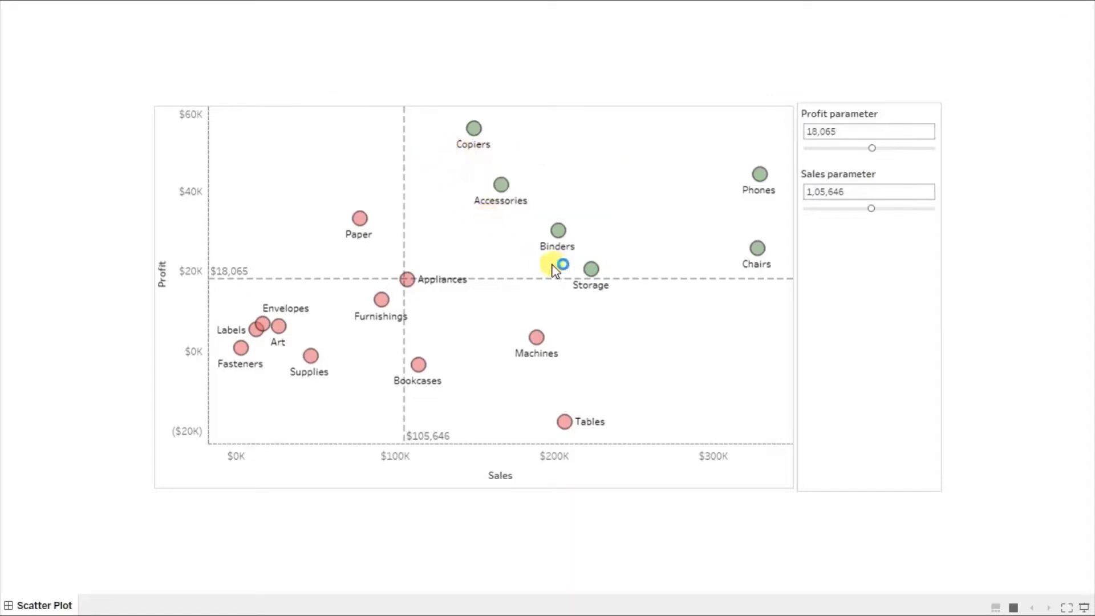
pyautogui.click(595, 292)
pyautogui.click(799, 178)
# - Lower the dashboard's Profit parameter to 14,204 and finally 8,224, and the Sales parameter to 70,464 and finally 41,456
pyautogui.click(852, 150)
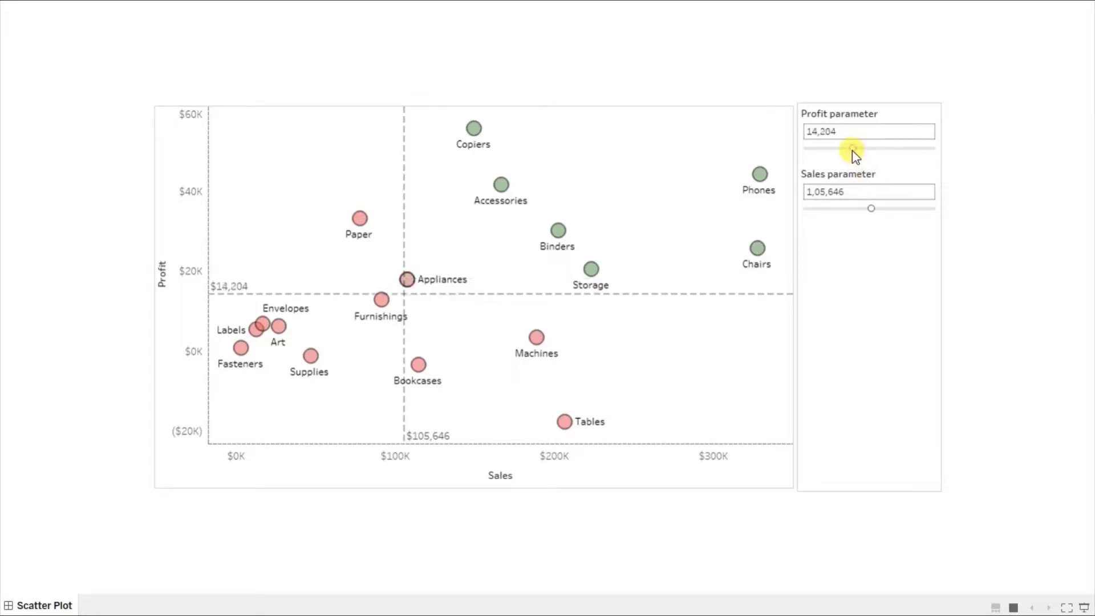
pyautogui.click(848, 209)
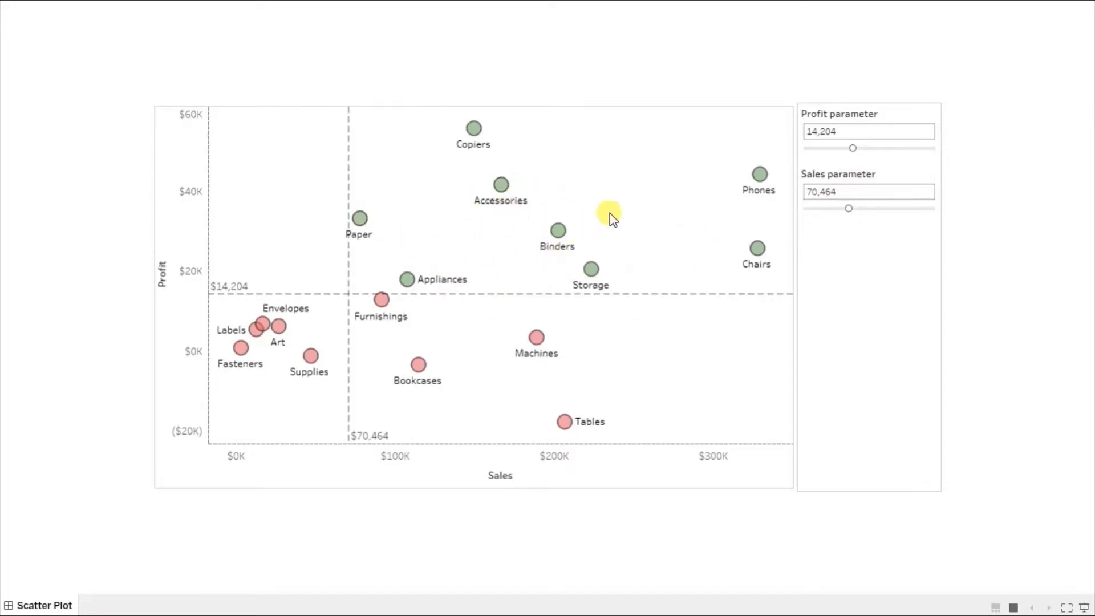
pyautogui.click(831, 210)
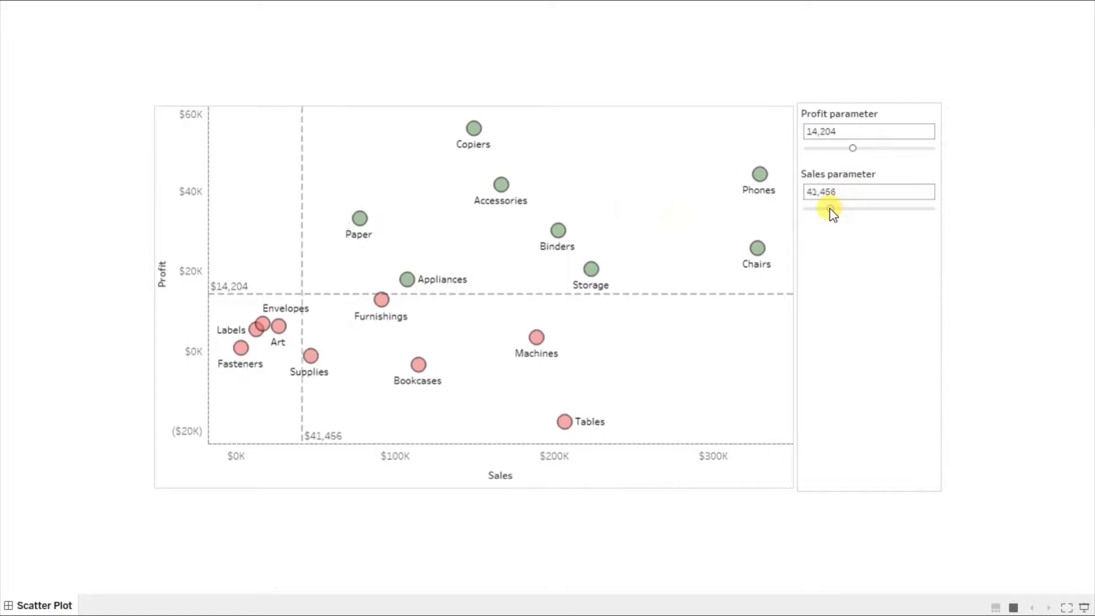
pyautogui.click(824, 149)
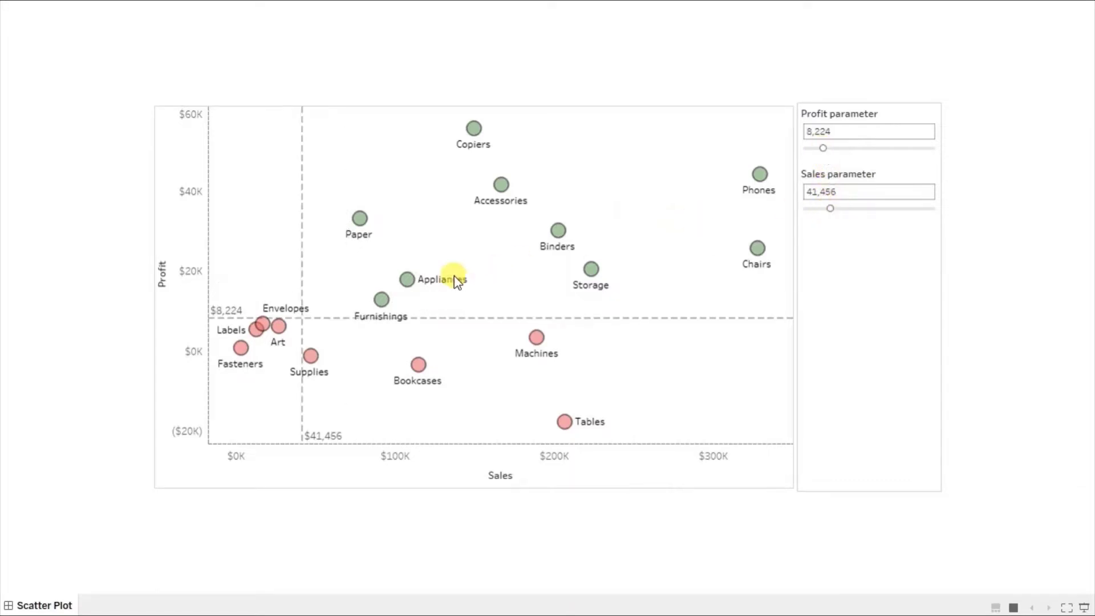
pyautogui.moveTo(380, 313)
pyautogui.click(710, 363)
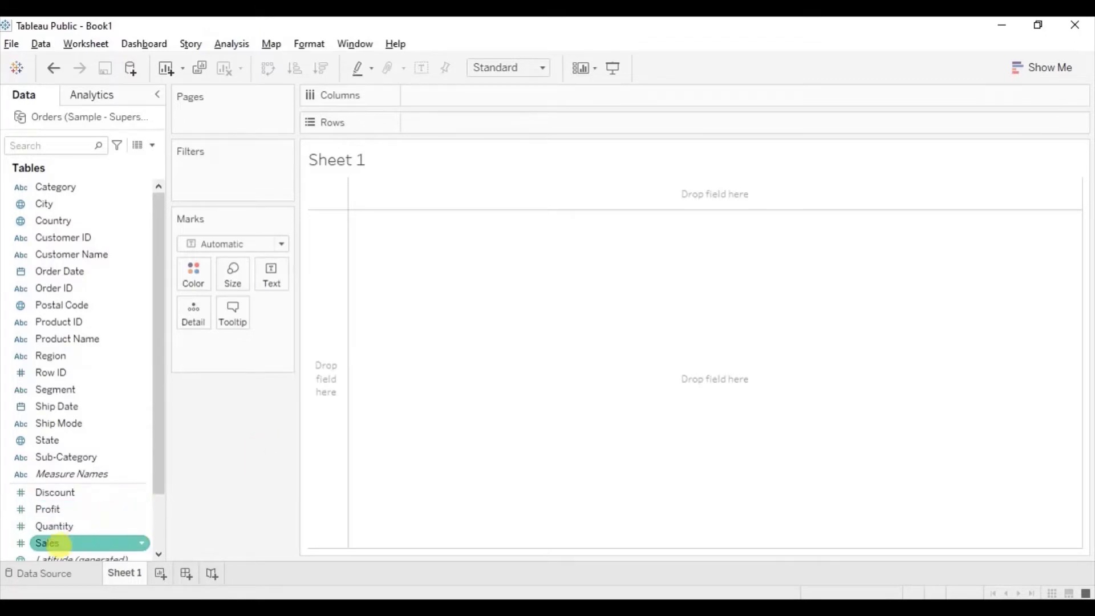
# - Build the base scatter plot on Sheet 1 with Sales on columns and Profit on rows
pyautogui.moveTo(57, 543); pyautogui.dragTo(482, 97)
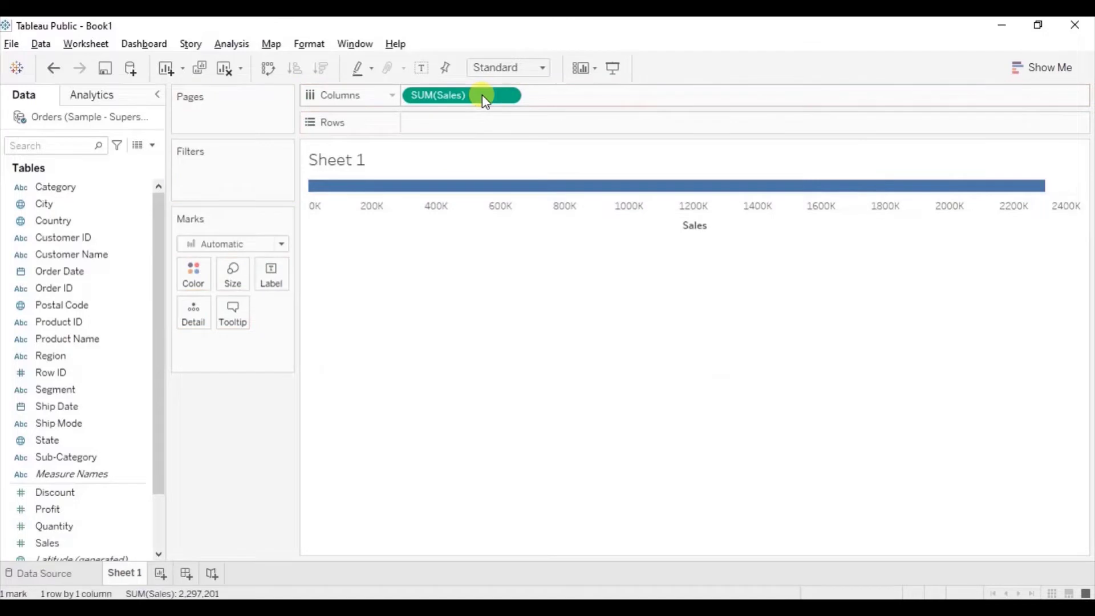
pyautogui.moveTo(80, 509); pyautogui.dragTo(461, 117)
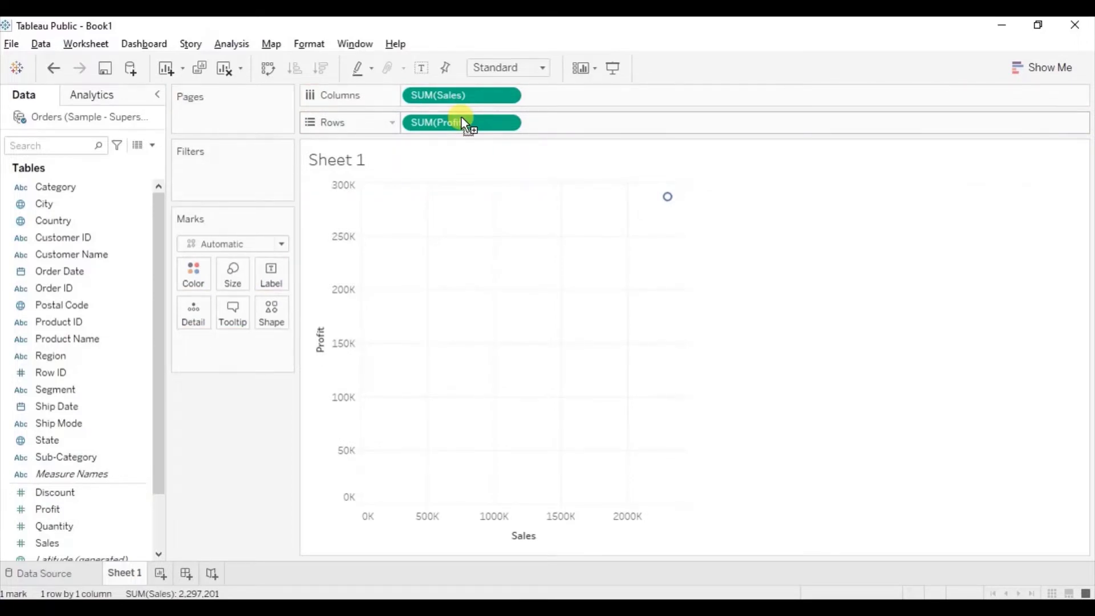
pyautogui.moveTo(461, 118); pyautogui.dragTo(461, 118)
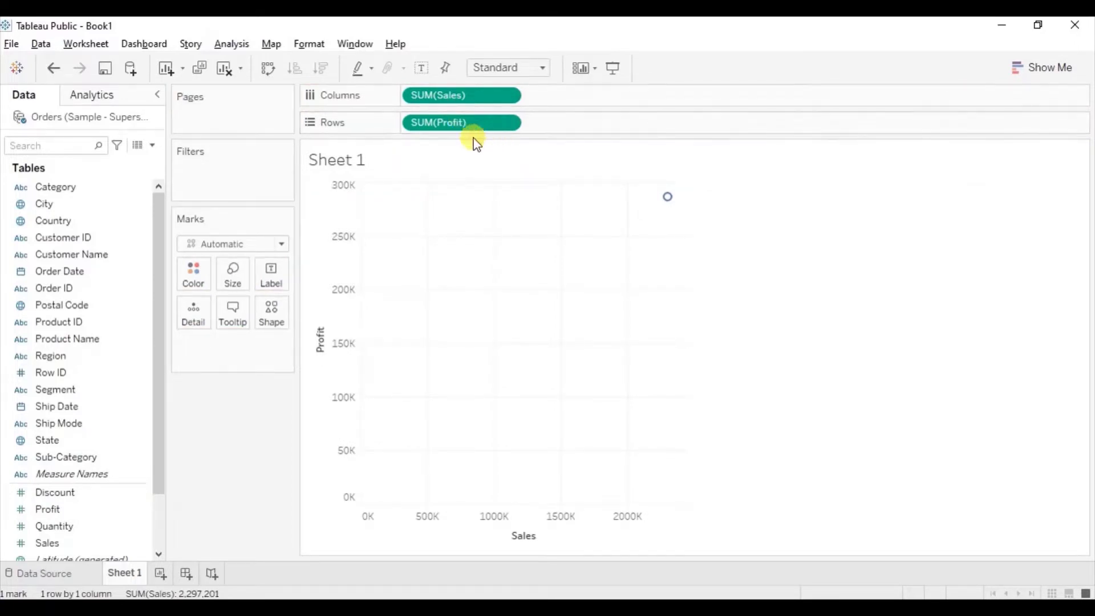
# - Add Sub-Category to the marks as both detail and label, and fit the chart to Entire View
pyautogui.moveTo(54, 459); pyautogui.dragTo(186, 319)
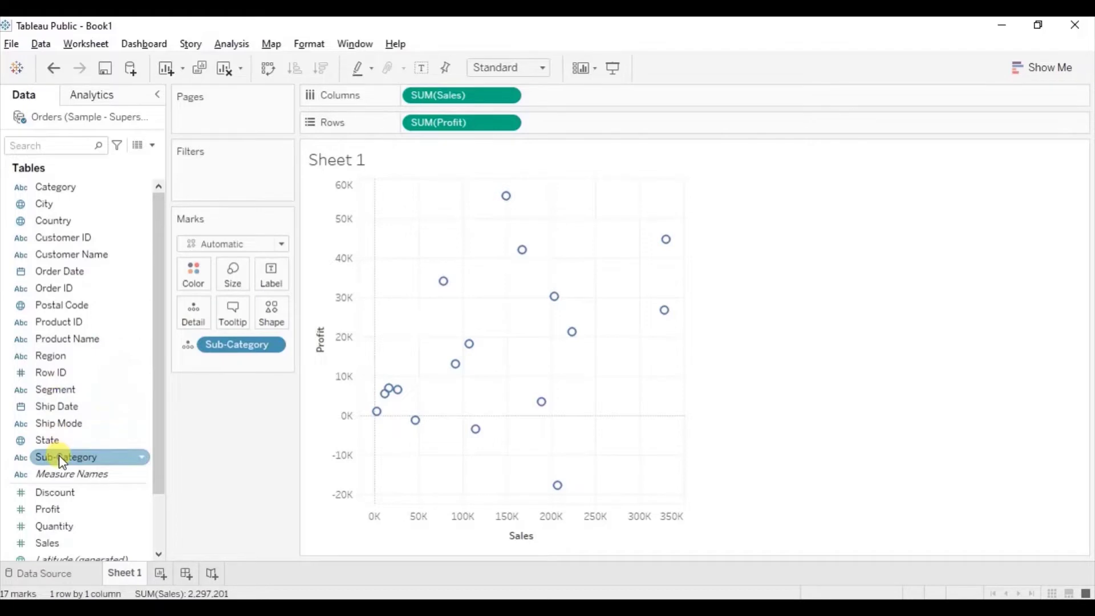
pyautogui.moveTo(61, 461); pyautogui.dragTo(263, 283)
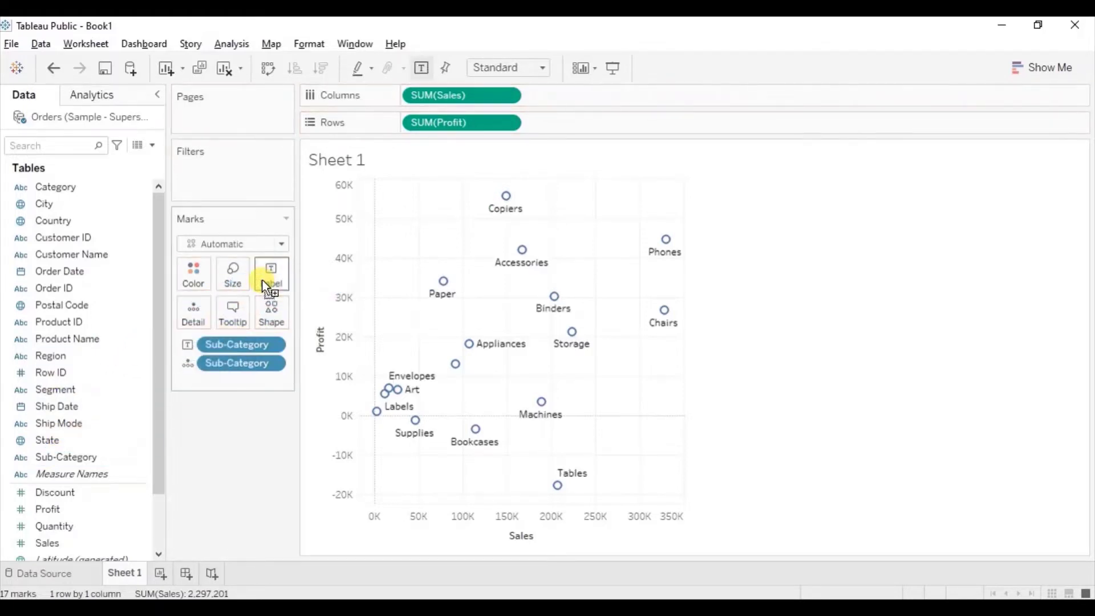
pyautogui.click(518, 67)
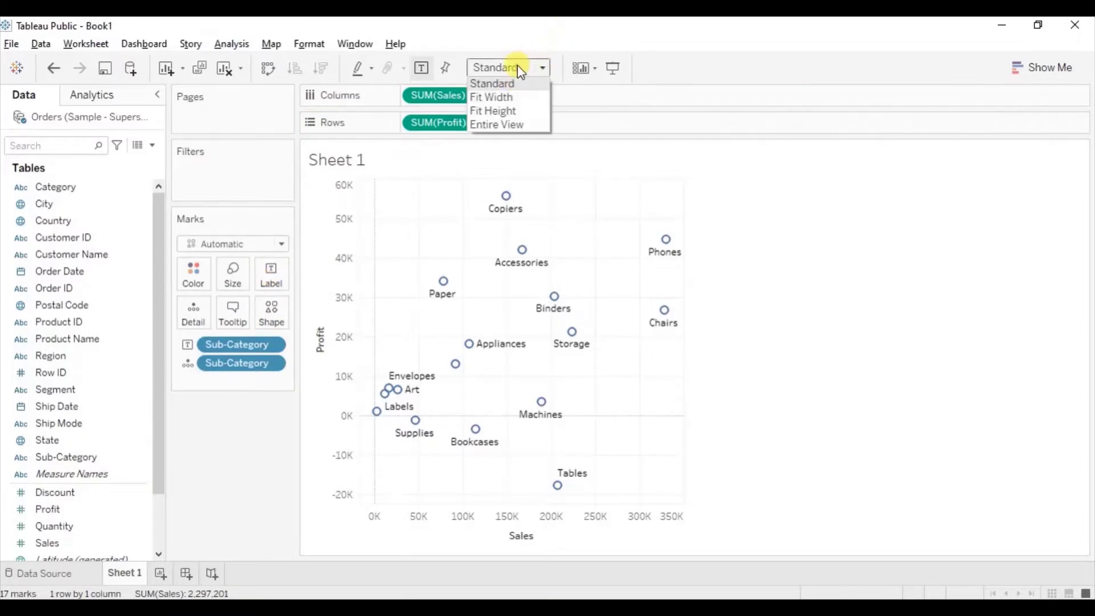
pyautogui.click(486, 125)
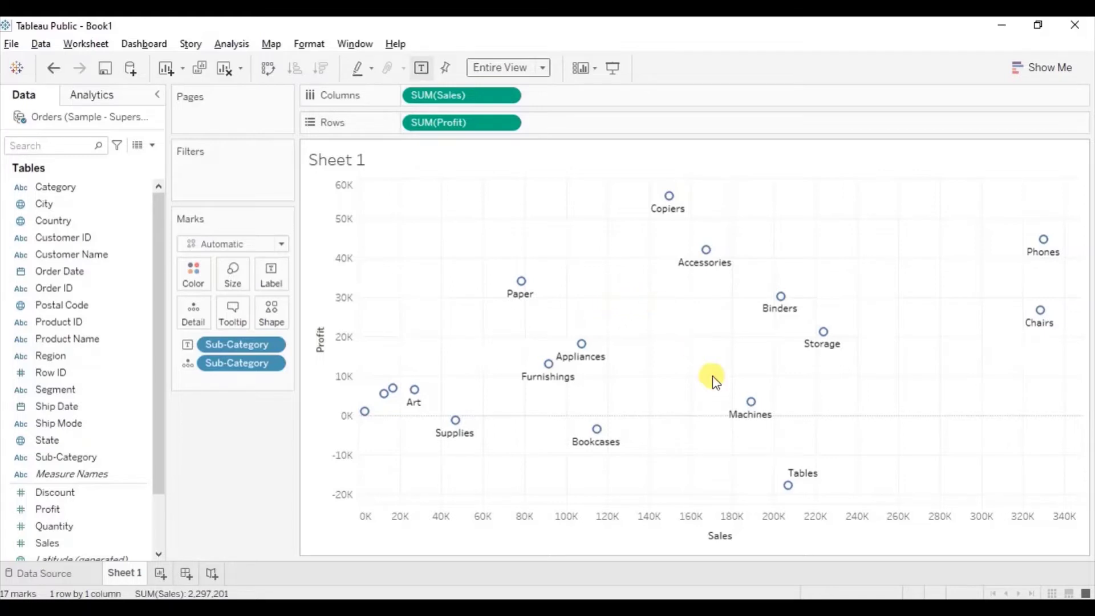
pyautogui.moveTo(820, 337)
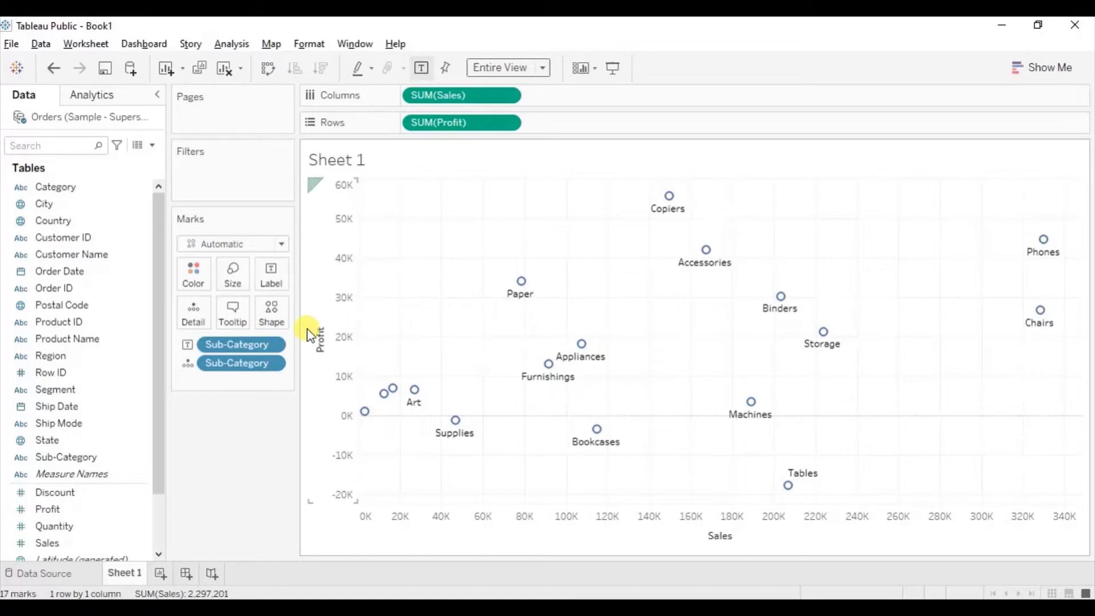
# - Start creating a set from the Sub-Category field and name it "Sub-Category Sales Set"
pyautogui.click(88, 458)
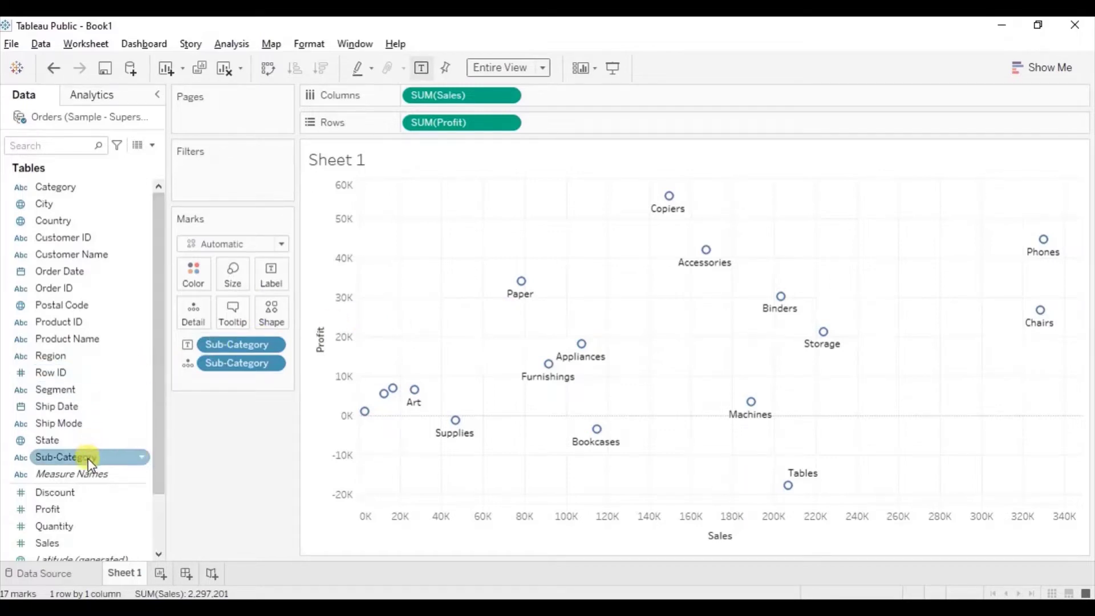
pyautogui.click(141, 460)
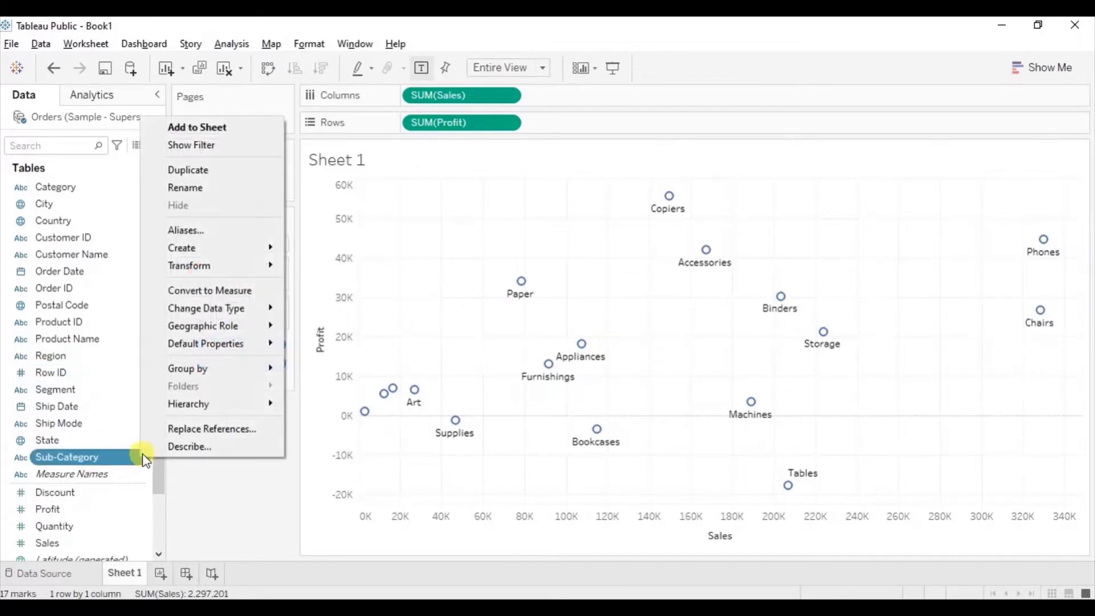
pyautogui.moveTo(237, 251)
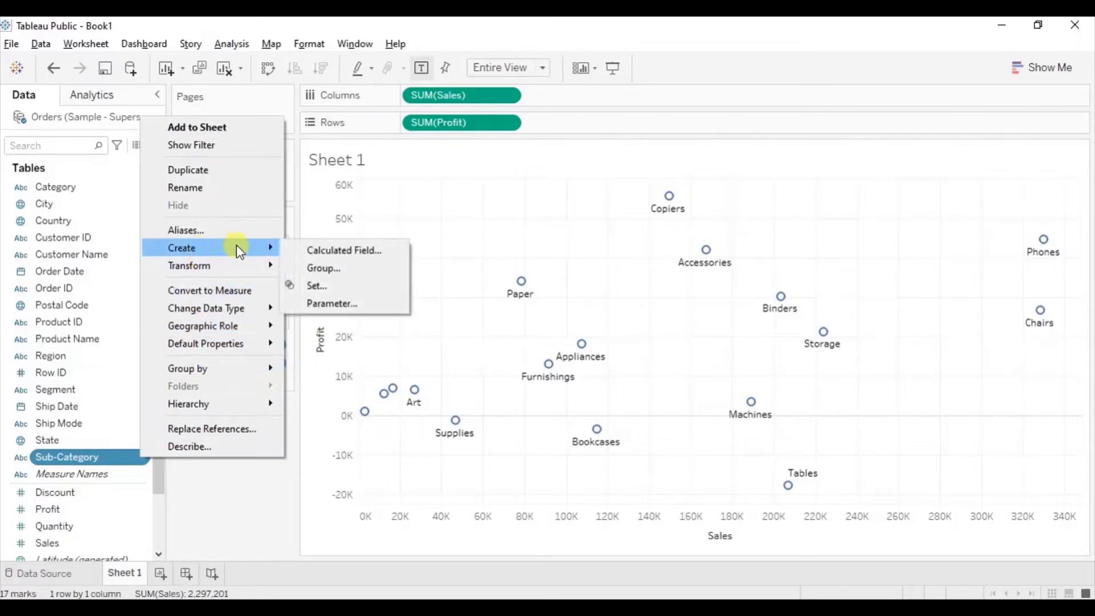
pyautogui.click(303, 284)
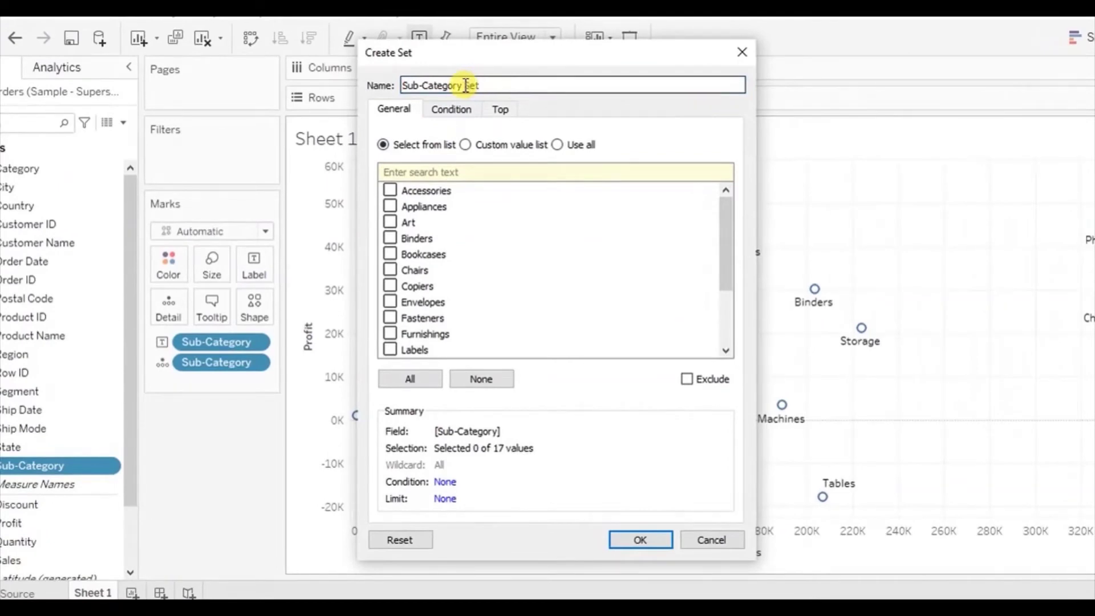
pyautogui.click(466, 85)
pyautogui.write('Sales')
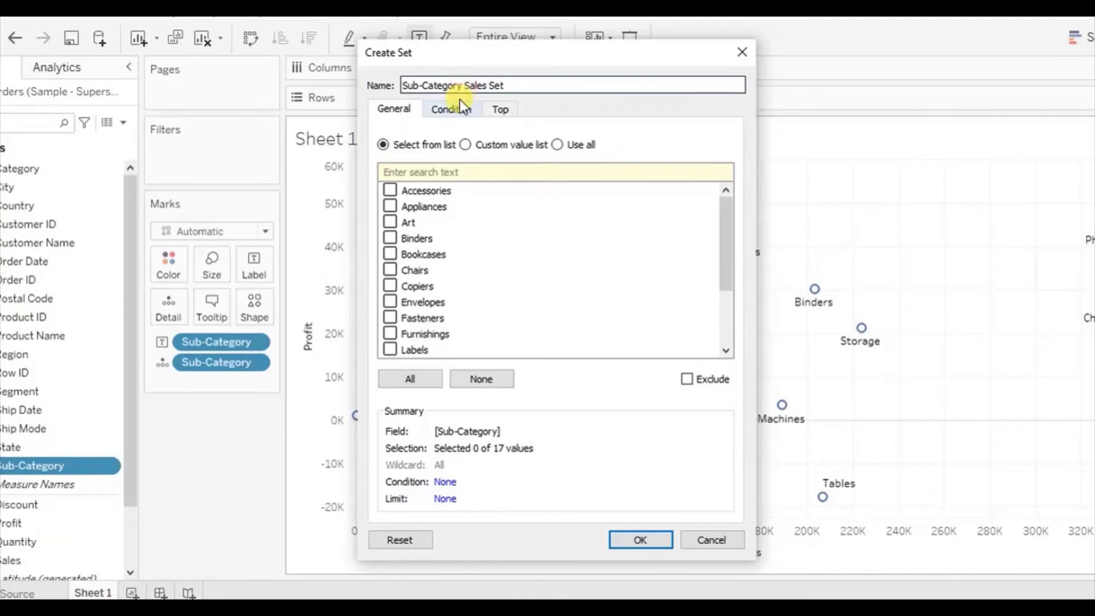
# - Define the set's condition by field as Sum of Sales > 80000 and create the set
pyautogui.click(450, 108)
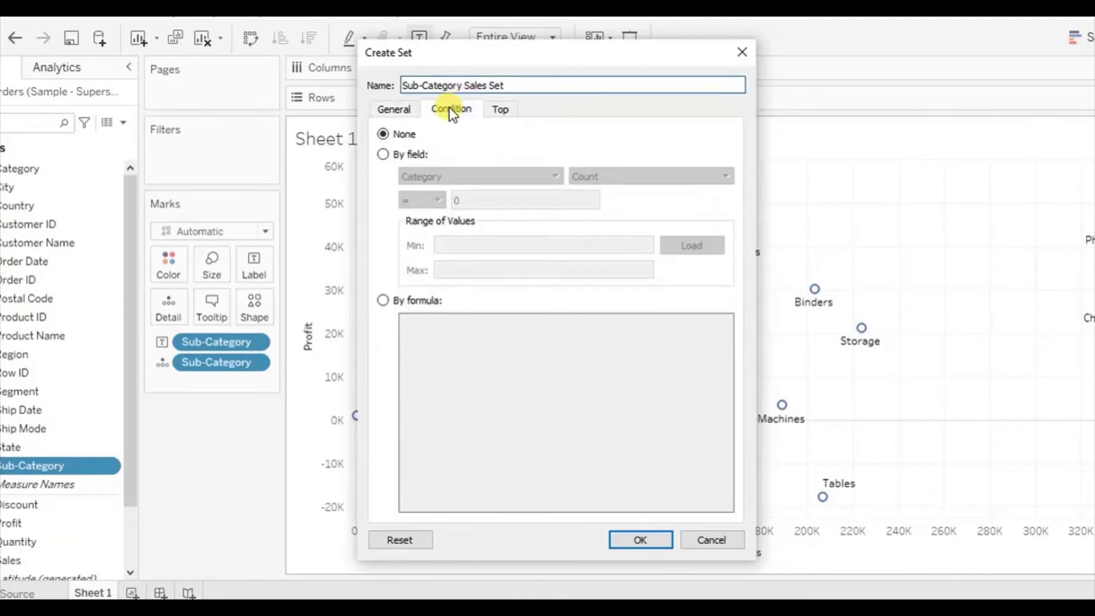
pyautogui.click(385, 154)
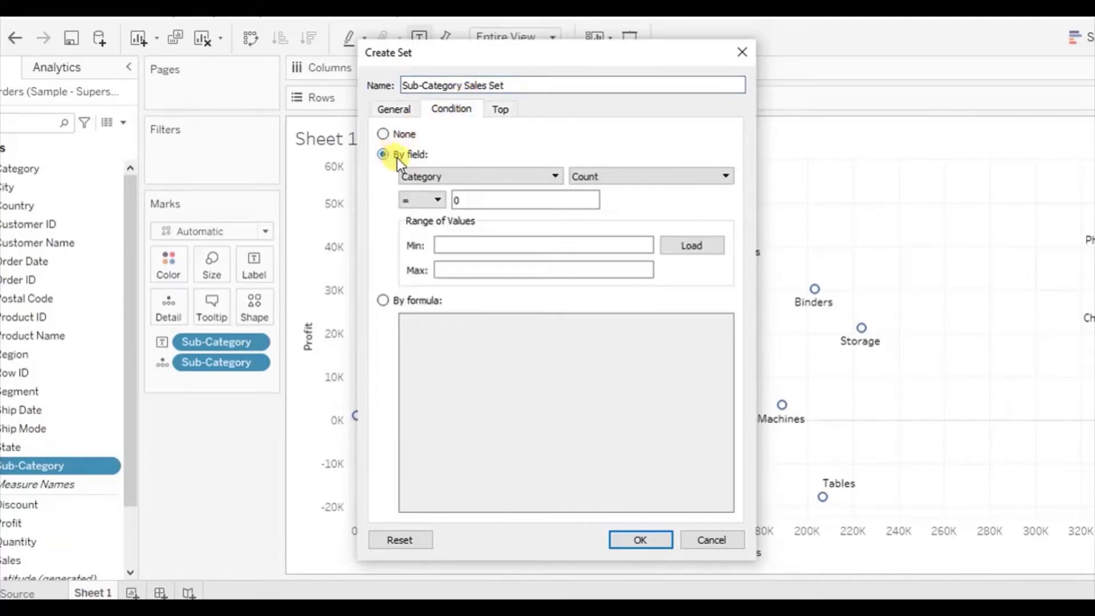
pyautogui.click(433, 176)
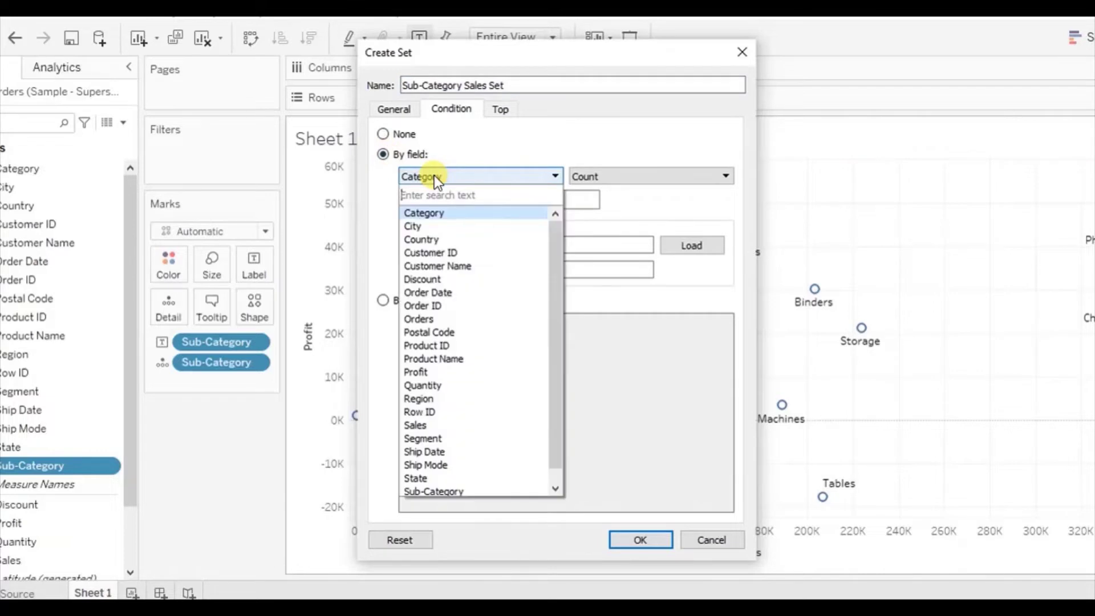
pyautogui.write('sa')
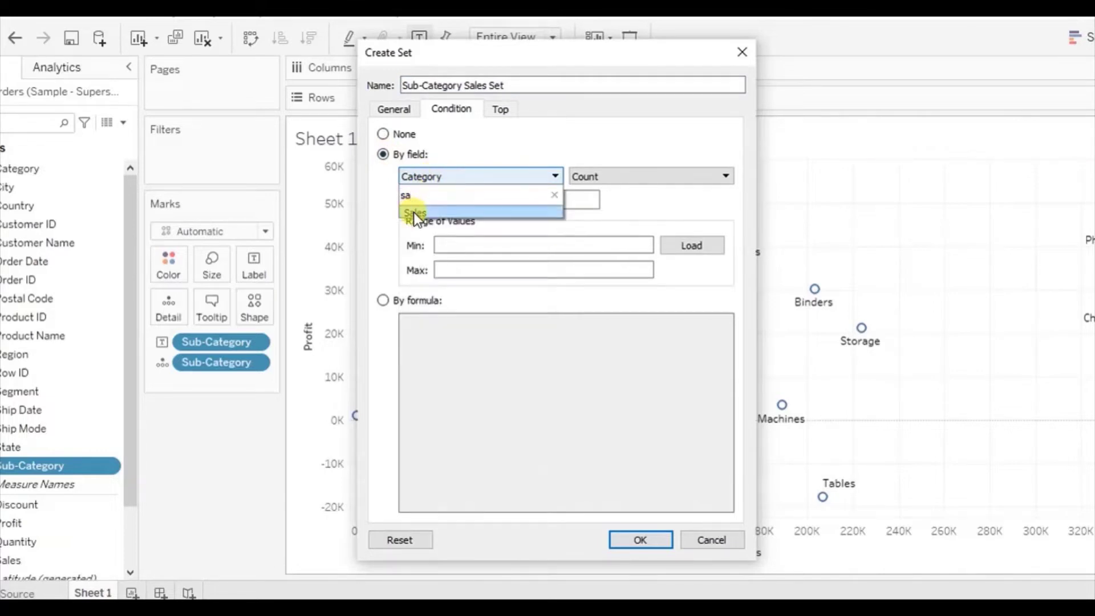
pyautogui.click(413, 213)
pyautogui.click(437, 200)
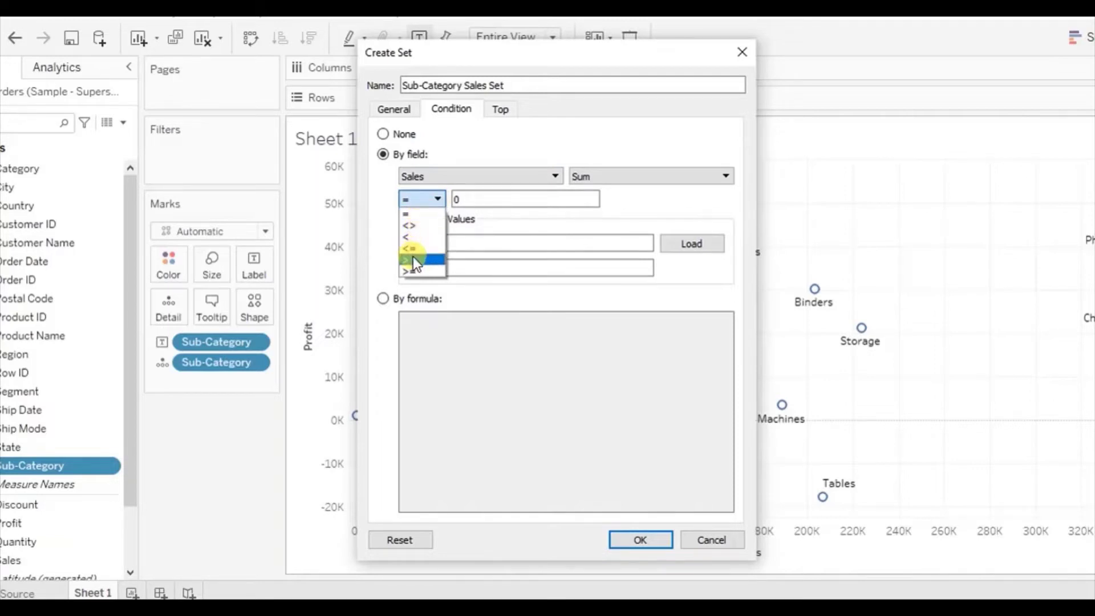
pyautogui.click(413, 260)
pyautogui.click(464, 199)
pyautogui.write('8')
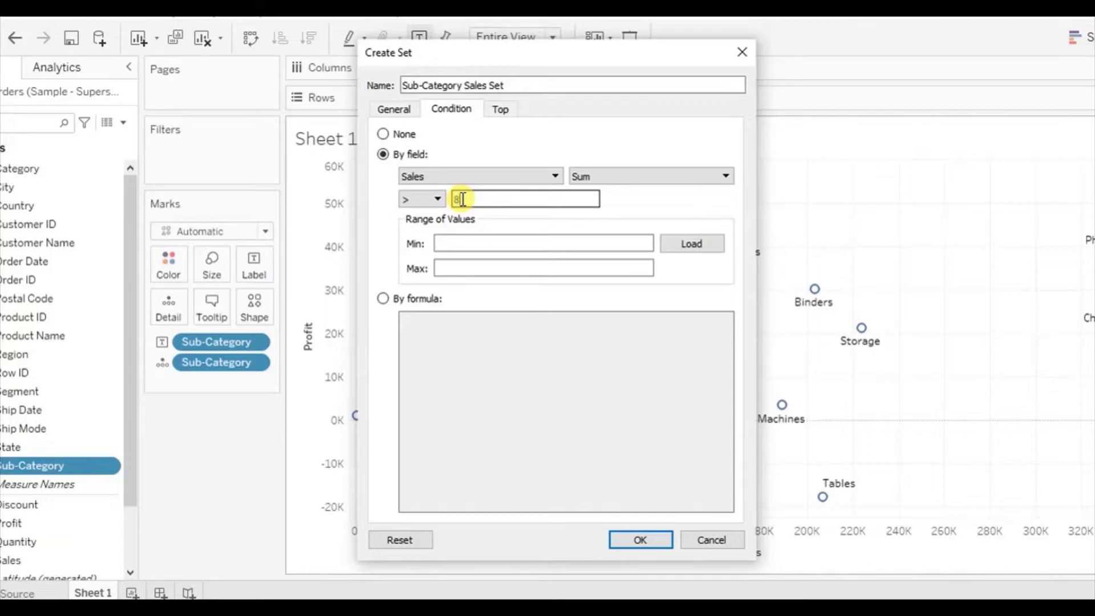
pyautogui.write('0000')
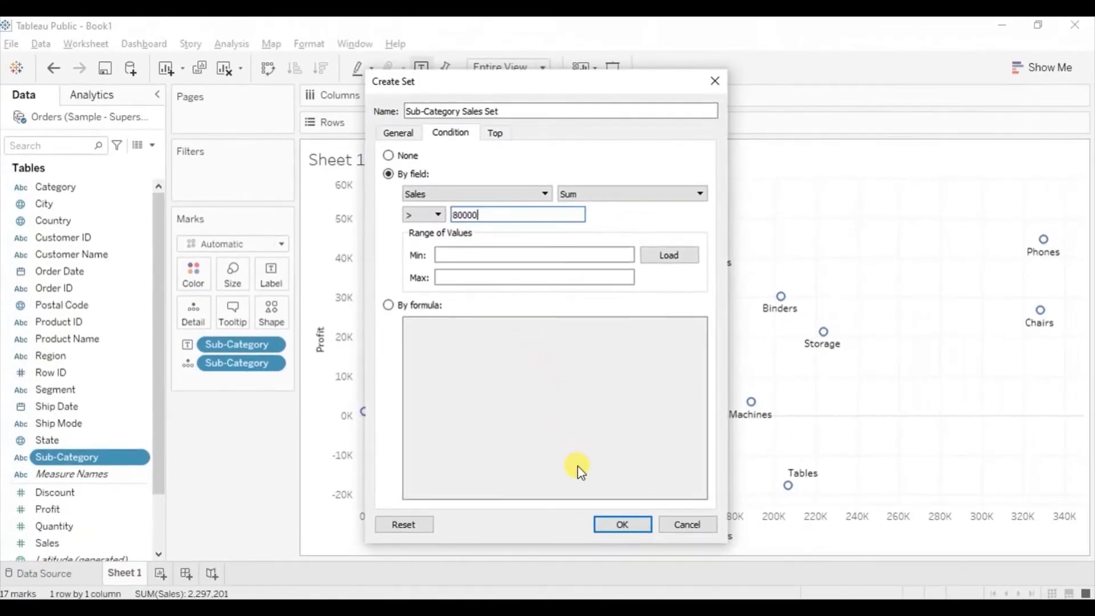
pyautogui.click(606, 522)
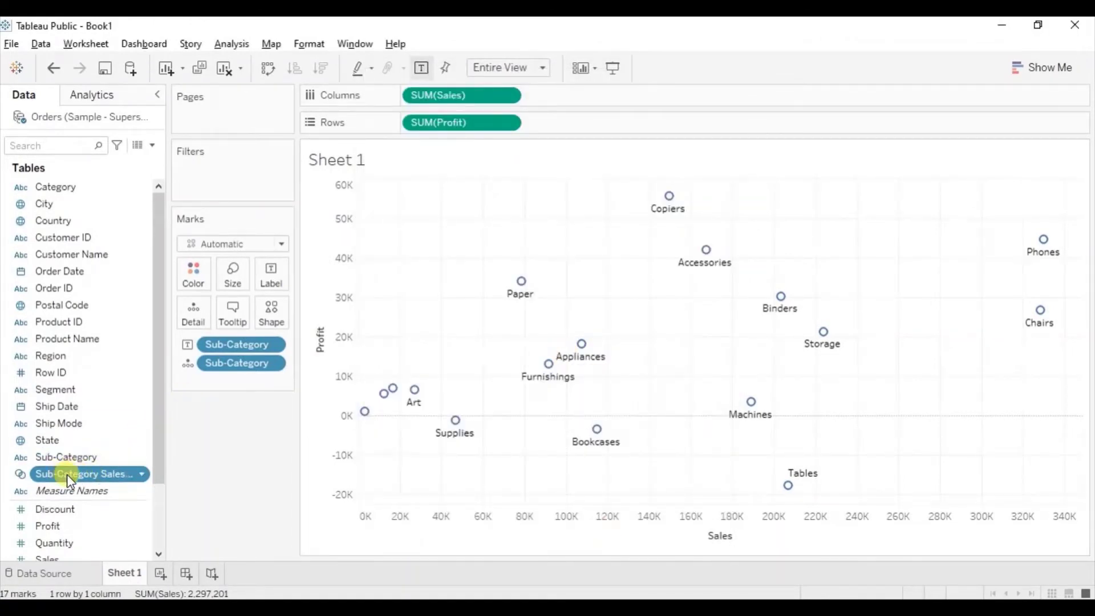
# - Color the marks by Sub-Category Sales Set and change their shape to filled circles
pyautogui.moveTo(67, 474); pyautogui.dragTo(184, 275)
pyautogui.moveTo(388, 391)
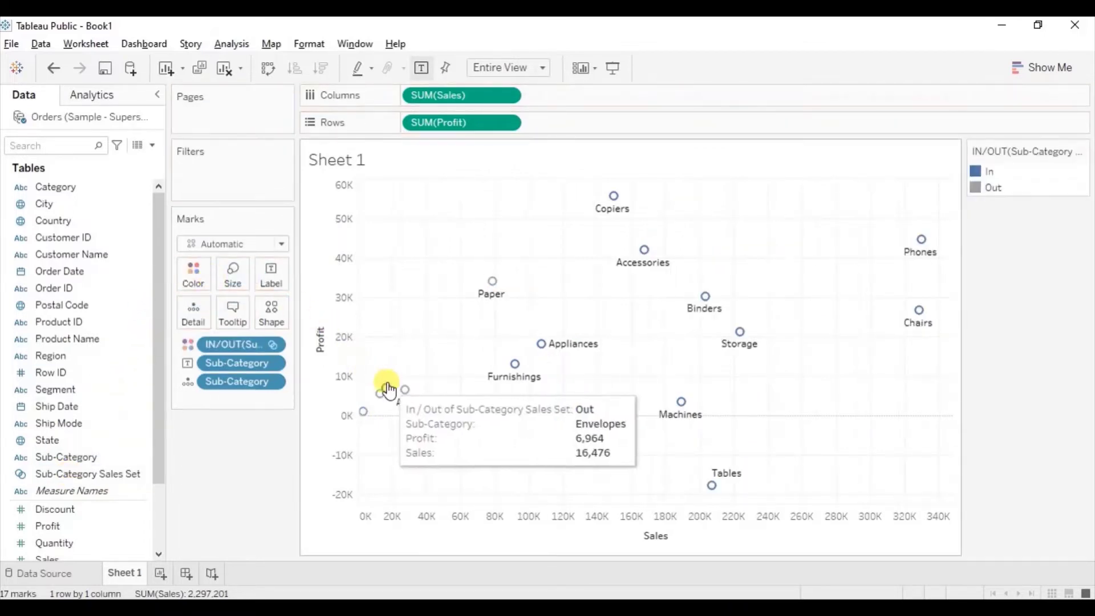
pyautogui.click(275, 323)
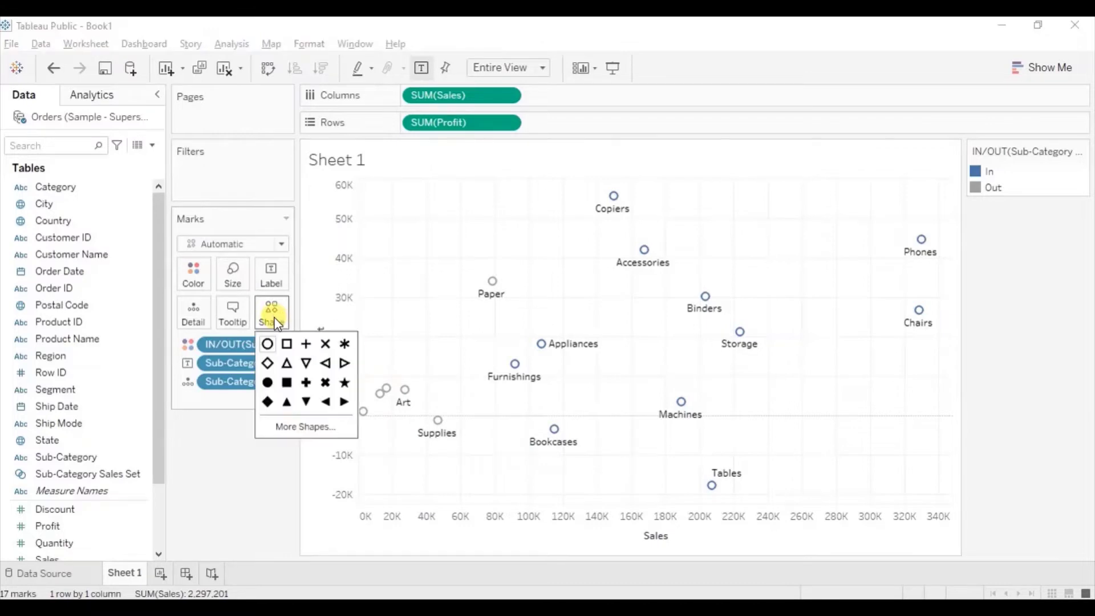
pyautogui.click(268, 383)
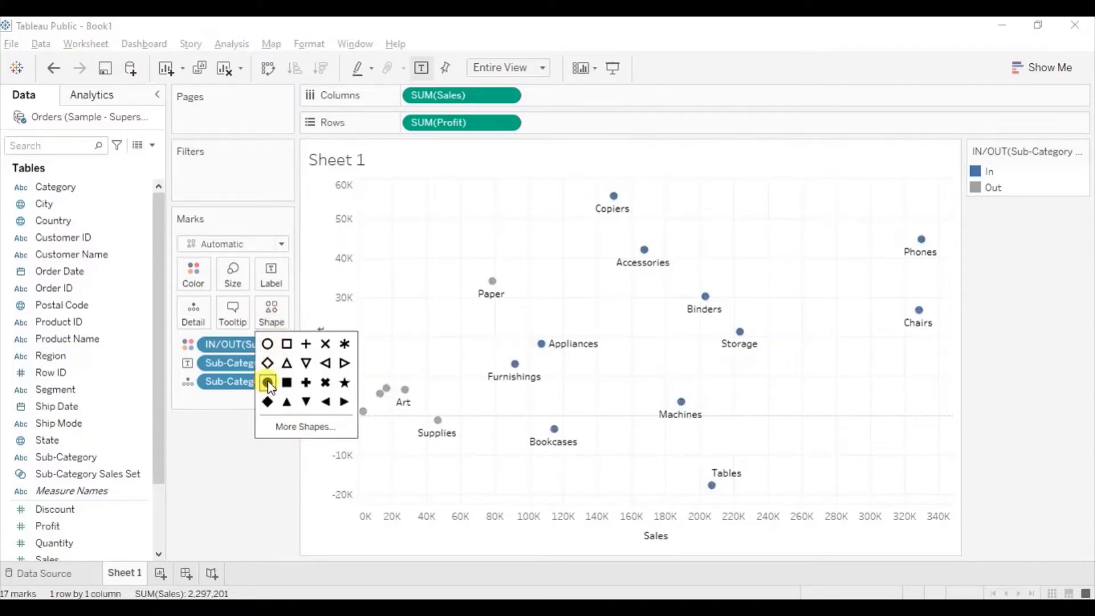
pyautogui.click(234, 429)
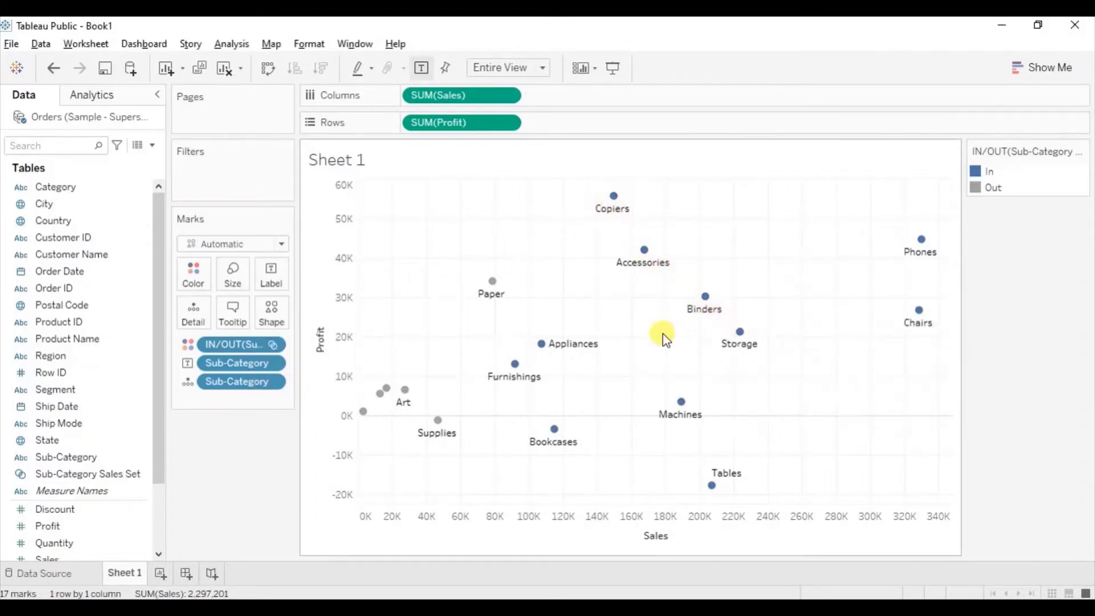
pyautogui.moveTo(544, 348)
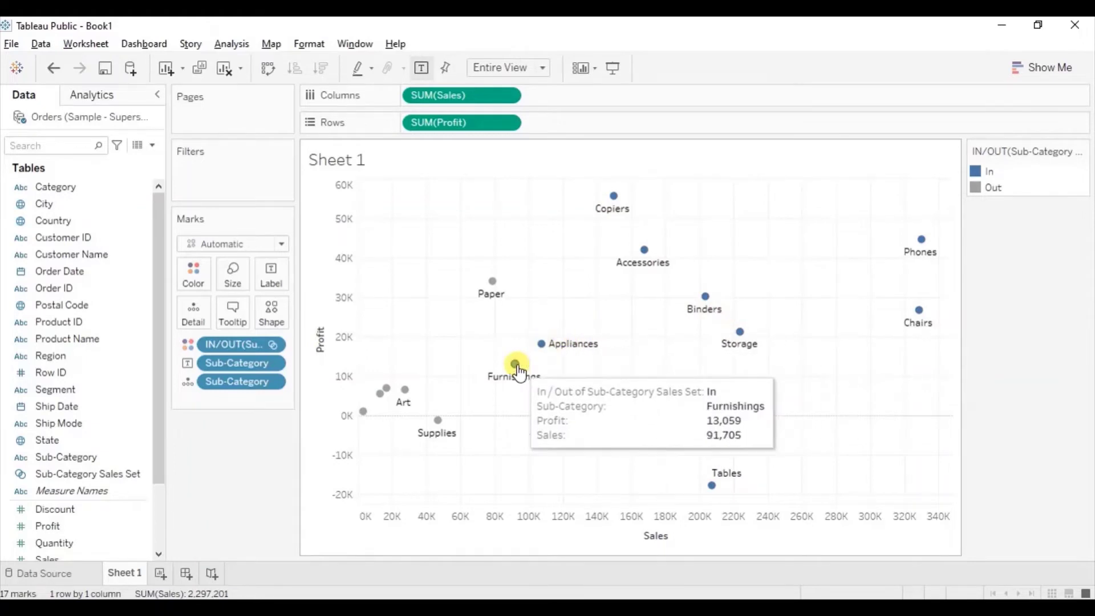
pyautogui.moveTo(390, 398)
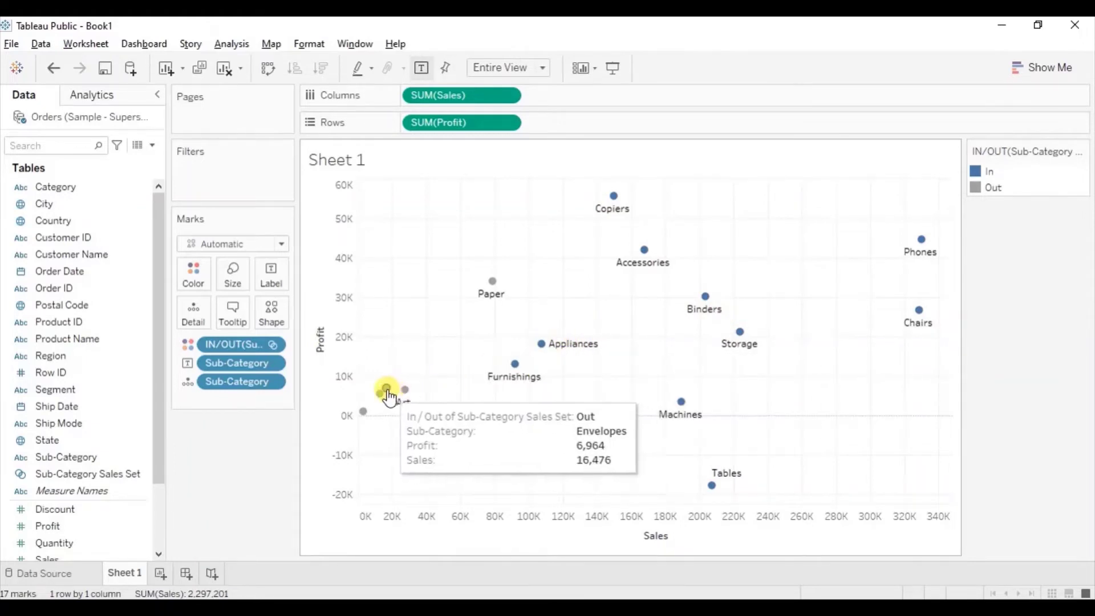
pyautogui.moveTo(363, 412)
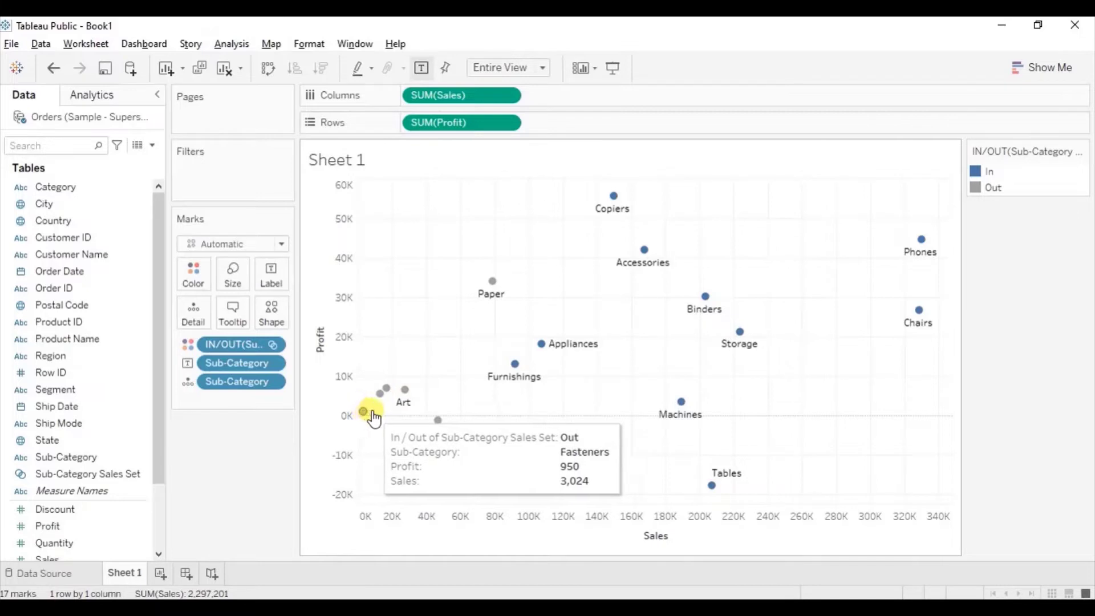
# - Start creating a second set from the Sub-Category field and name it "Sub-Category Profit Set"
pyautogui.moveTo(436, 421)
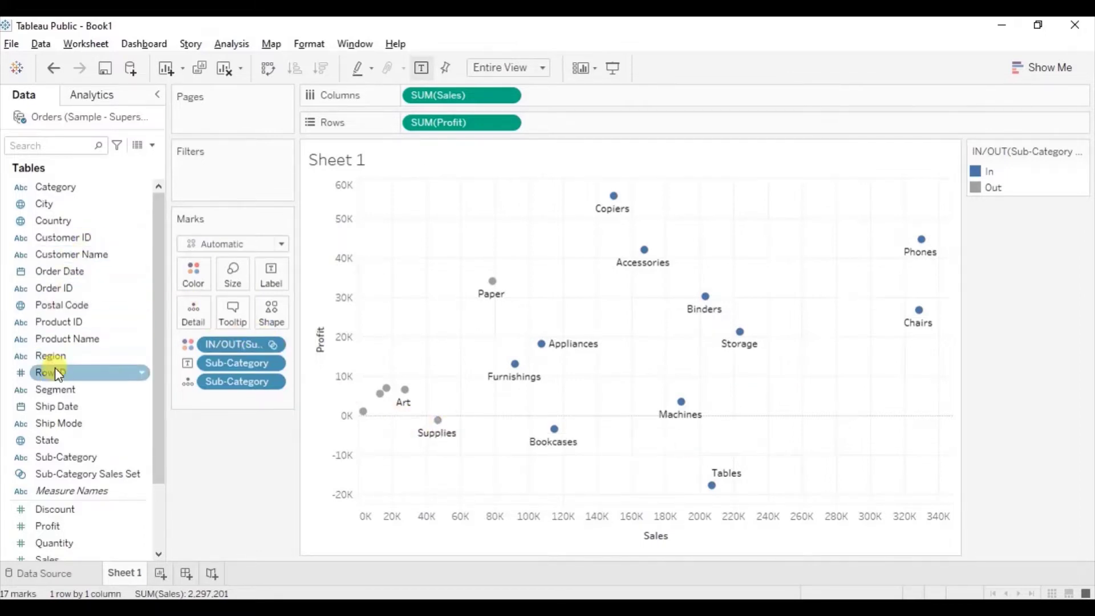
pyautogui.click(136, 456)
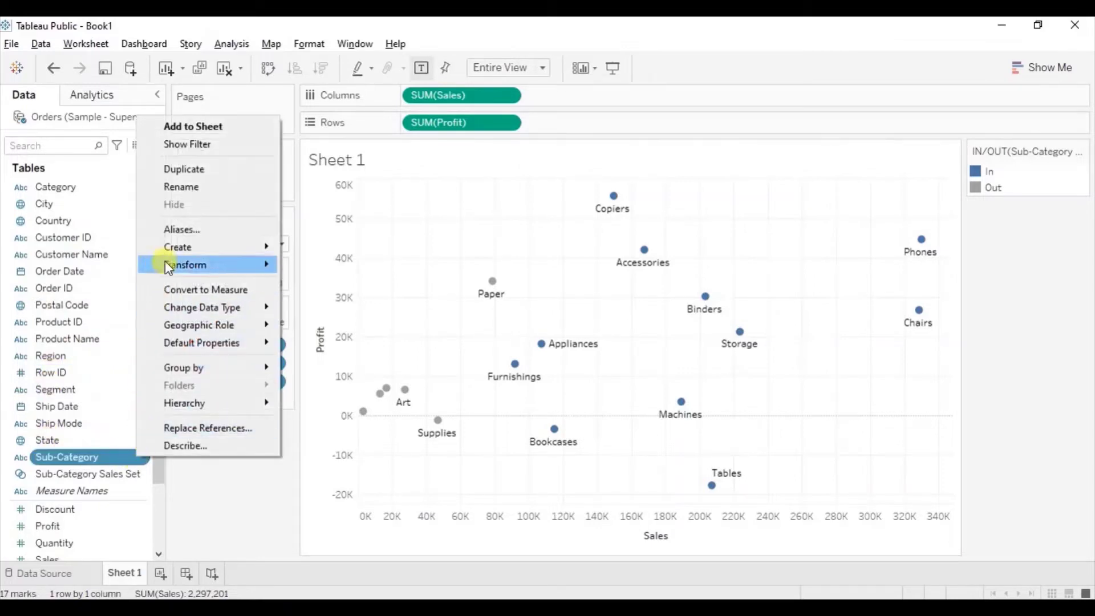
pyautogui.moveTo(267, 246)
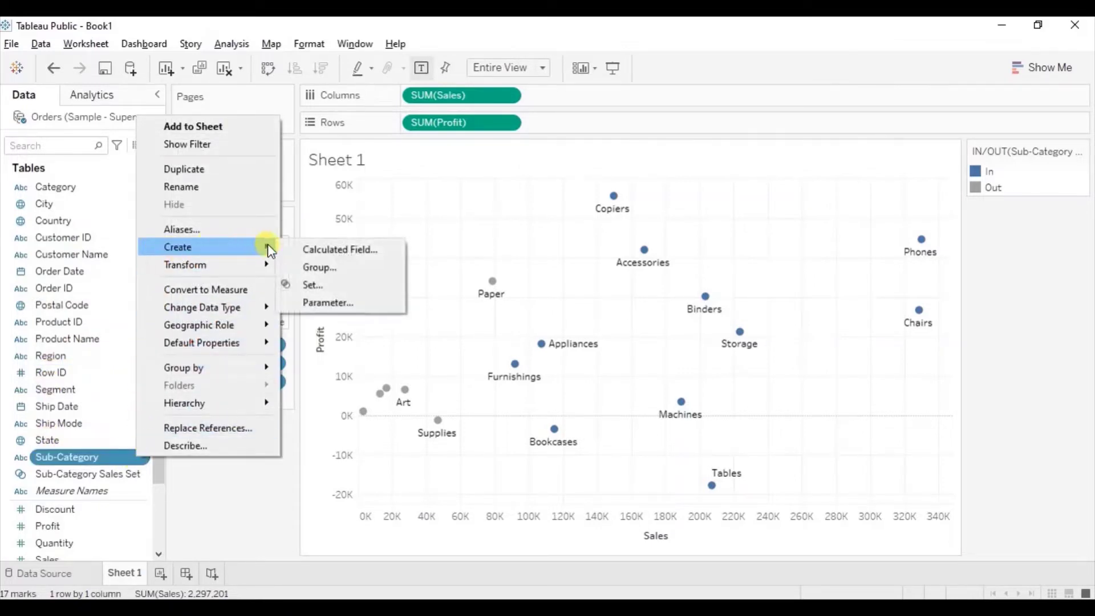
pyautogui.click(306, 285)
pyautogui.click(453, 110)
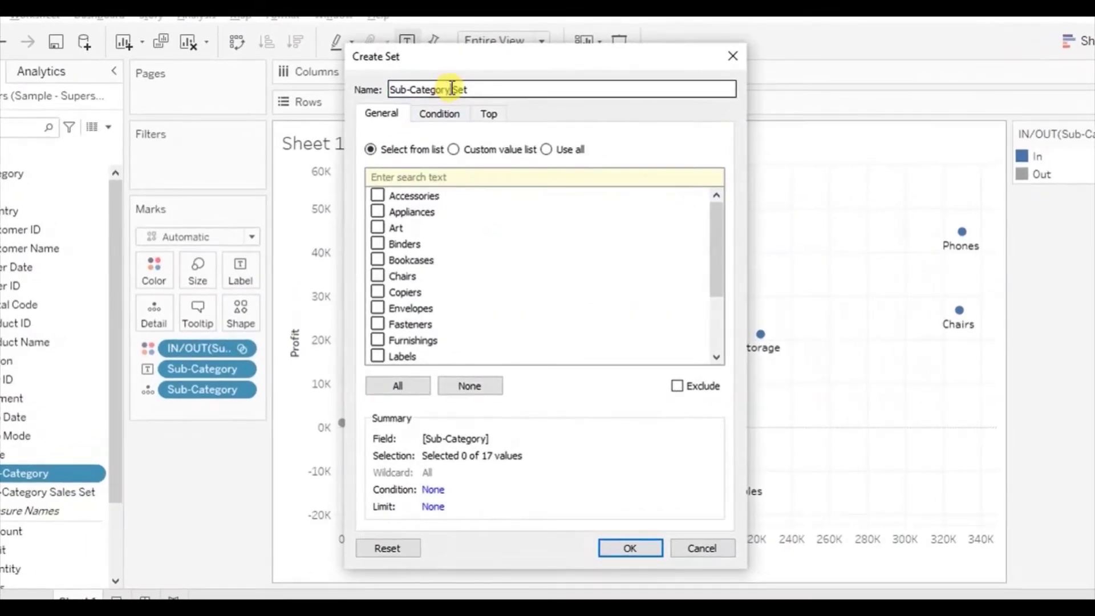
pyautogui.click(451, 90)
pyautogui.write('Profit')
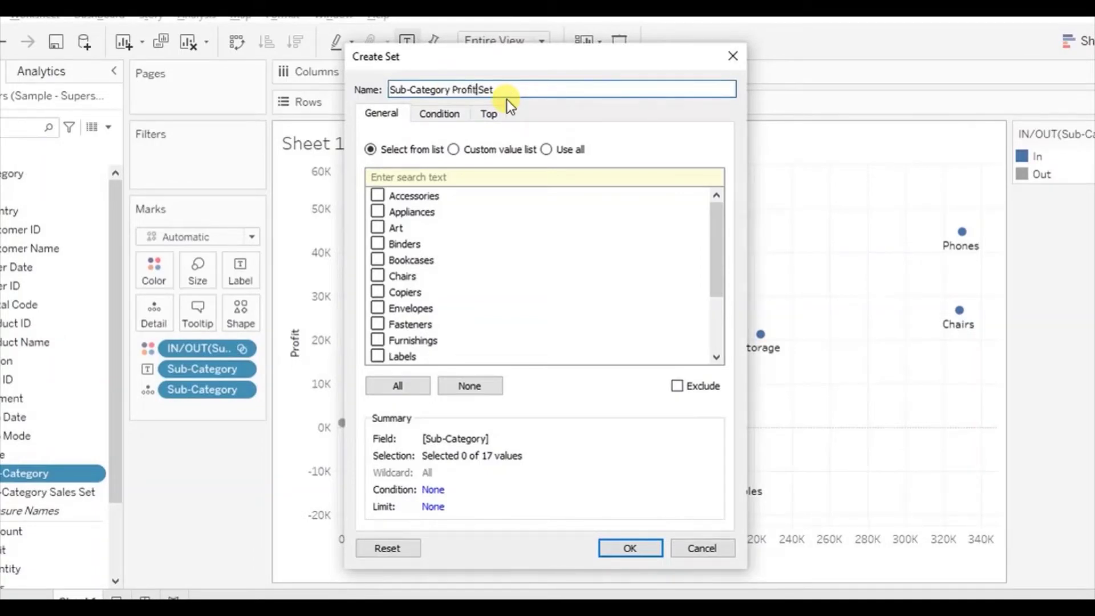
# - Define the set's condition by field as Sum of Profit > 10000 and create the set
pyautogui.click(449, 118)
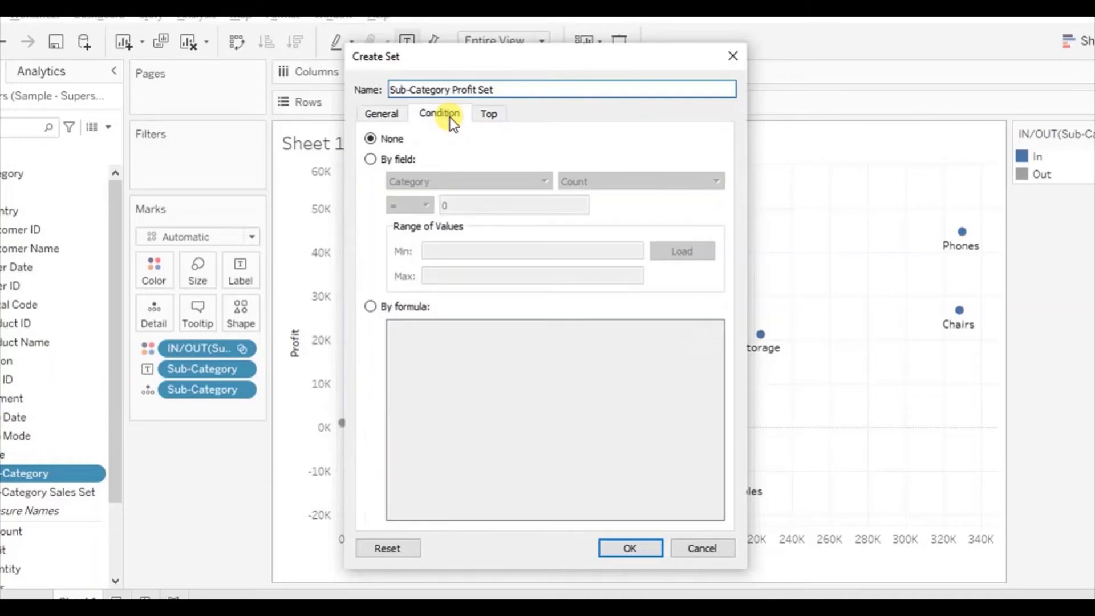
pyautogui.click(371, 161)
pyautogui.click(418, 184)
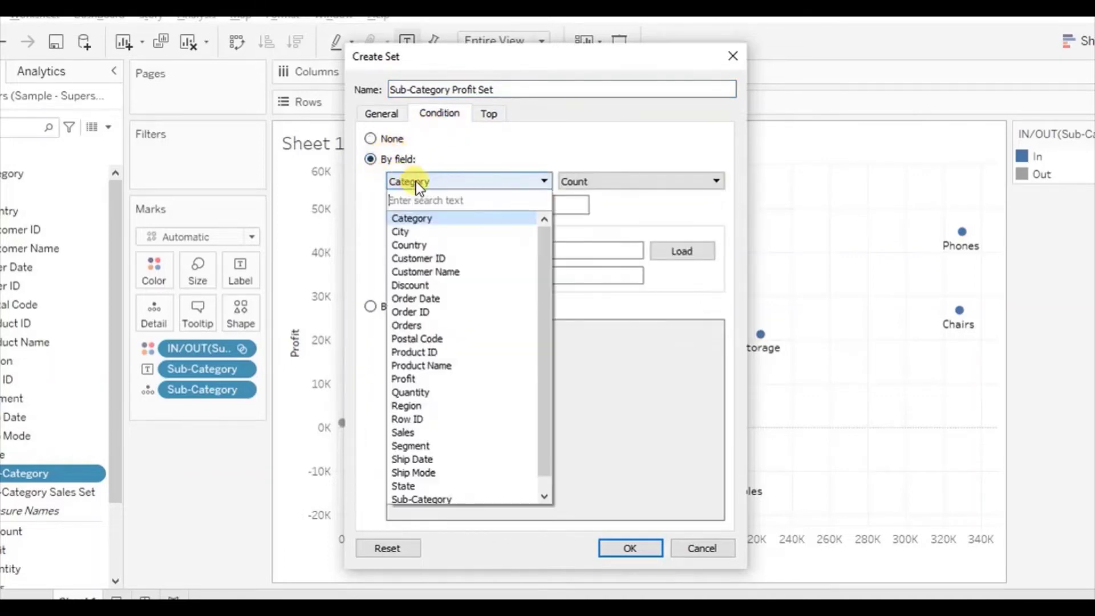
pyautogui.write('pro')
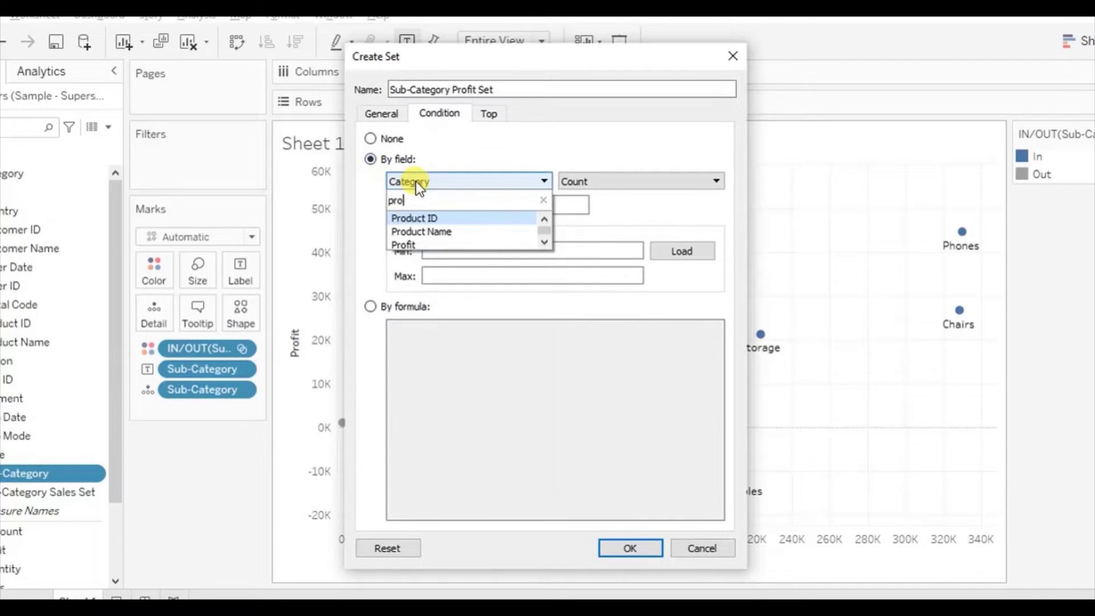
pyautogui.click(406, 243)
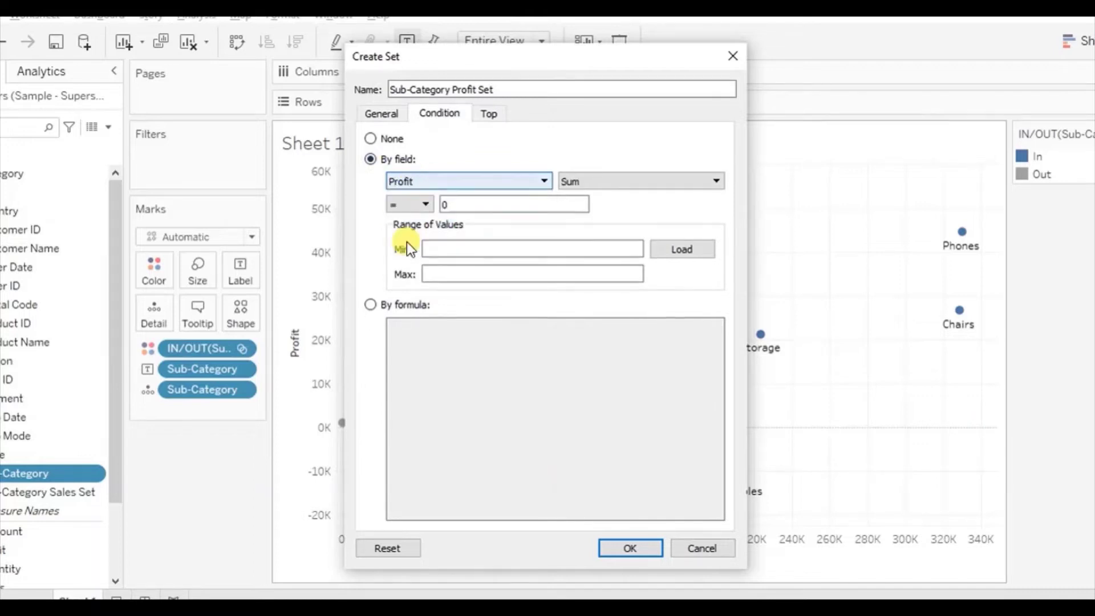
pyautogui.click(421, 203)
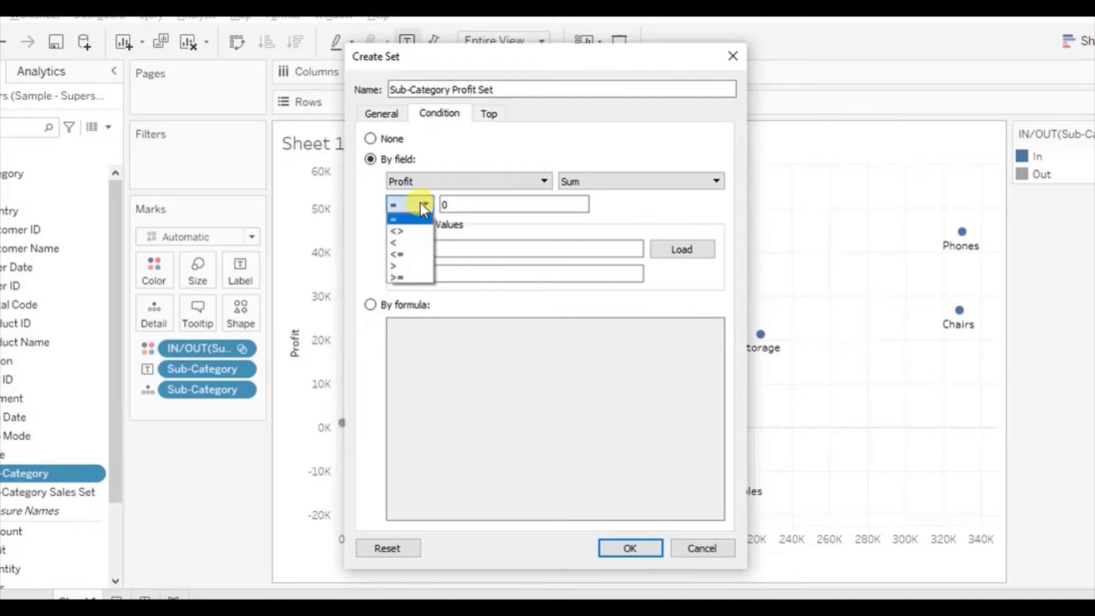
pyautogui.click(397, 265)
pyautogui.click(444, 203)
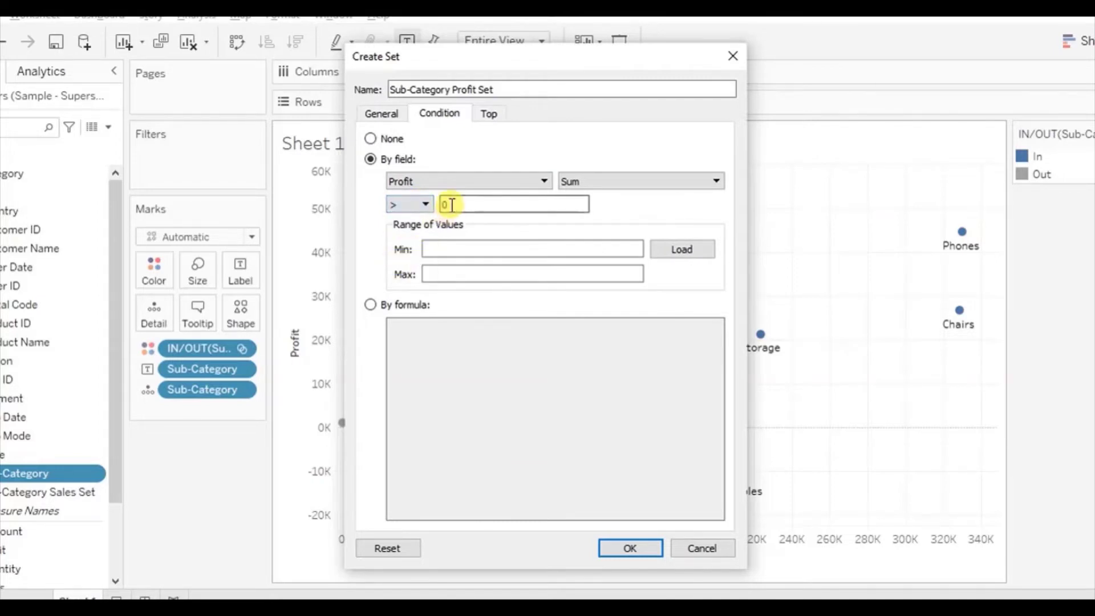
pyautogui.press('BackSpace')
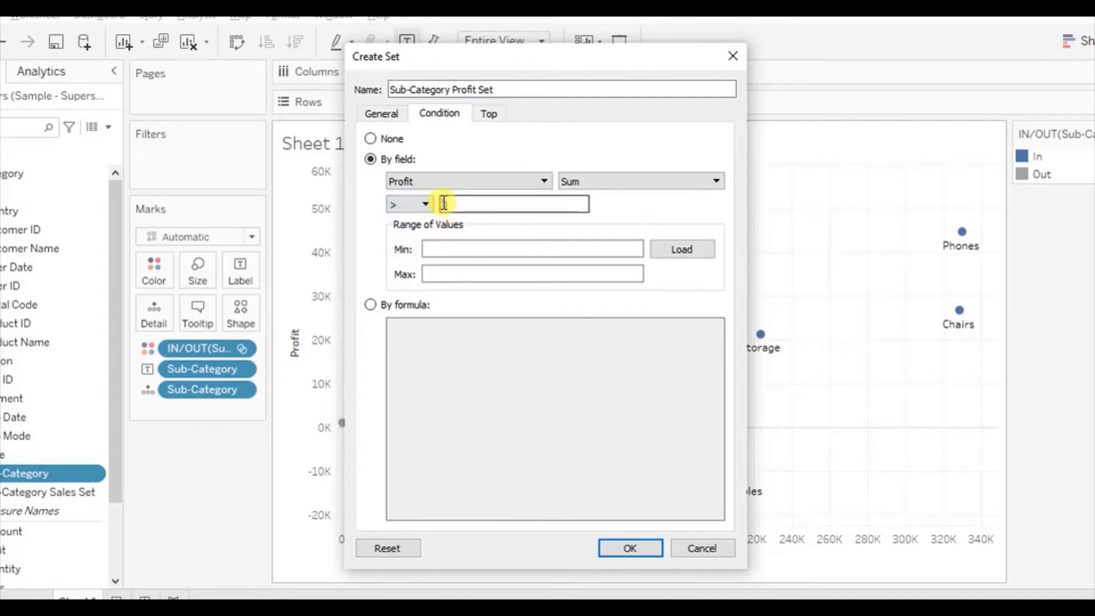
pyautogui.write('5000')
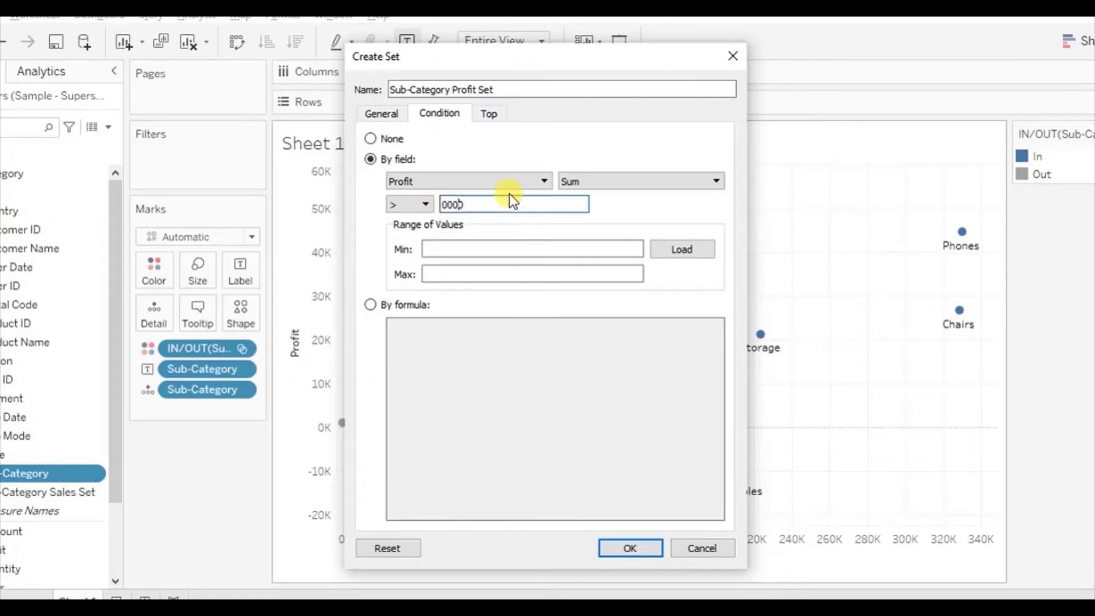
pyautogui.write('1')
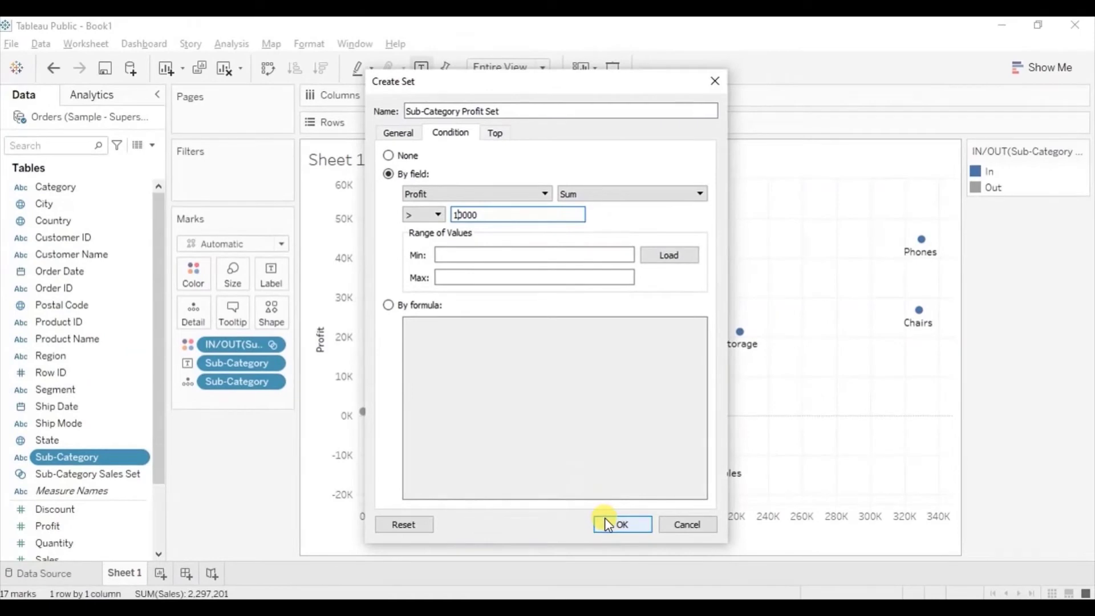
pyautogui.click(609, 541)
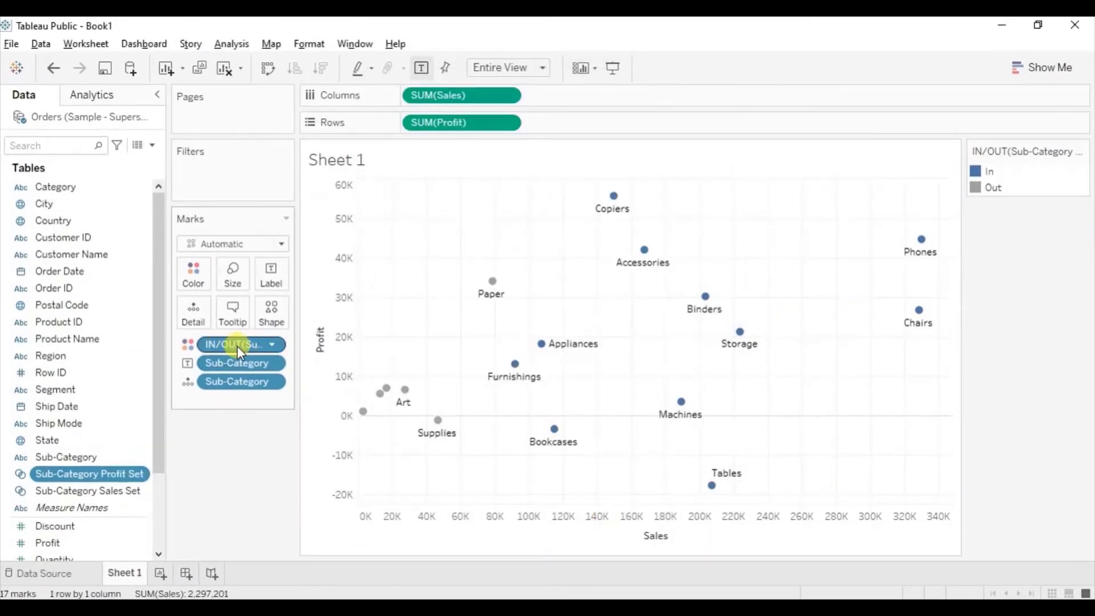
# - Remove the Sub-Category Sales Set from the marks and color them by Sub-Category Profit Set instead
pyautogui.moveTo(238, 344); pyautogui.dragTo(221, 472)
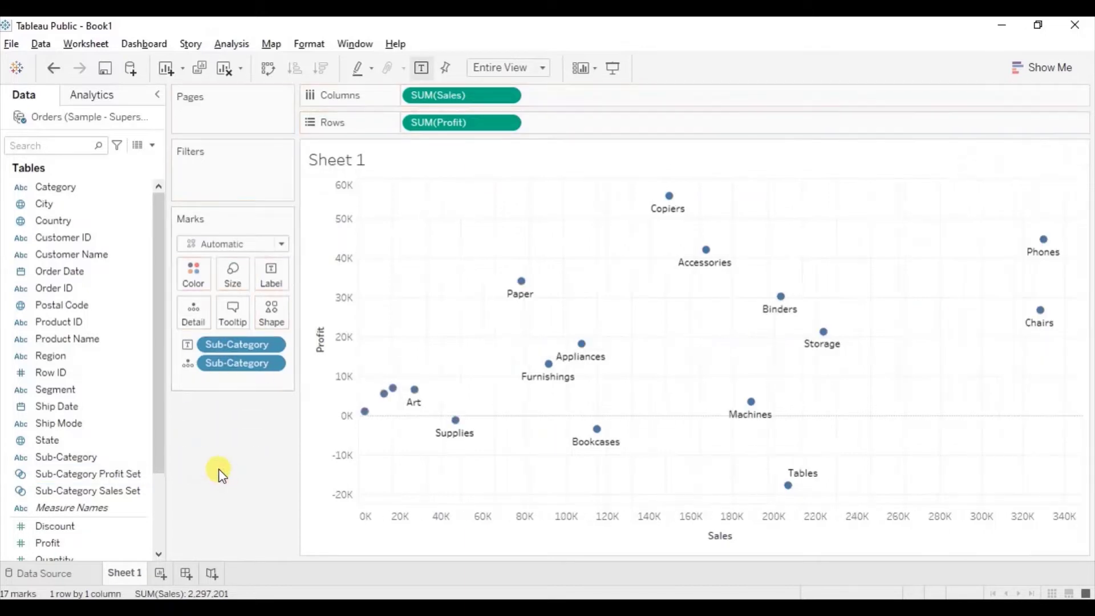
pyautogui.click(90, 474)
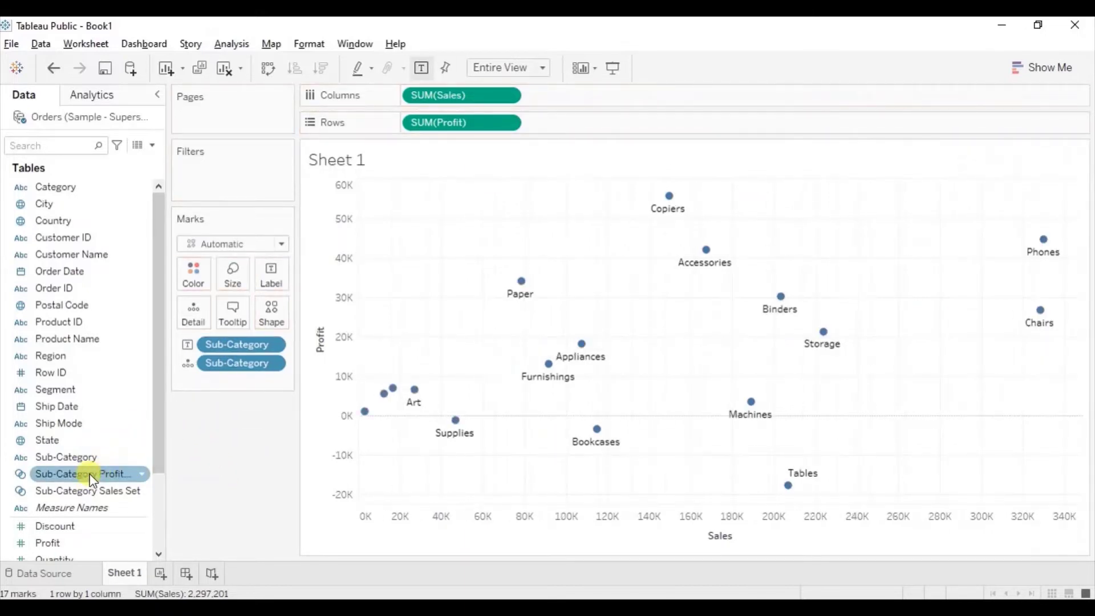
pyautogui.moveTo(88, 475); pyautogui.dragTo(191, 281)
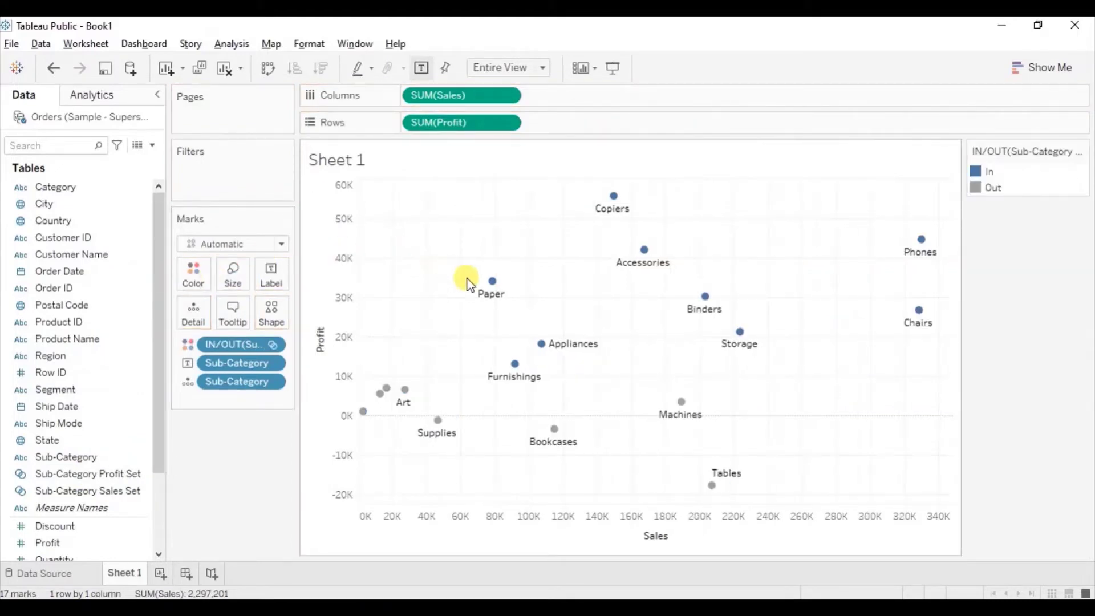
# - Examine the profit, sales and set membership details of the Paper, Appliances, Furnishings, Supplies, Bookcases, Machines and Tables marks
pyautogui.moveTo(491, 288)
pyautogui.moveTo(540, 348)
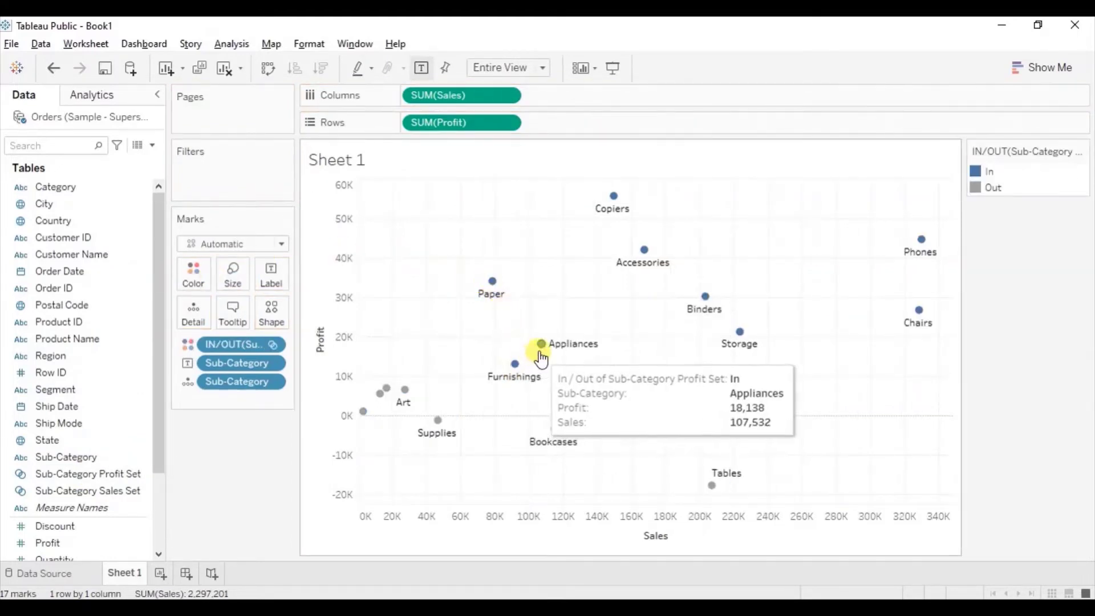
pyautogui.moveTo(514, 366)
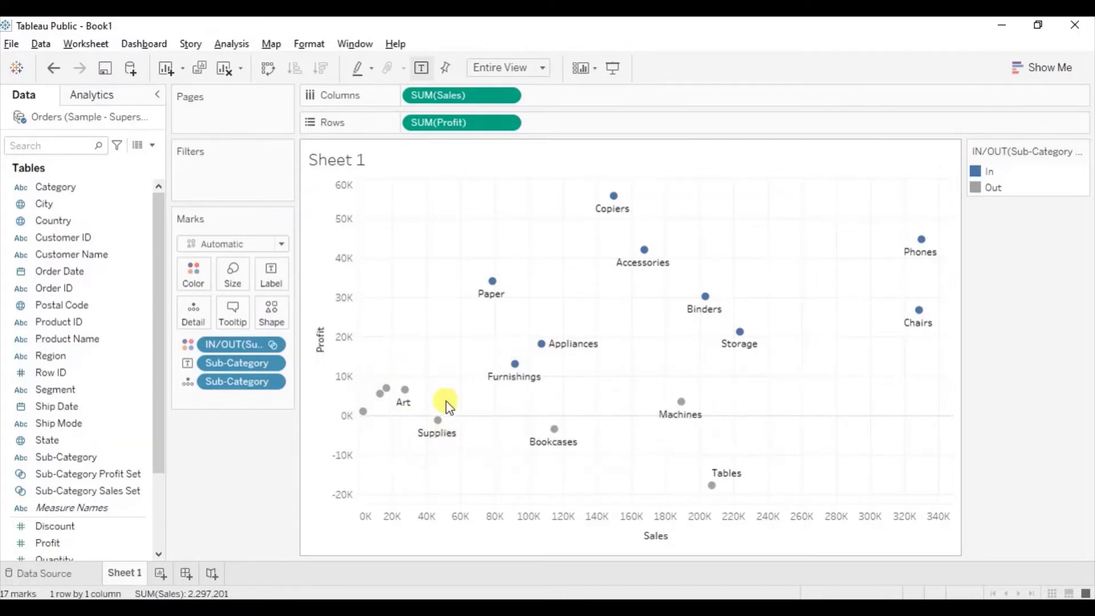
pyautogui.moveTo(441, 428)
pyautogui.moveTo(555, 435)
pyautogui.moveTo(683, 404)
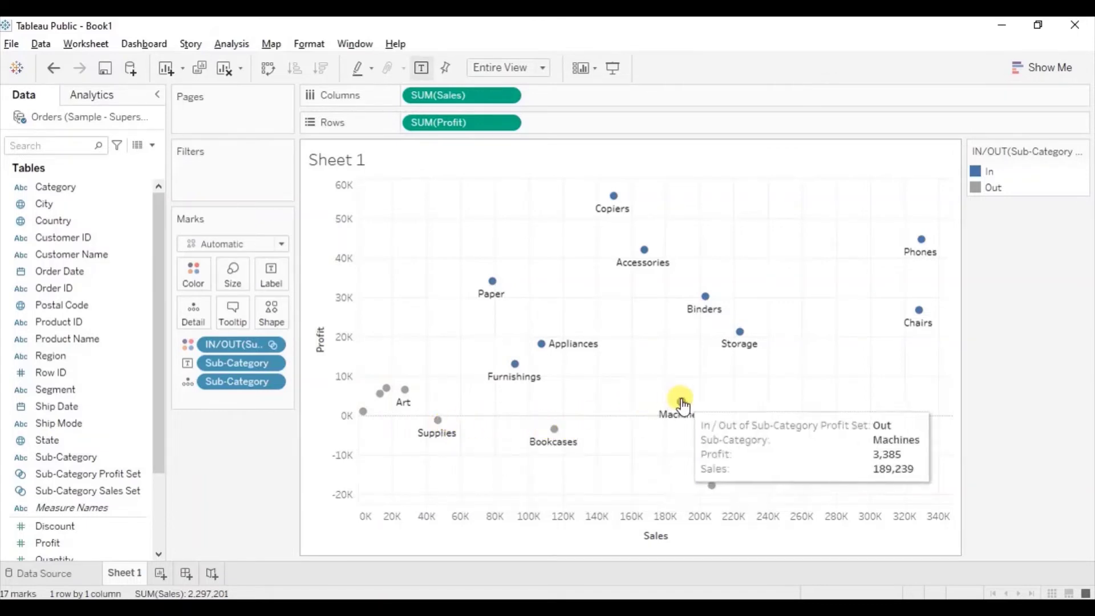
pyautogui.moveTo(712, 490)
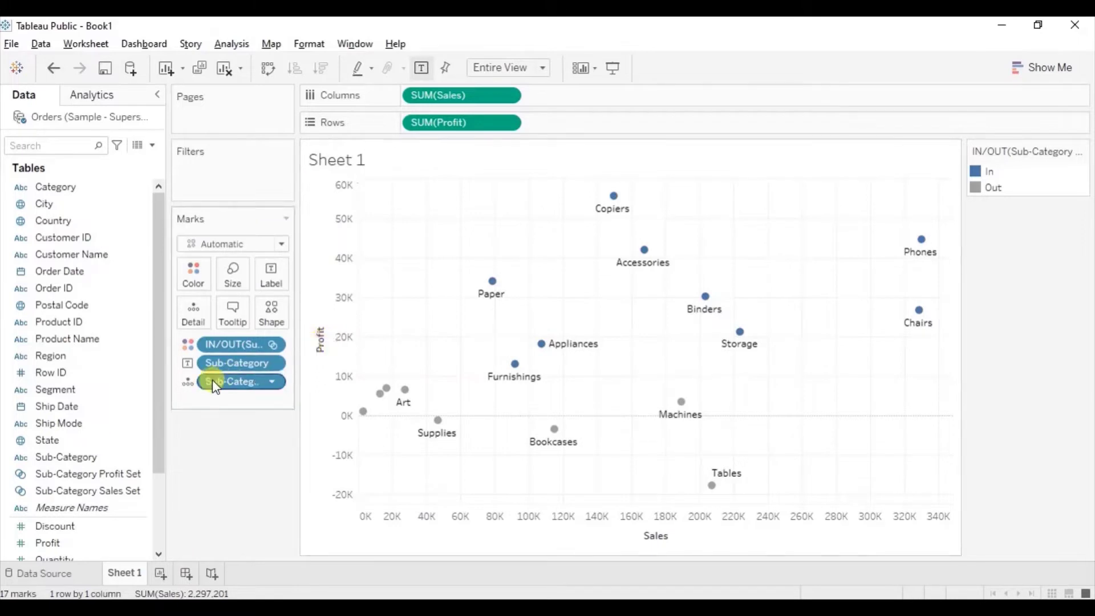
# - Combine the Sub-Category Profit and Sales sets into a set named "Profit & sales set" containing the shared members in both sets
pyautogui.click(106, 475)
pyautogui.keyDown('ctrl'); pyautogui.click(104, 492); pyautogui.keyUp('ctrl')
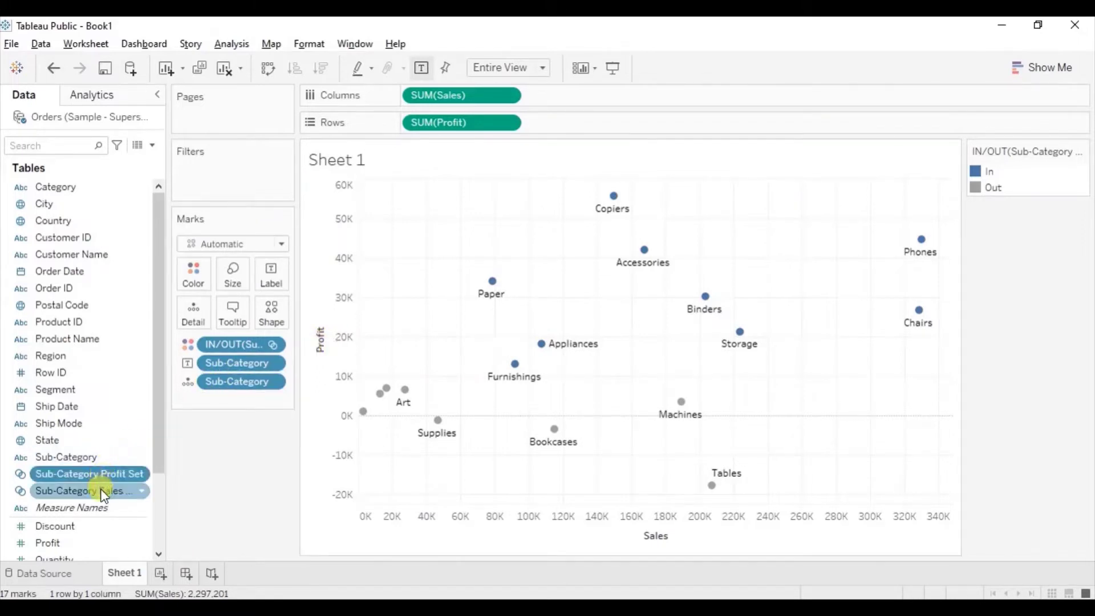
pyautogui.click(142, 492)
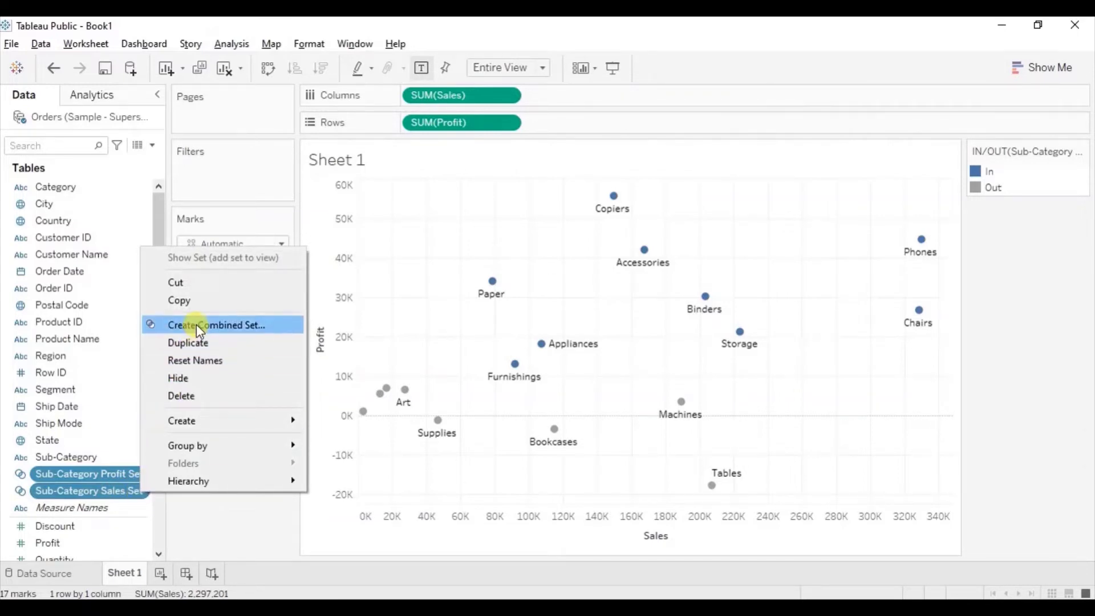
pyautogui.click(196, 324)
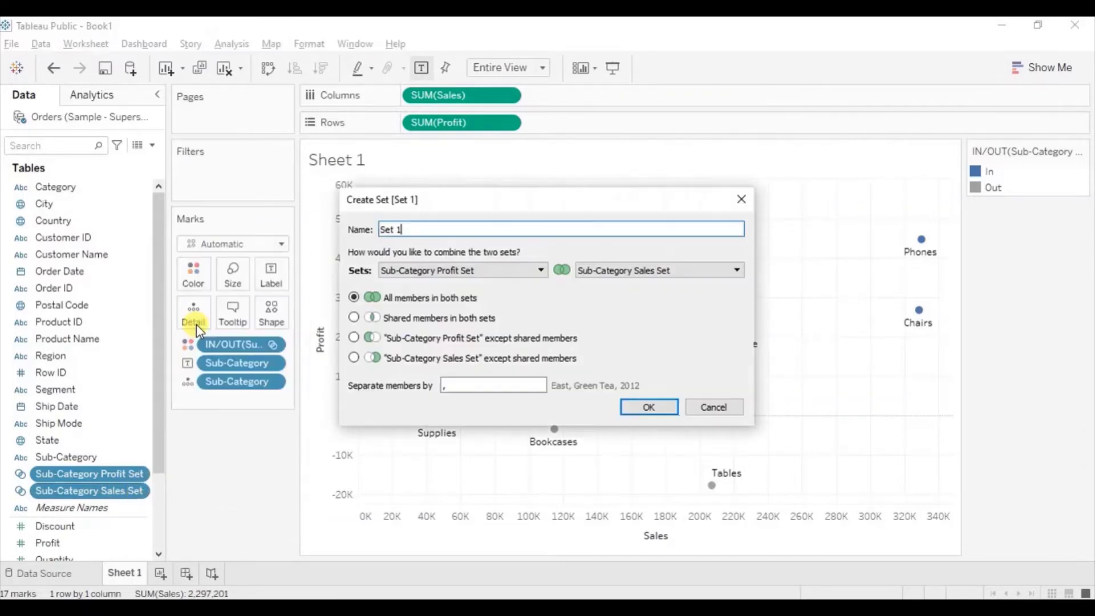
pyautogui.tripleClick(402, 230)
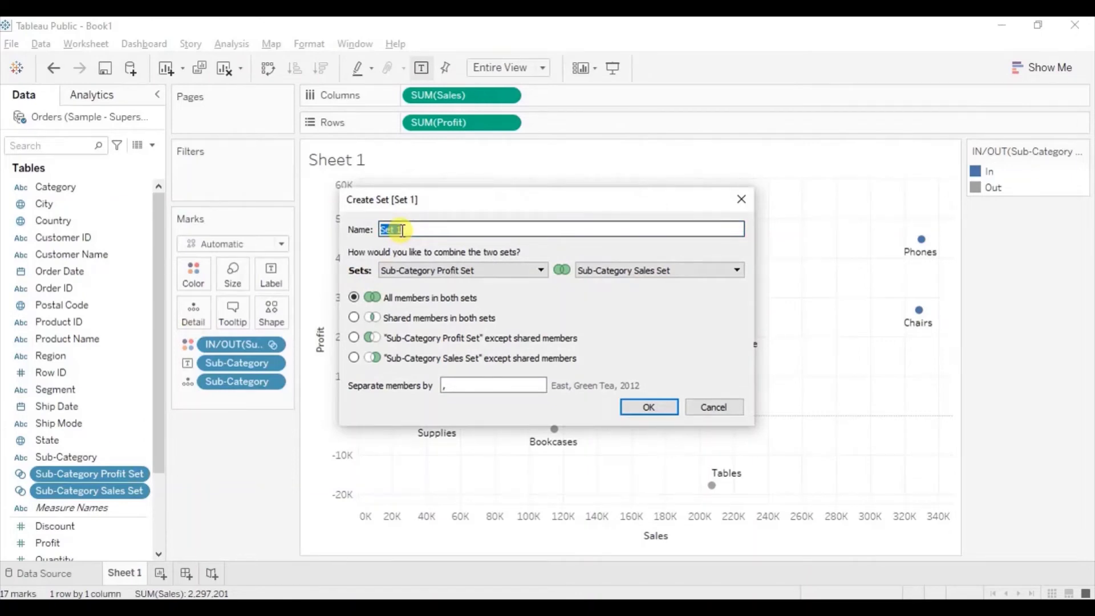
pyautogui.write('Profit & sales set')
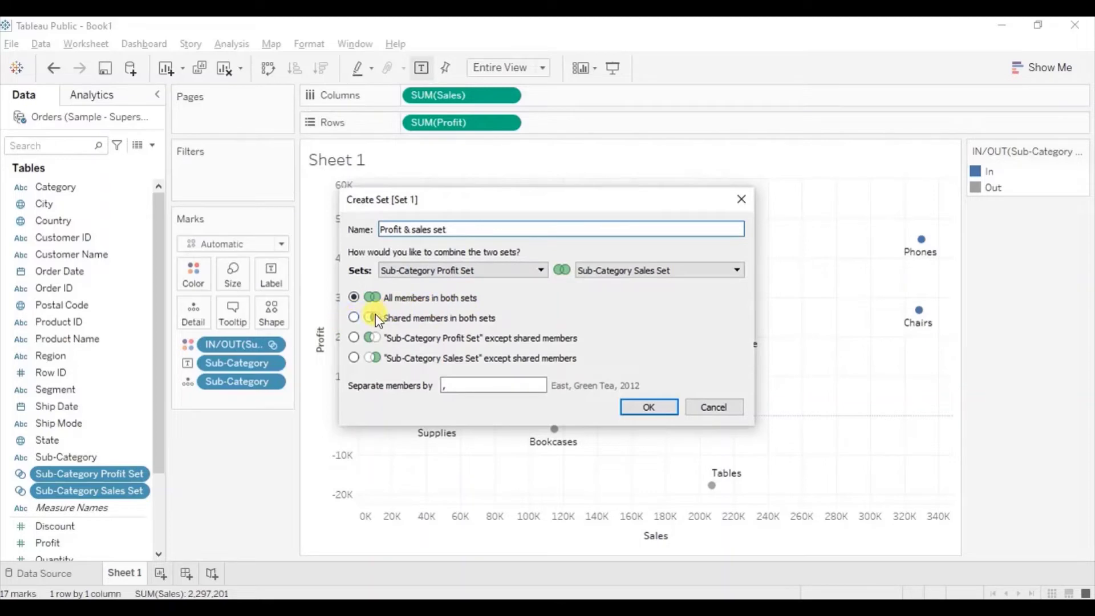
pyautogui.click(354, 318)
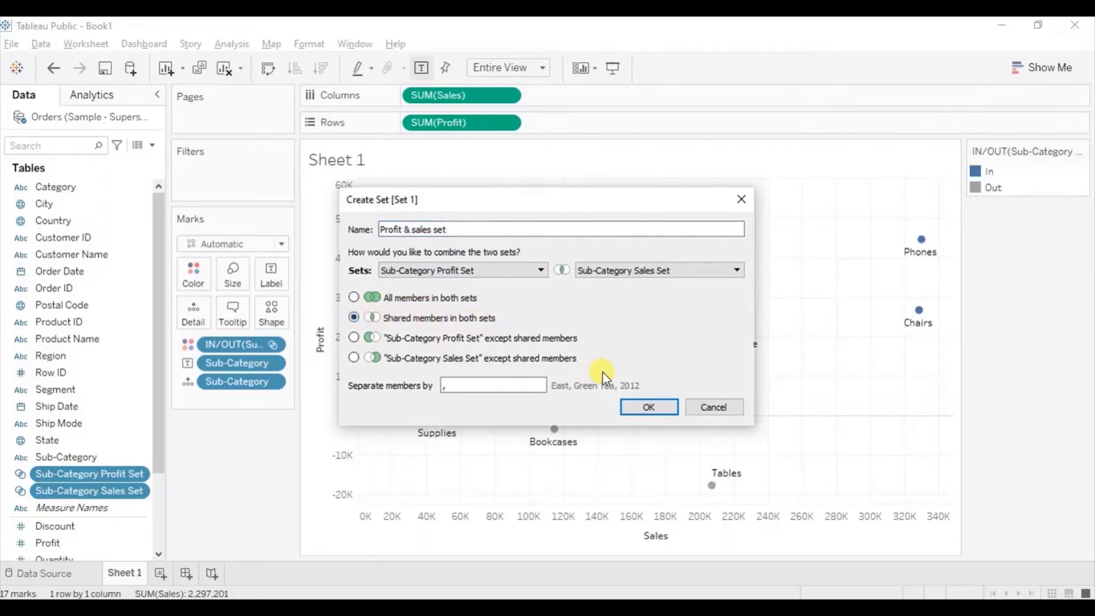
pyautogui.click(634, 406)
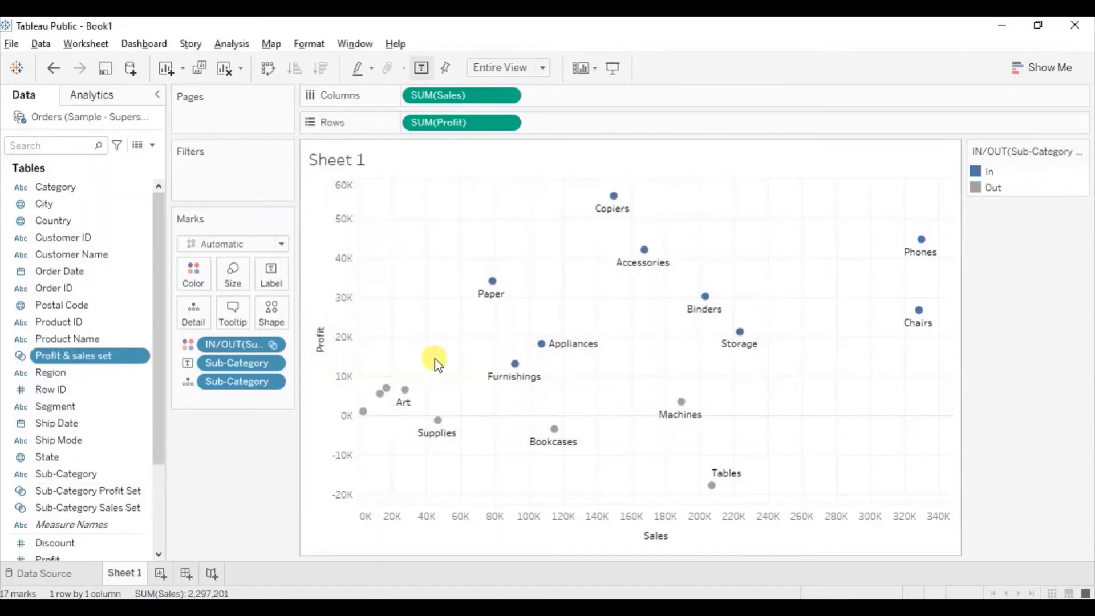
# - Color the marks by Profit & sales set in place of Sub-Category Profit Set
pyautogui.moveTo(53, 358); pyautogui.dragTo(187, 280)
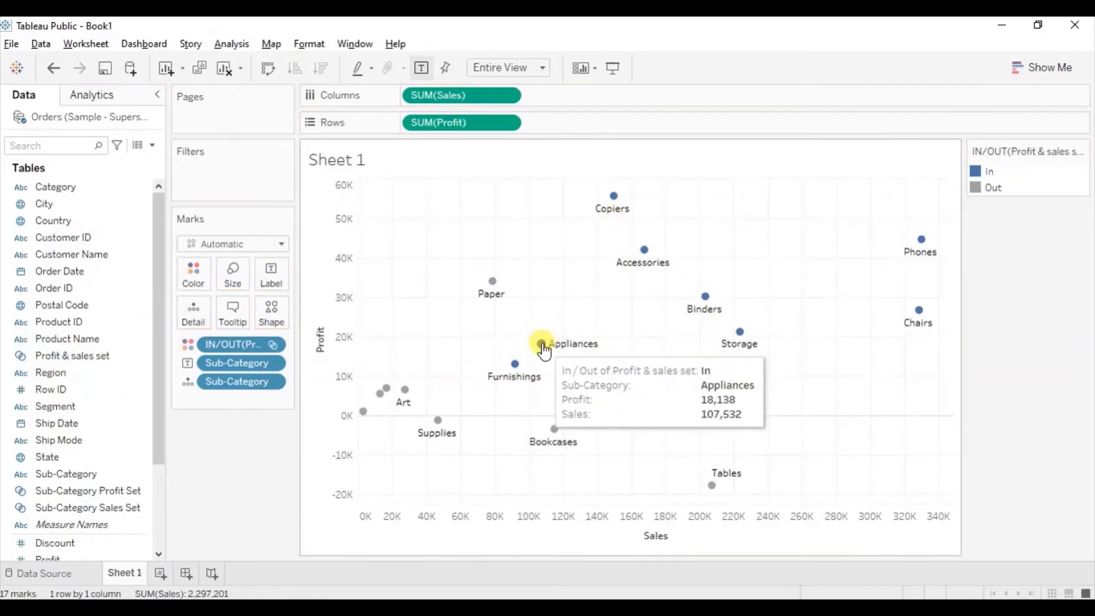
pyautogui.moveTo(515, 364)
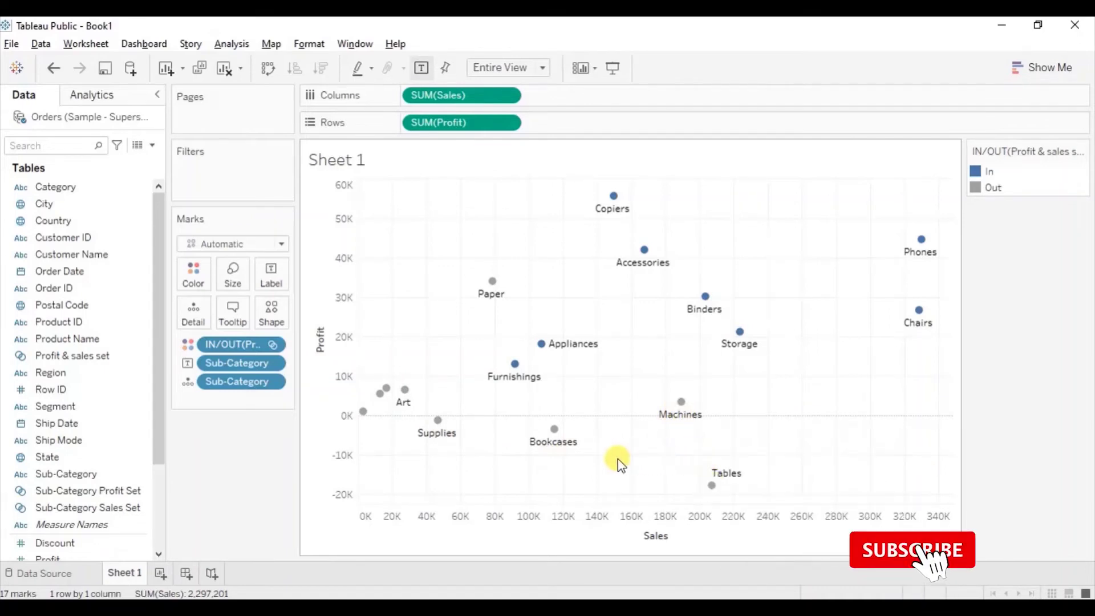
pyautogui.moveTo(576, 351)
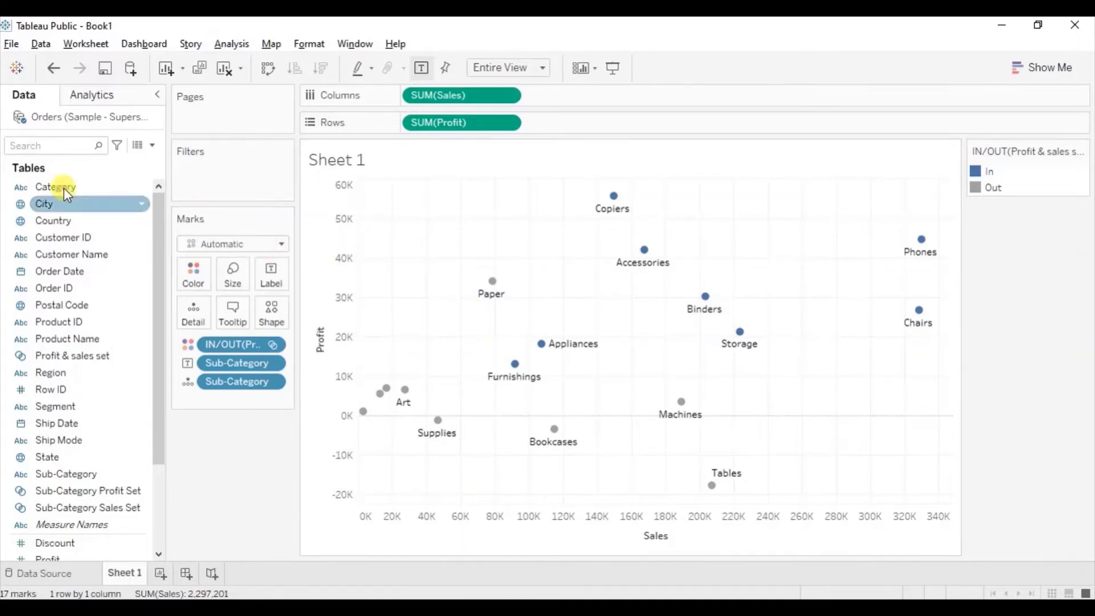
# - Add a reference line for SUM(Sales) across the entire table with a constant value of 80000
pyautogui.click(107, 98)
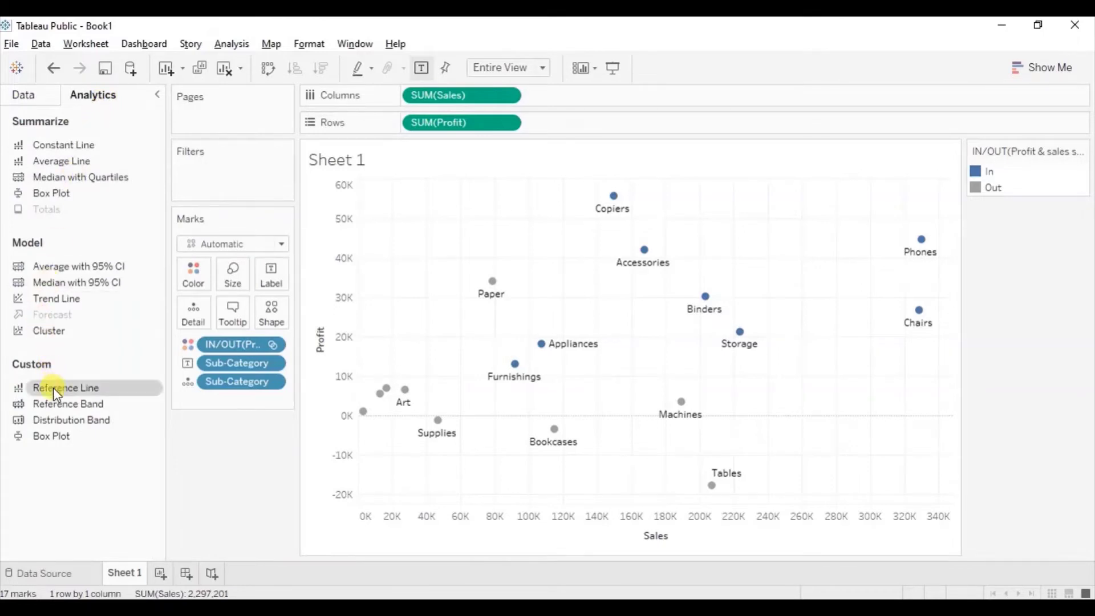
pyautogui.moveTo(53, 388); pyautogui.dragTo(439, 259)
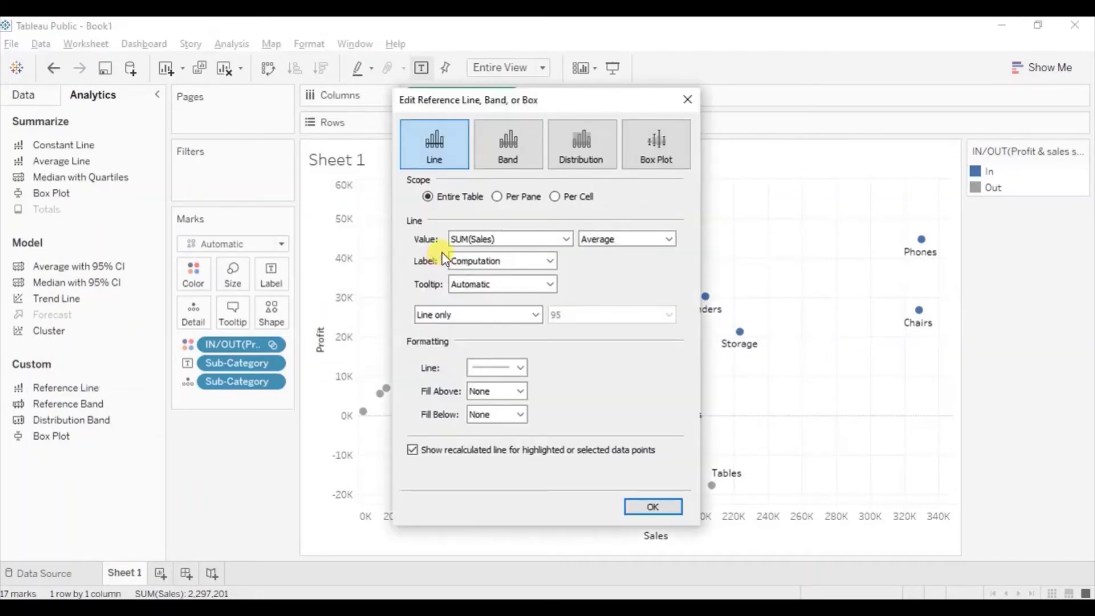
pyautogui.click(598, 240)
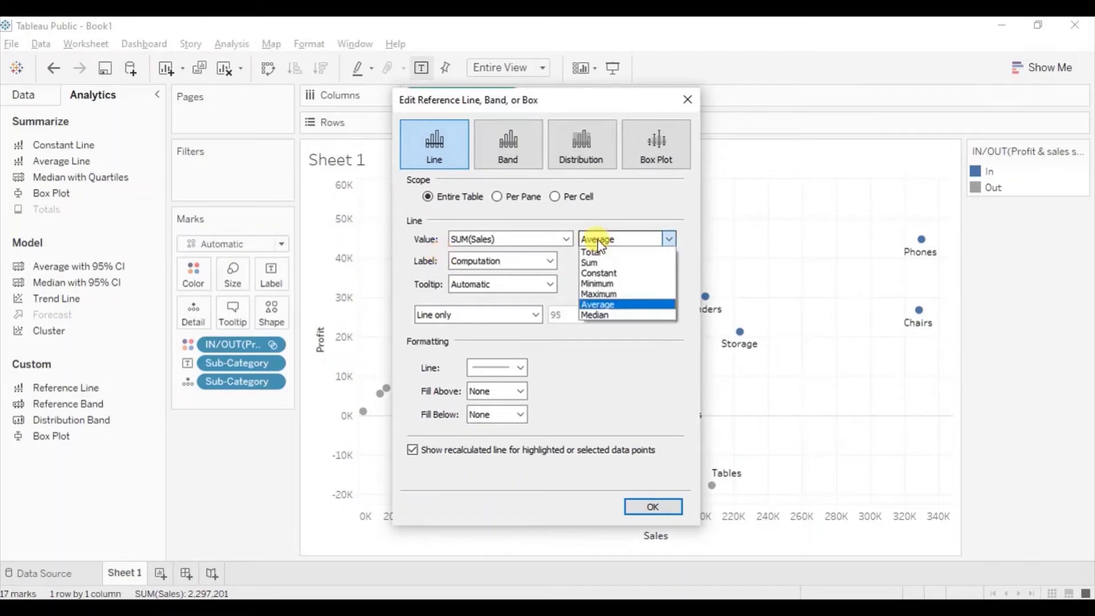
pyautogui.click(601, 272)
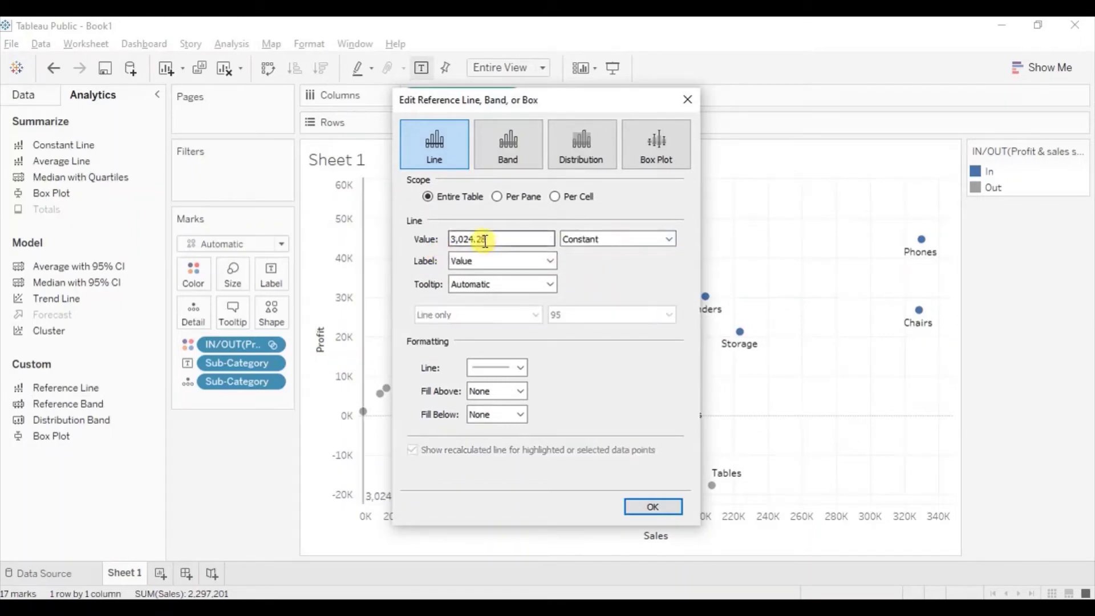
pyautogui.moveTo(489, 238); pyautogui.dragTo(470, 239)
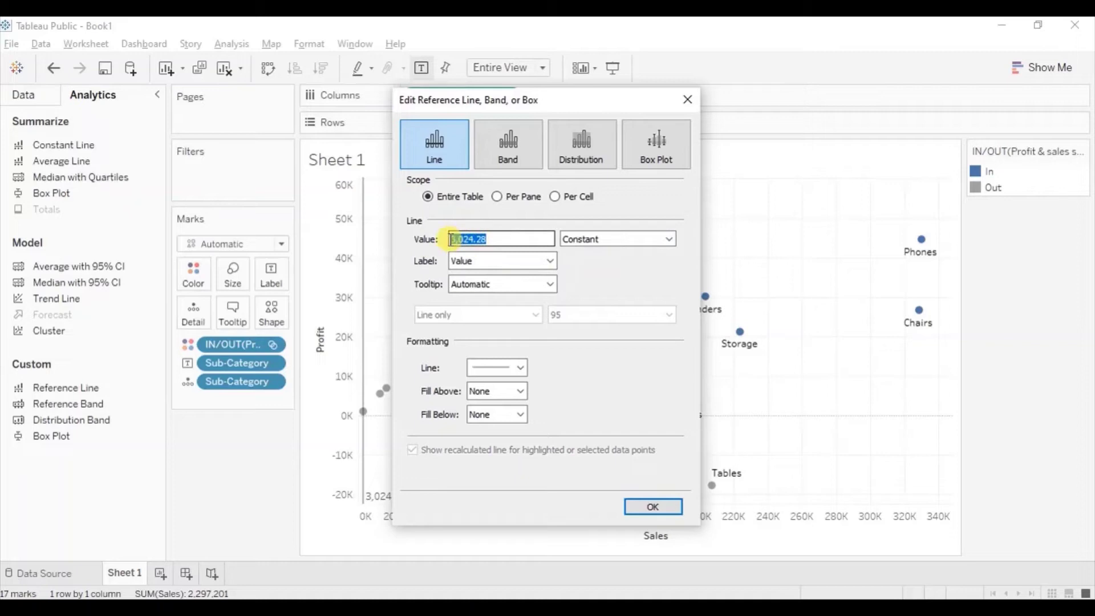
pyautogui.write('80000')
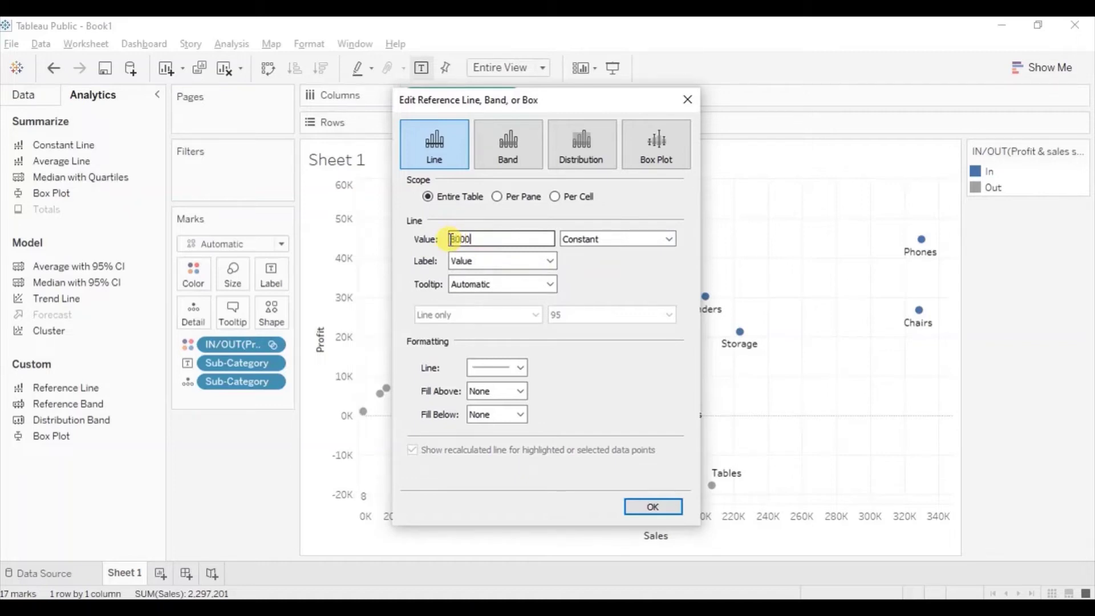
# - Turn off the tooltip of the Sales reference line and give it a dashed line style
pyautogui.click(472, 285)
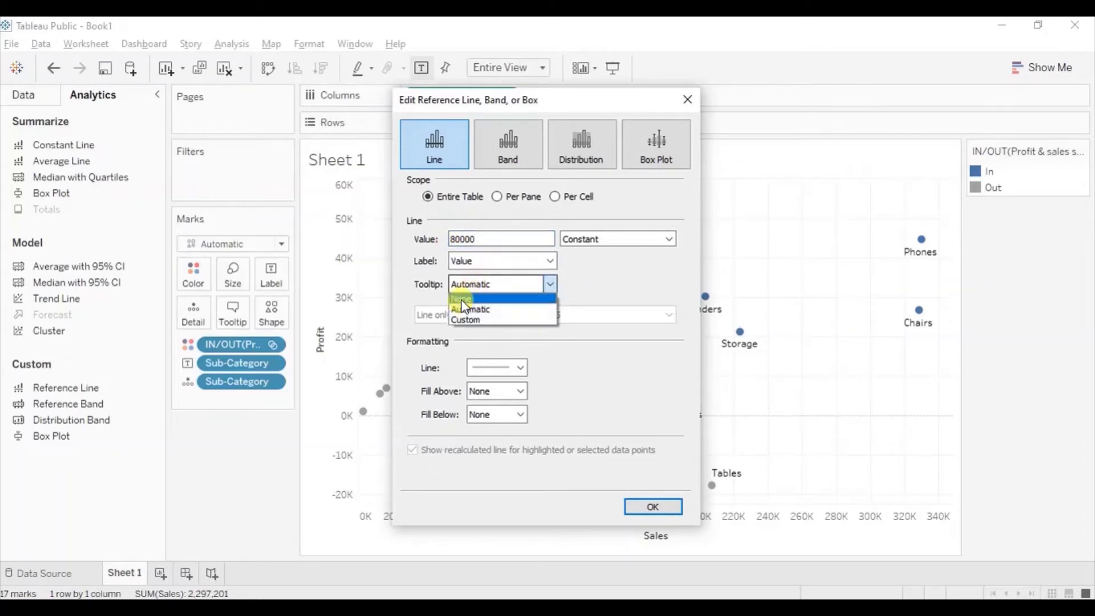
pyautogui.click(457, 298)
pyautogui.click(488, 367)
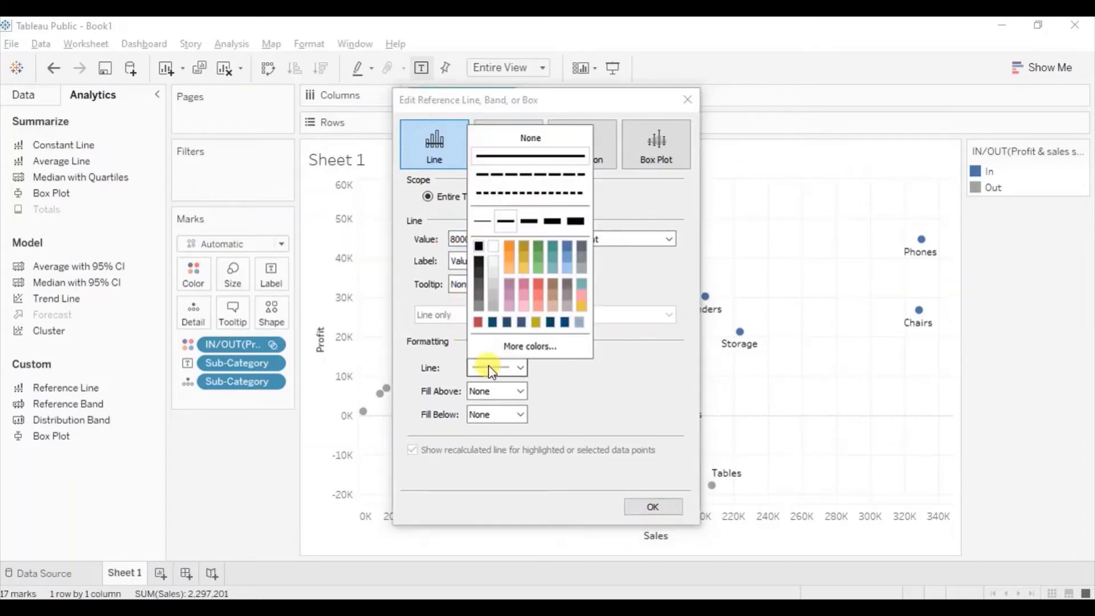
pyautogui.click(489, 179)
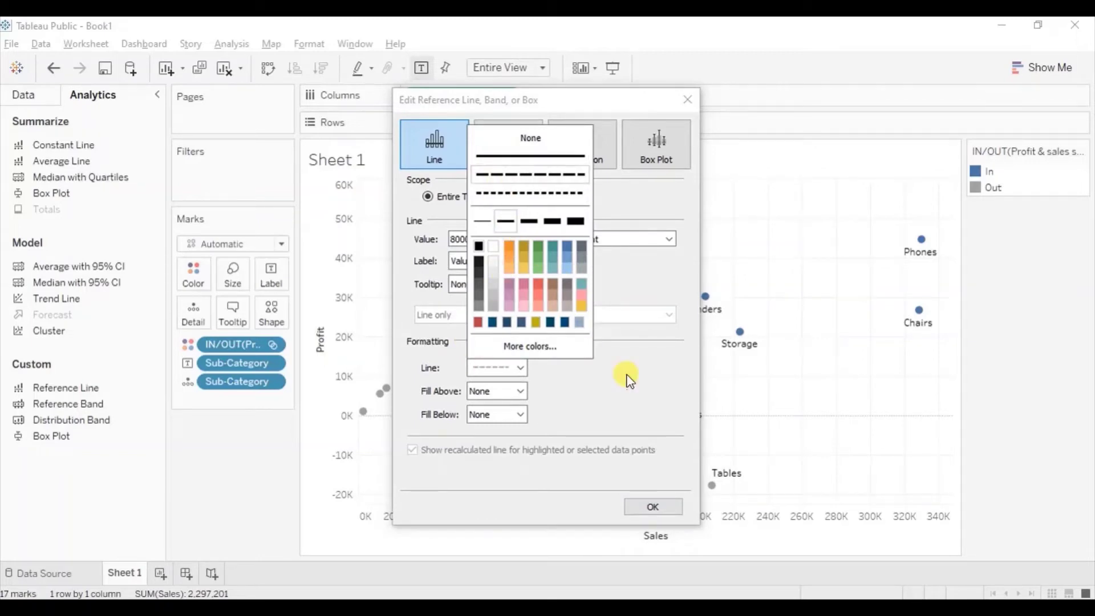
pyautogui.click(653, 506)
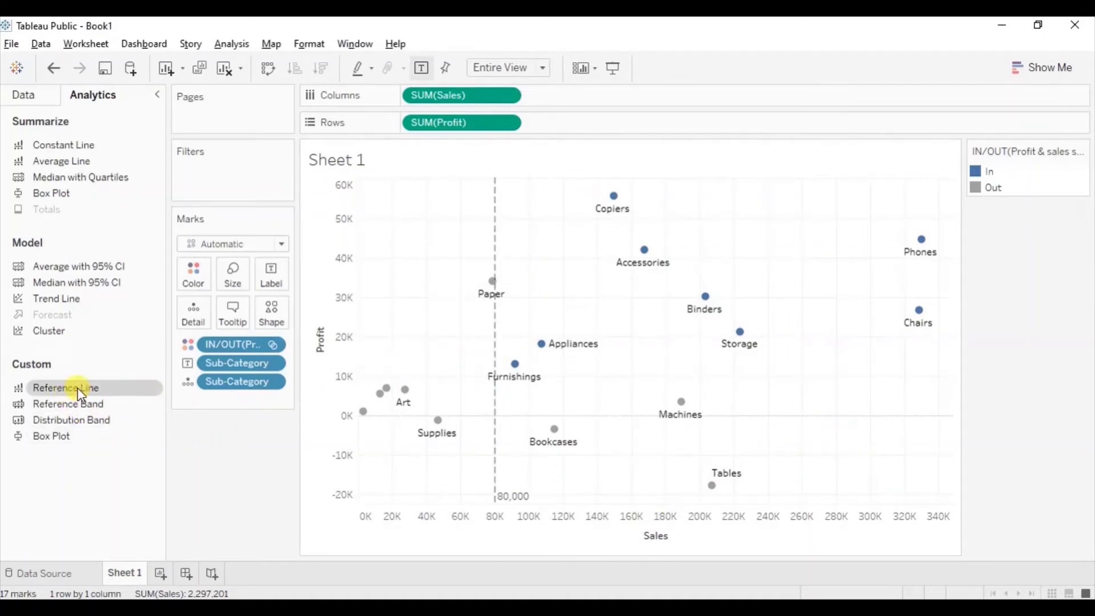
# - Add a reference line for SUM(Profit) across the entire table with a constant value of 10000
pyautogui.moveTo(80, 393)
pyautogui.mouseDown()
pyautogui.moveTo(492, 273)
pyautogui.moveTo(457, 283)
pyautogui.mouseUp()
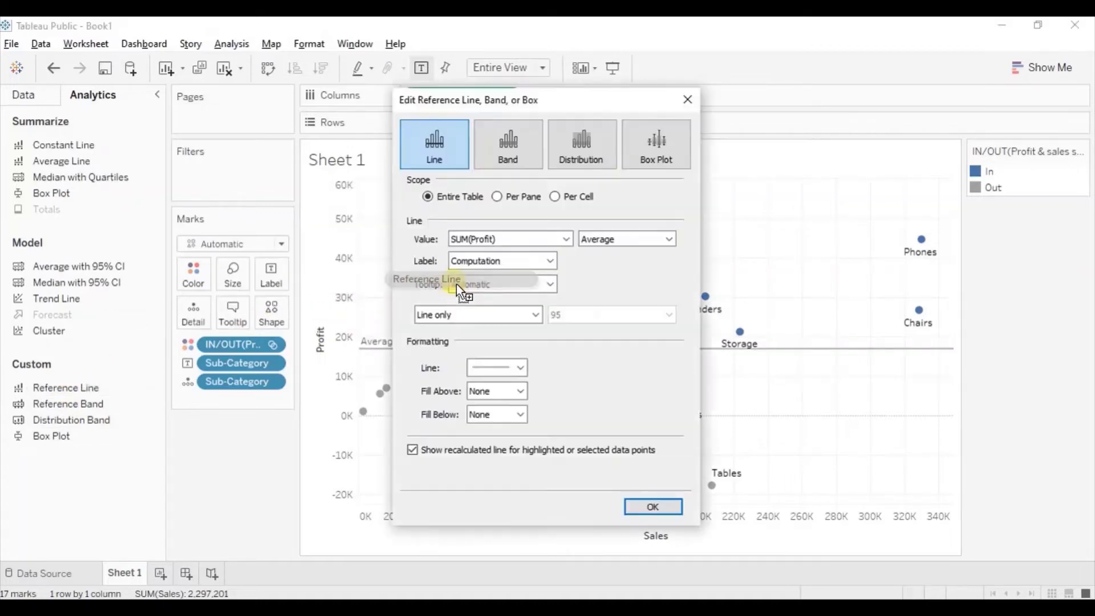
pyautogui.click(610, 239)
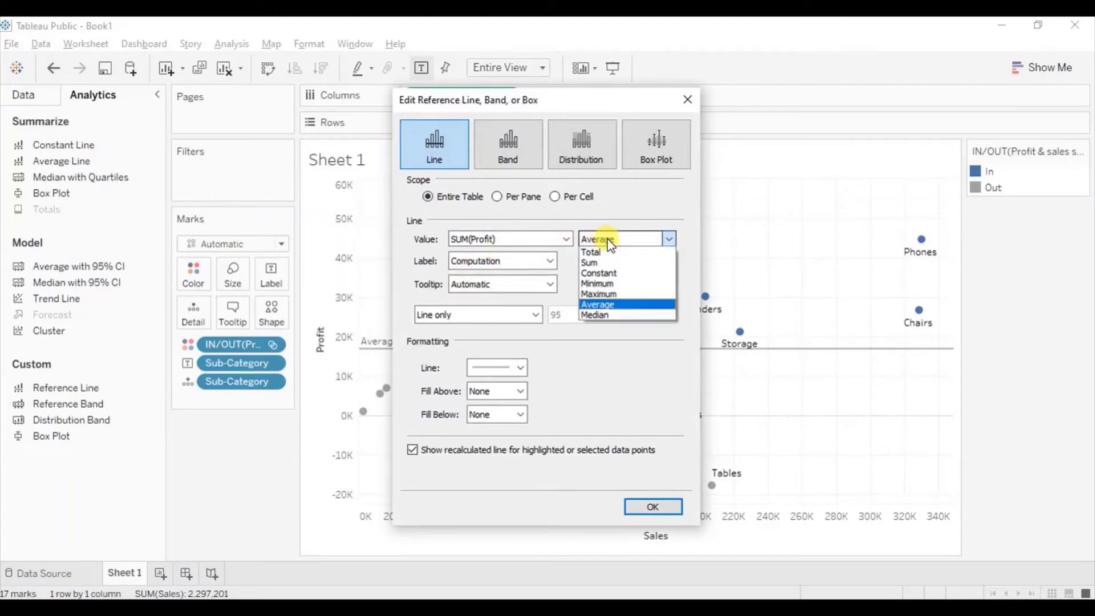
pyautogui.click(603, 272)
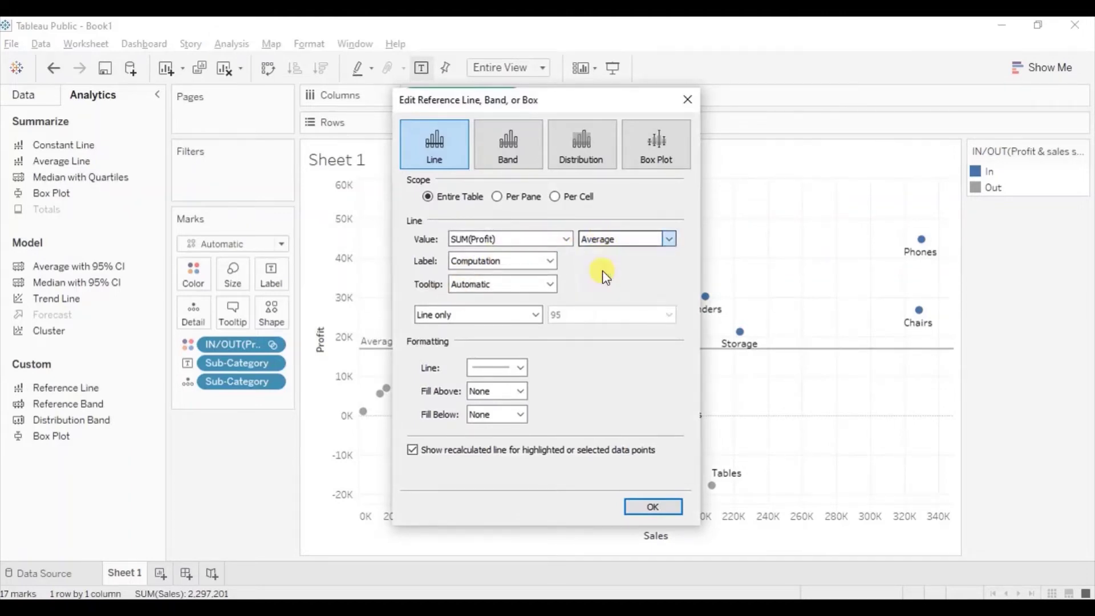
pyautogui.moveTo(508, 239); pyautogui.dragTo(452, 242)
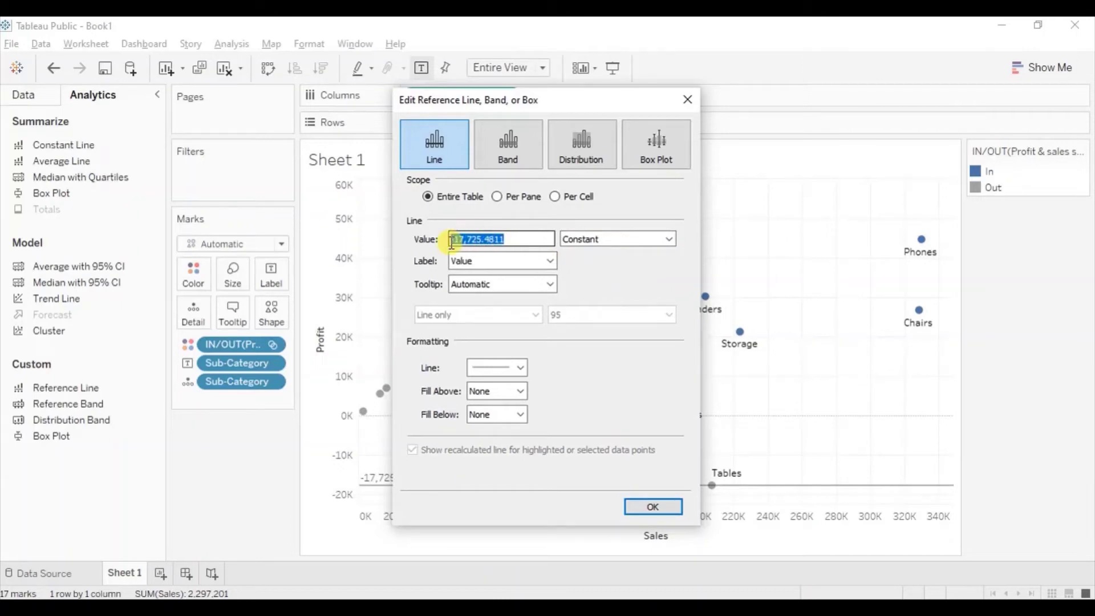
pyautogui.press('BackSpace')
pyautogui.write('10000')
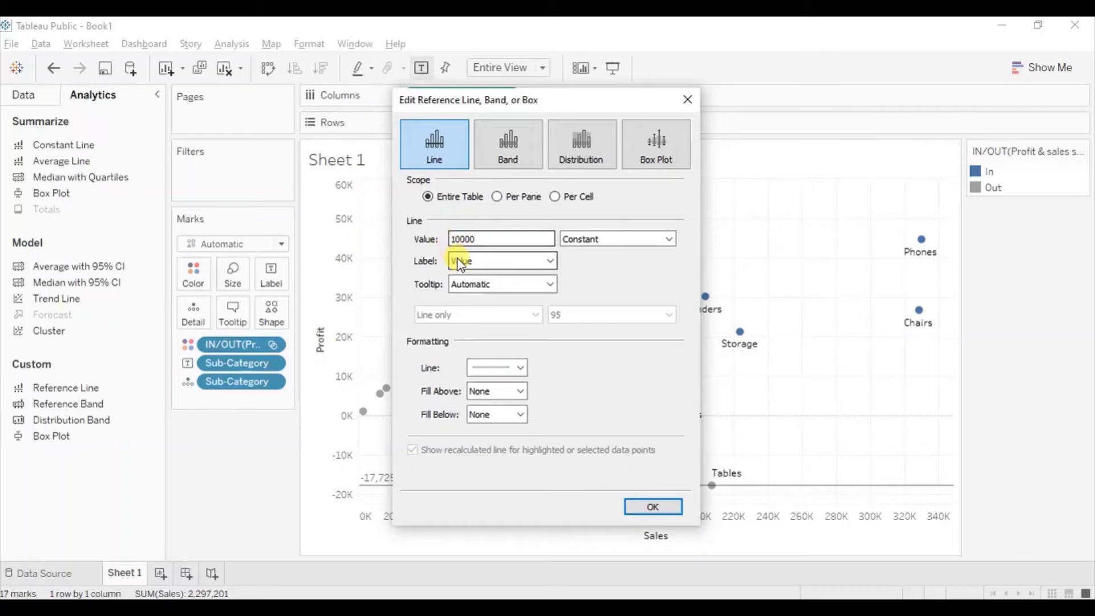
# - Set the Profit reference line's tooltip to None and its line style to dashed
pyautogui.click(468, 281)
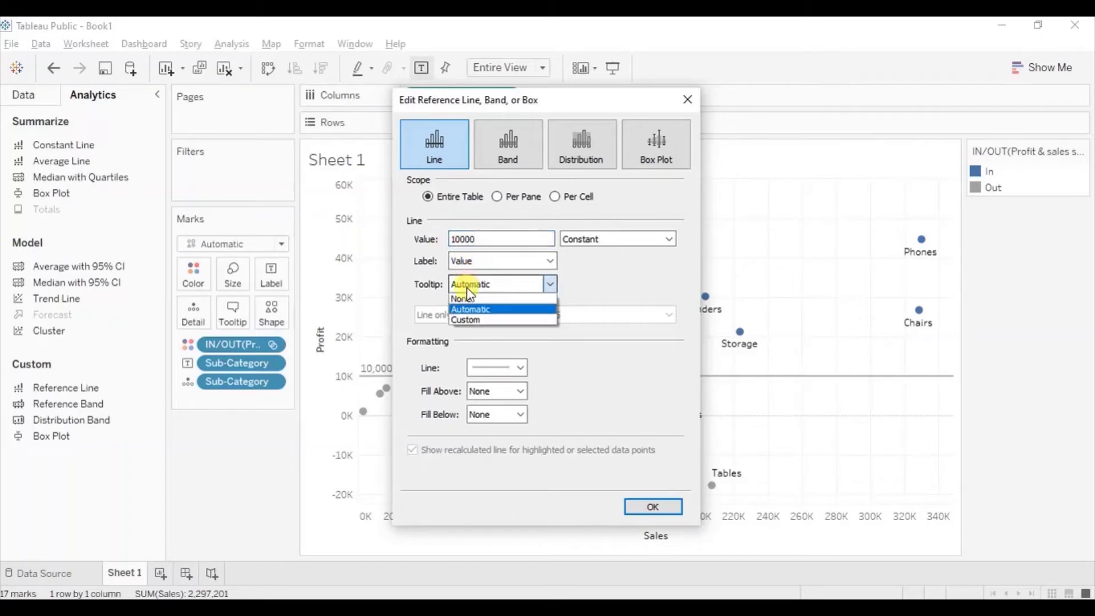
pyautogui.click(466, 298)
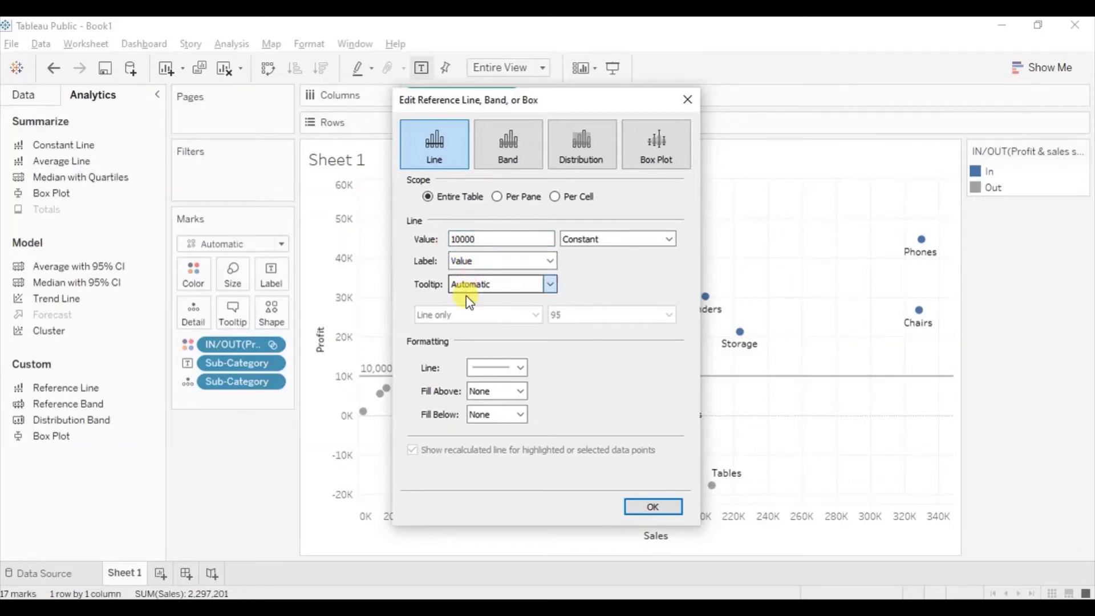
pyautogui.click(484, 369)
pyautogui.click(507, 175)
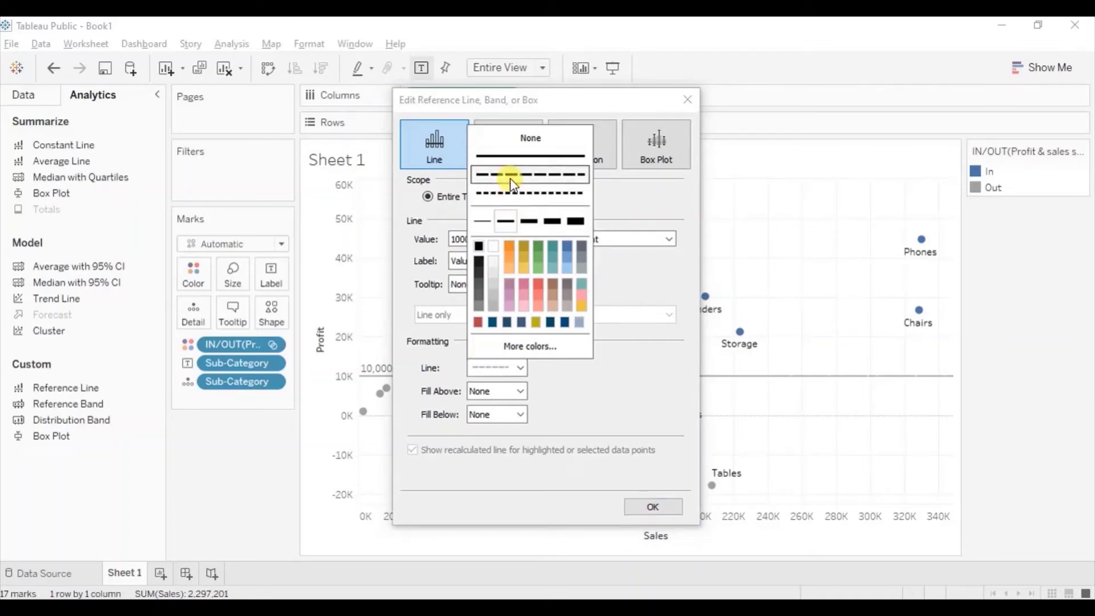
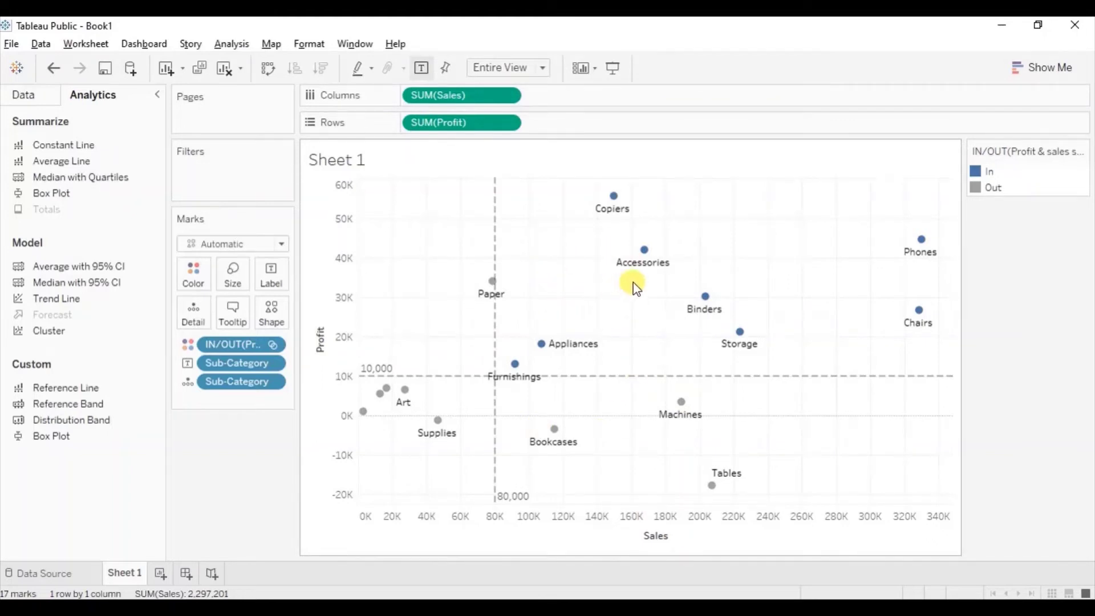
# - Recolor the Profit & sales set members, using green for In and red for Out
pyautogui.moveTo(644, 253)
pyautogui.moveTo(545, 347)
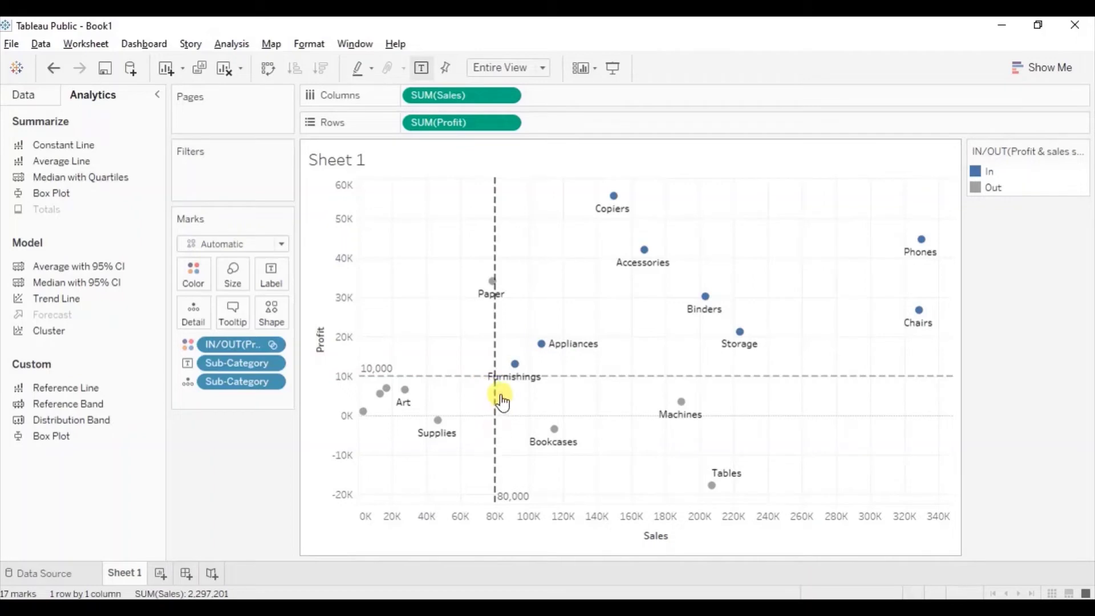
pyautogui.moveTo(510, 384)
pyautogui.doubleClick(974, 171)
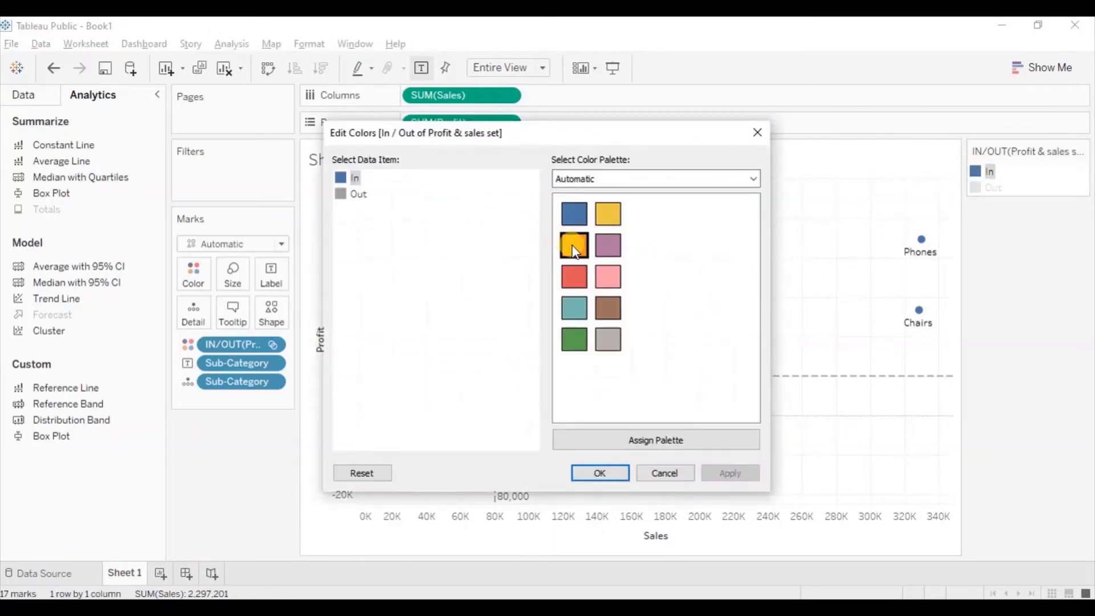
pyautogui.click(573, 337)
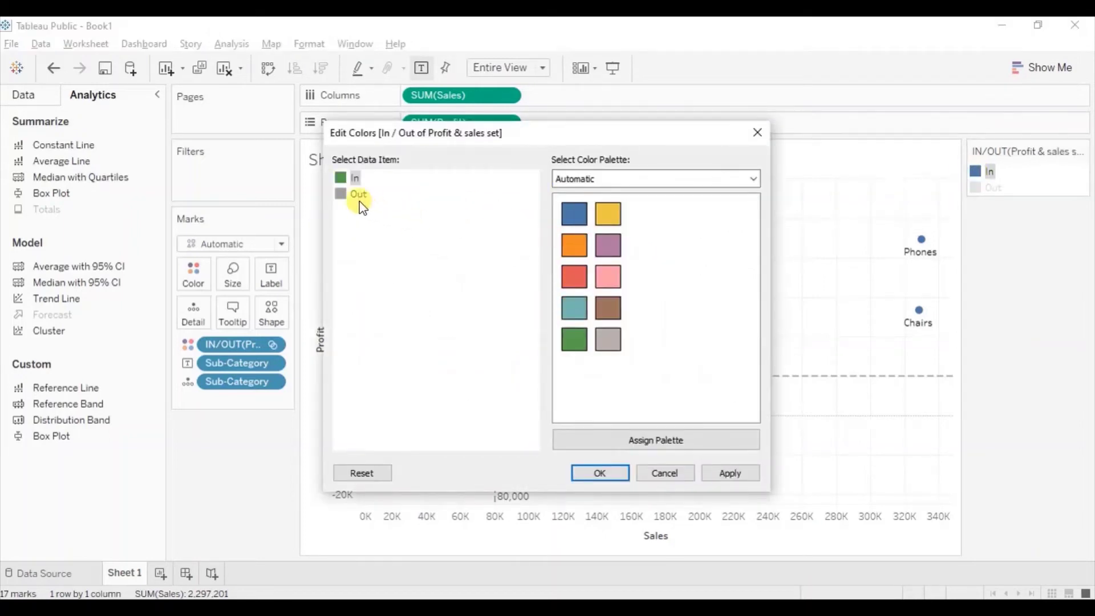
pyautogui.click(345, 199)
pyautogui.click(573, 275)
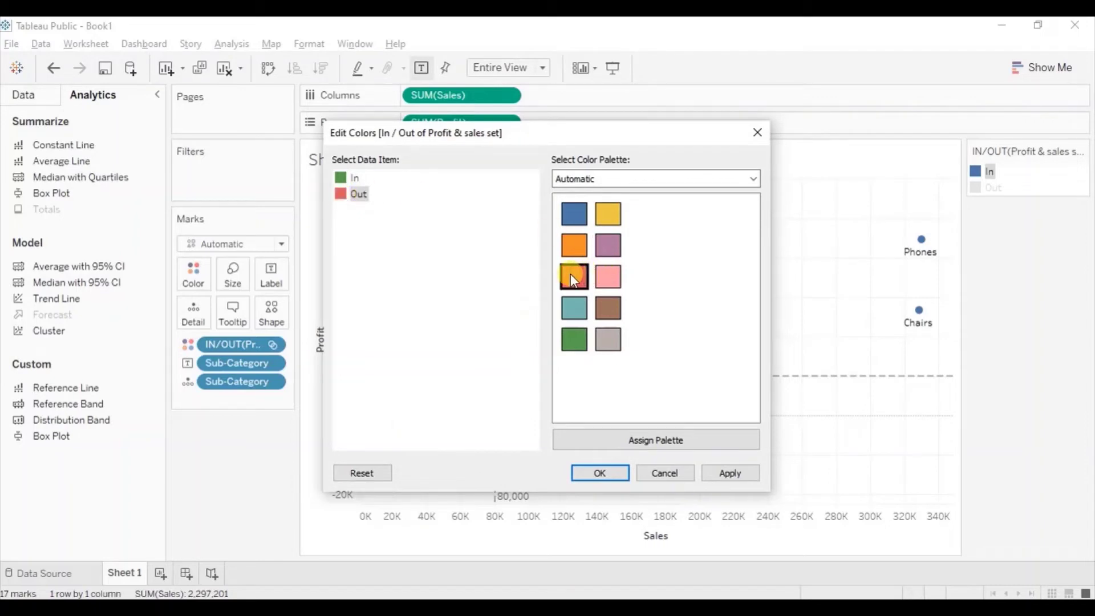
pyautogui.click(595, 472)
pyautogui.click(264, 442)
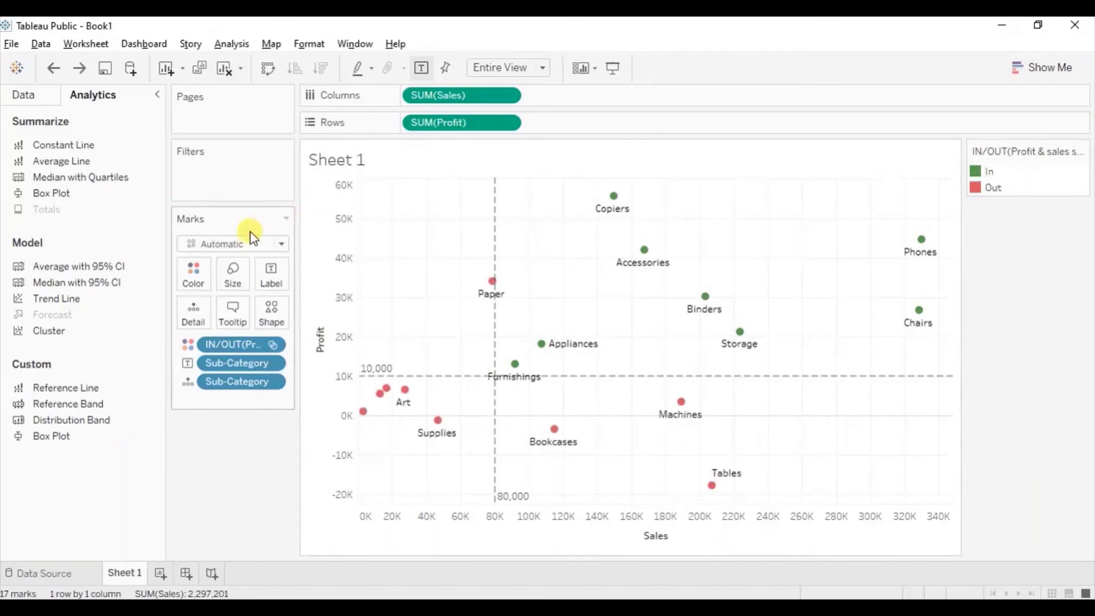
# - Change the mark type to Circle and lower the marks' color opacity to 64%
pyautogui.click(219, 243)
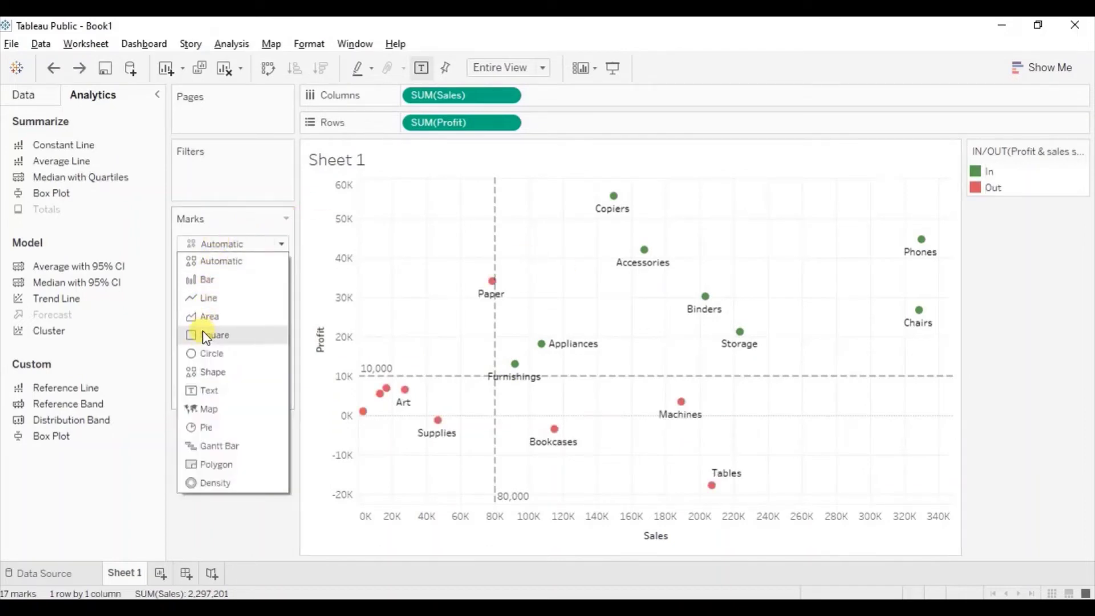
pyautogui.press('Escape')
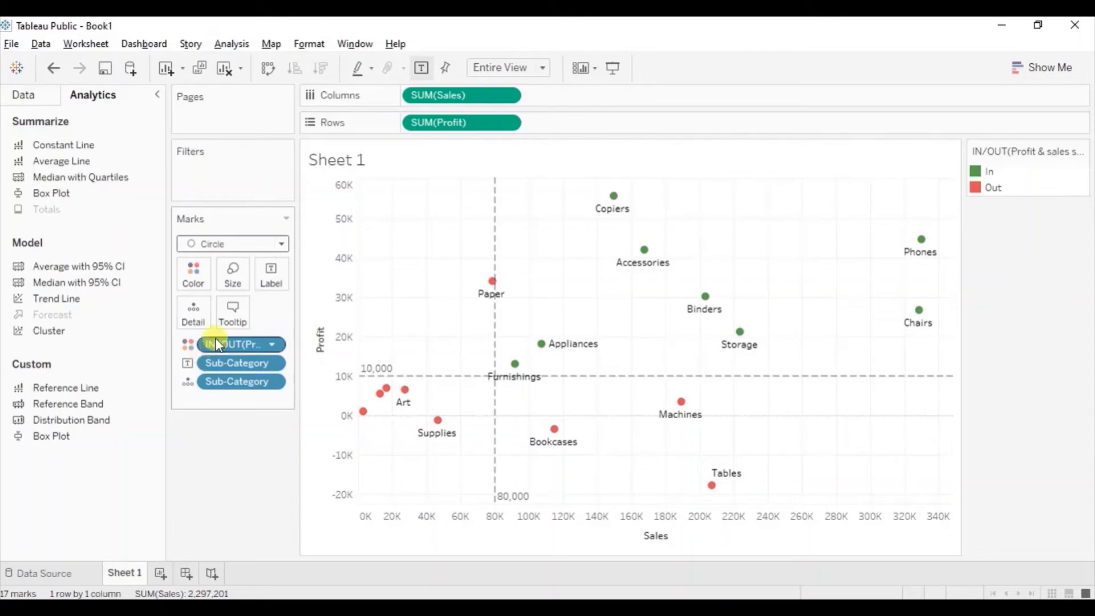
pyautogui.click(198, 282)
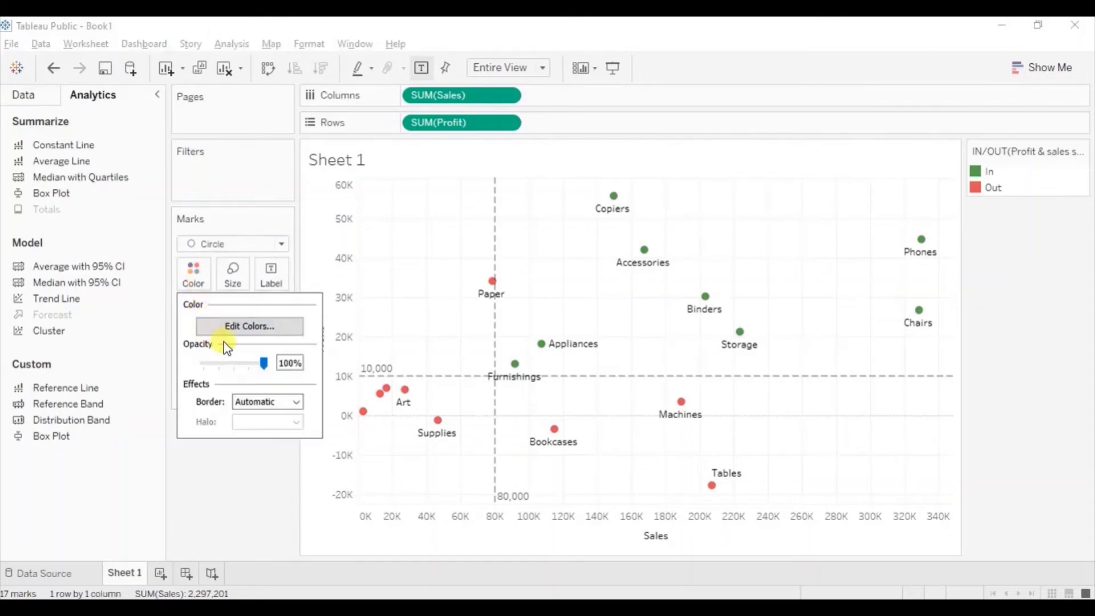
pyautogui.click(246, 365)
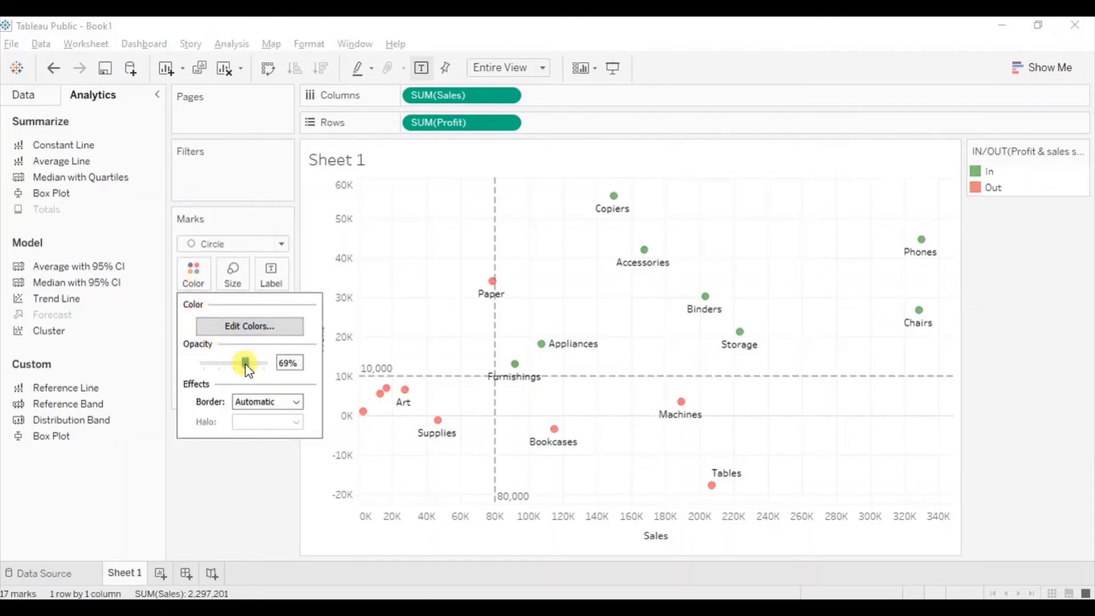
pyautogui.moveTo(246, 364); pyautogui.dragTo(242, 367)
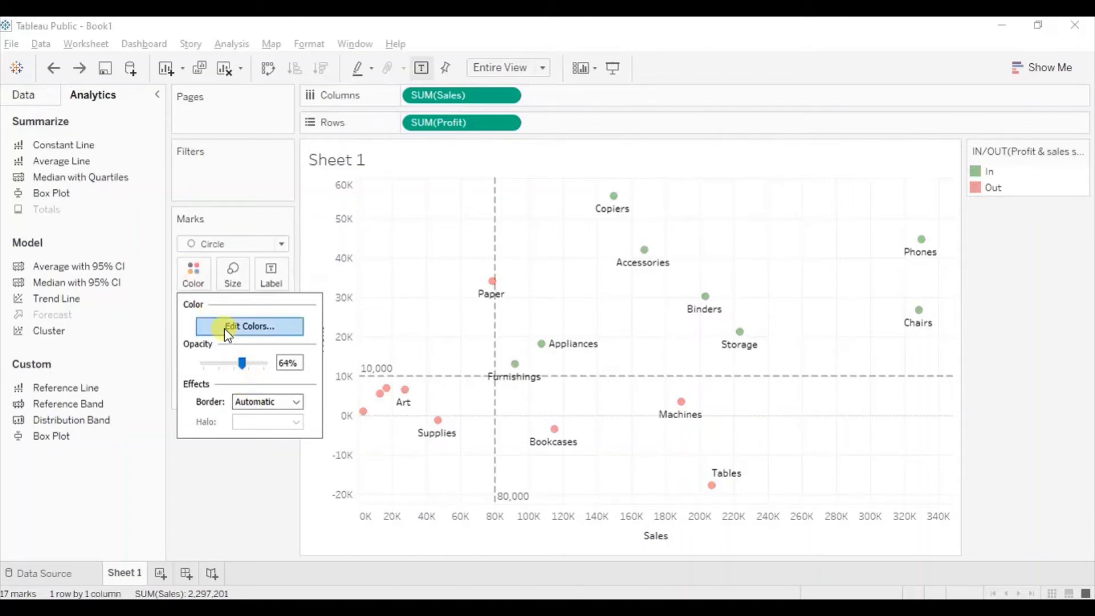
# - Give the circle marks a black border
pyautogui.click(249, 401)
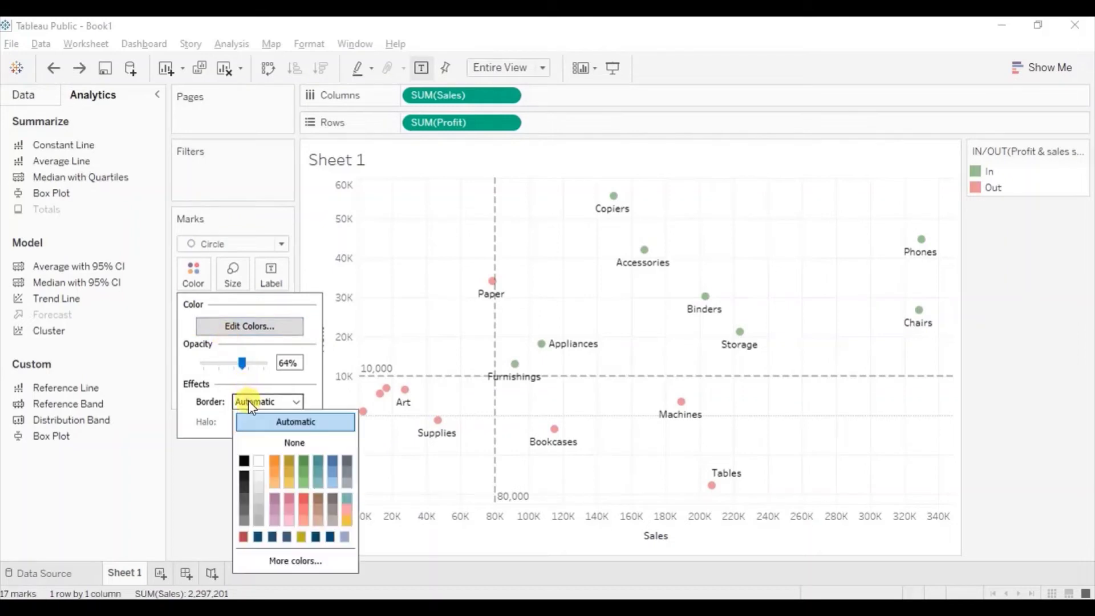
pyautogui.click(242, 464)
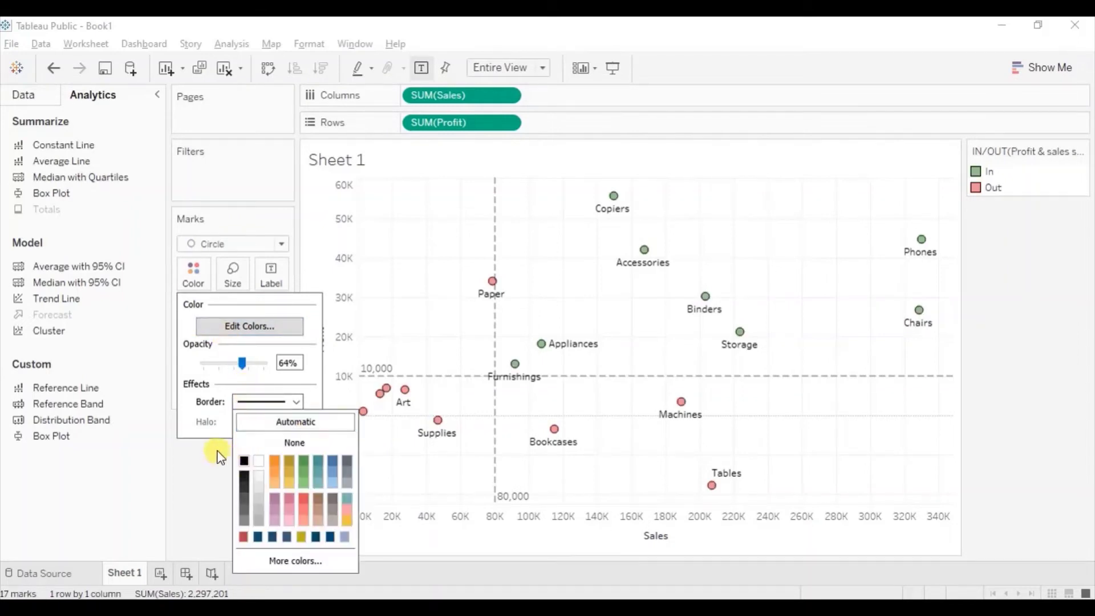
pyautogui.click(221, 457)
# - Enlarge the circle marks slightly so that they stand out more on the scatter plot
pyautogui.click(232, 269)
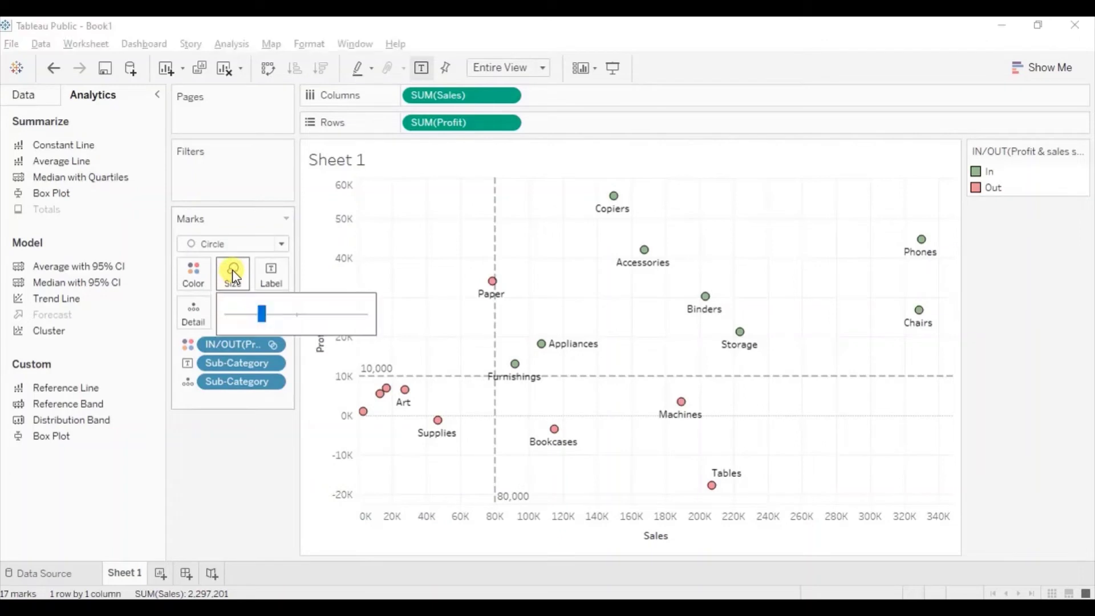
pyautogui.moveTo(262, 313); pyautogui.dragTo(269, 313)
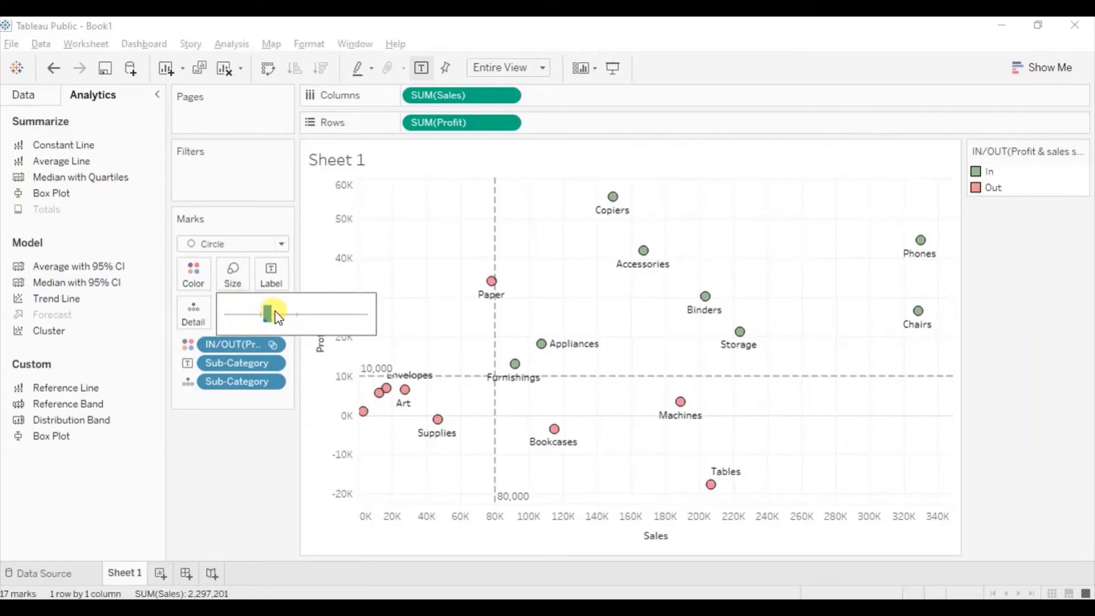
pyautogui.click(275, 313)
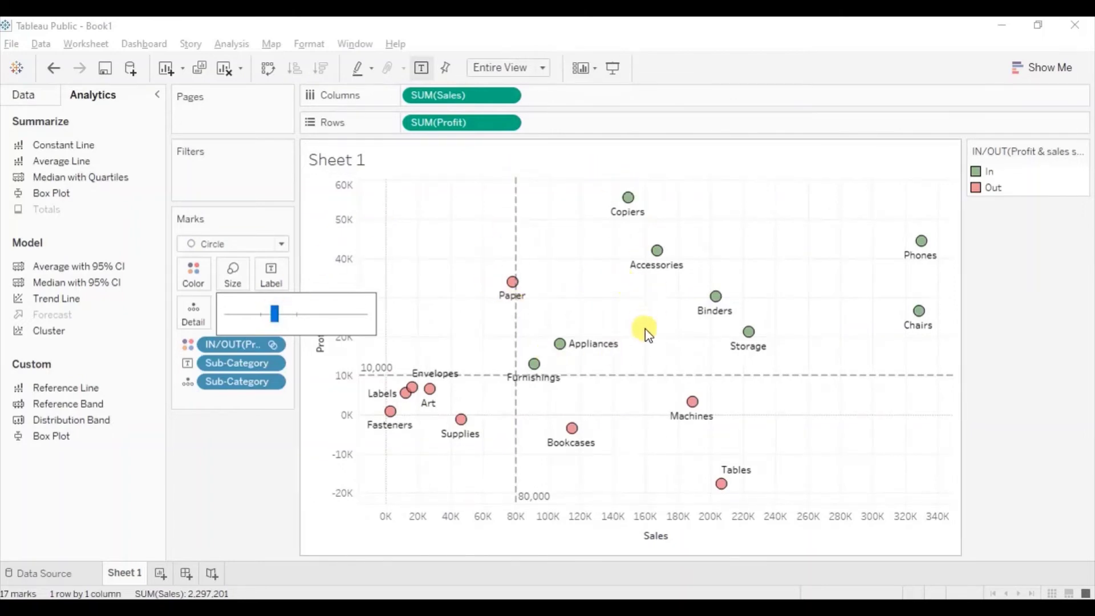
pyautogui.click(771, 302)
pyautogui.moveTo(714, 294)
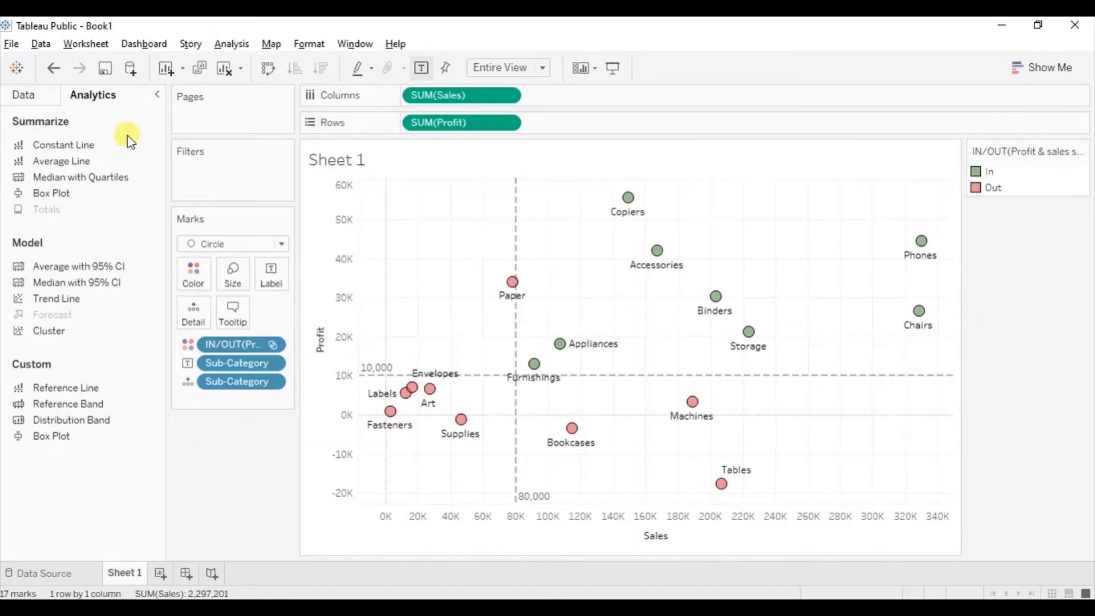
# - Start a new parameter named Sales Parameter and set its data type to Integer
pyautogui.click(39, 100)
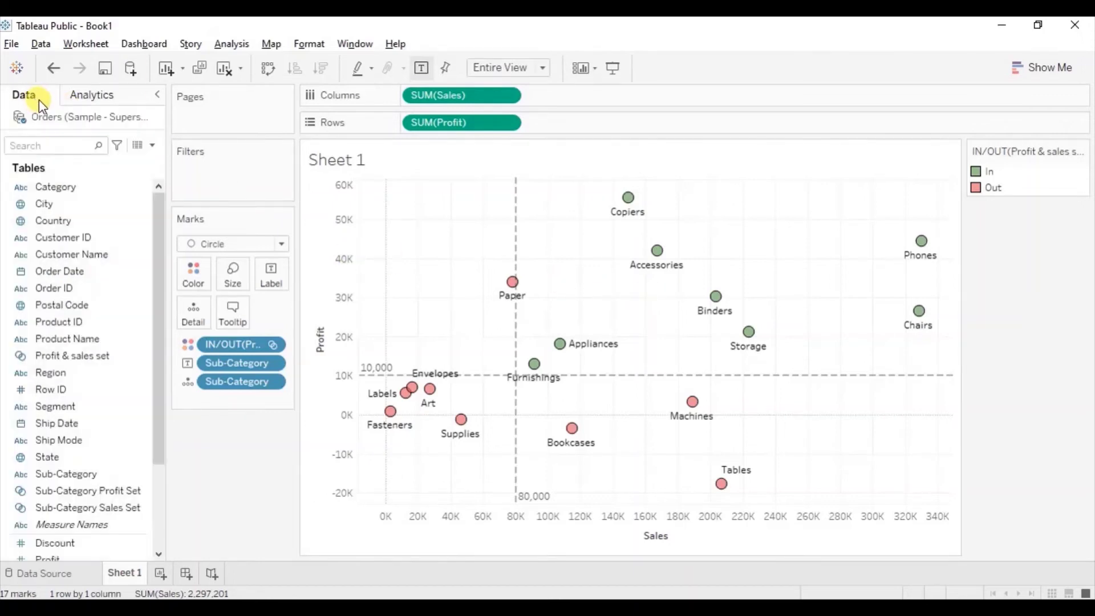
pyautogui.click(152, 146)
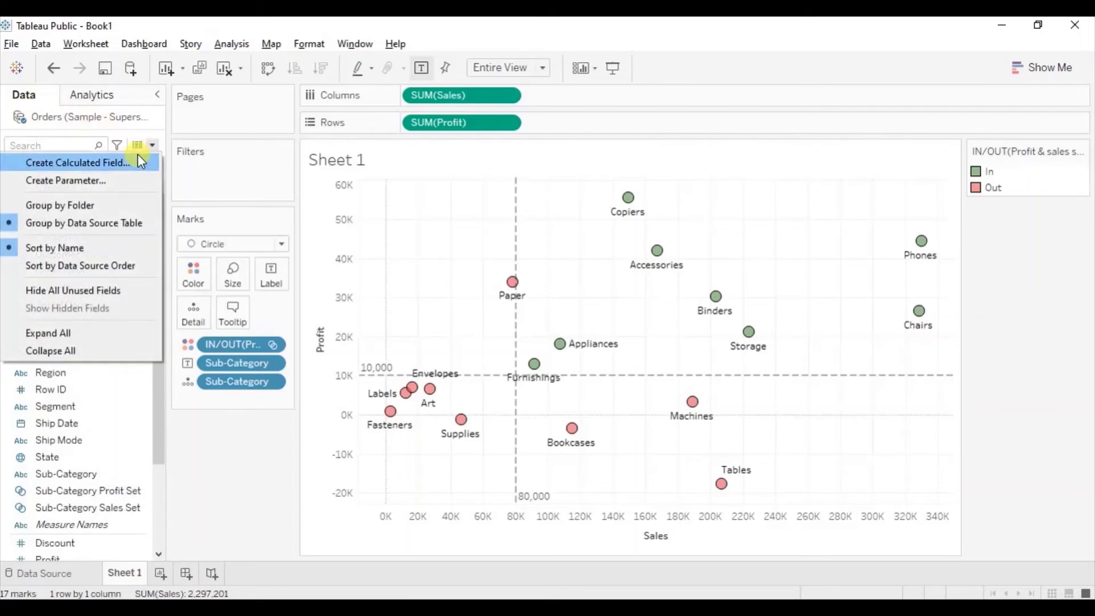
pyautogui.click(101, 177)
pyautogui.click(459, 151)
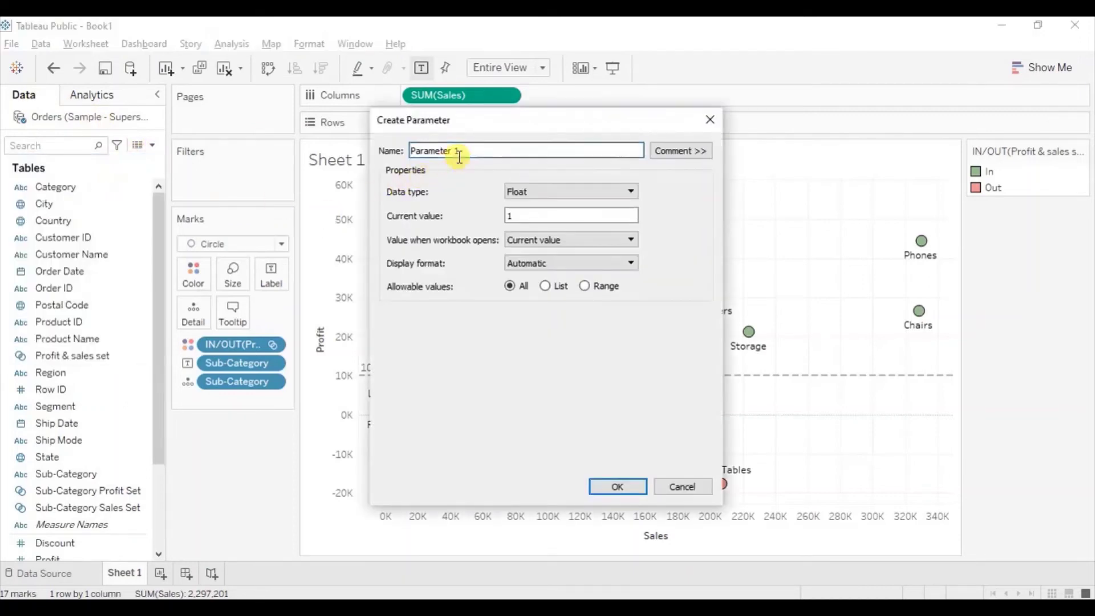
pyautogui.tripleClick(459, 155)
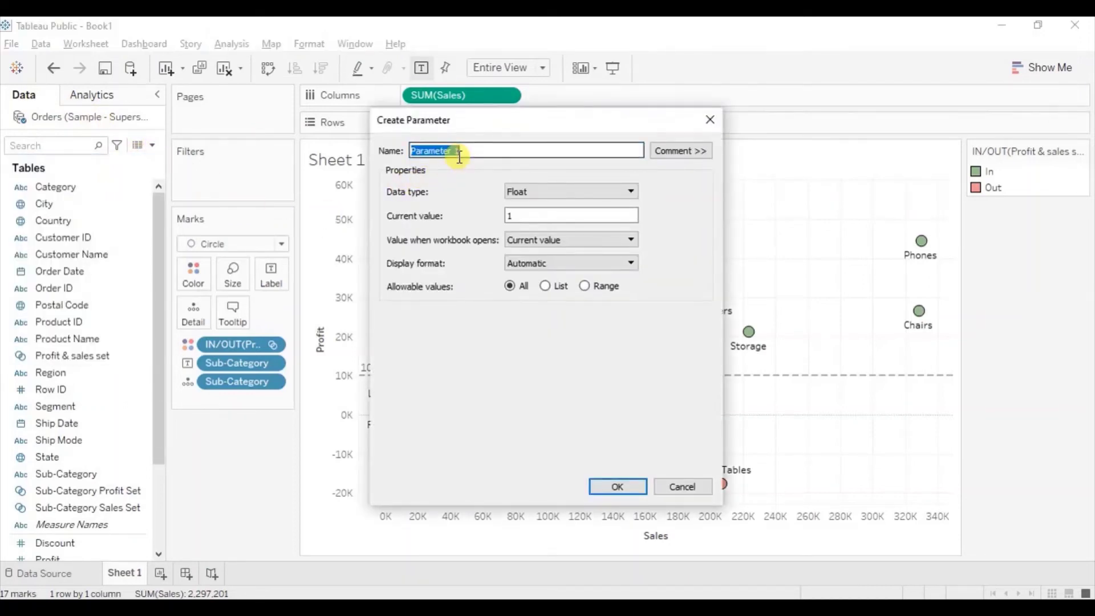
pyautogui.write('Sales Parameter')
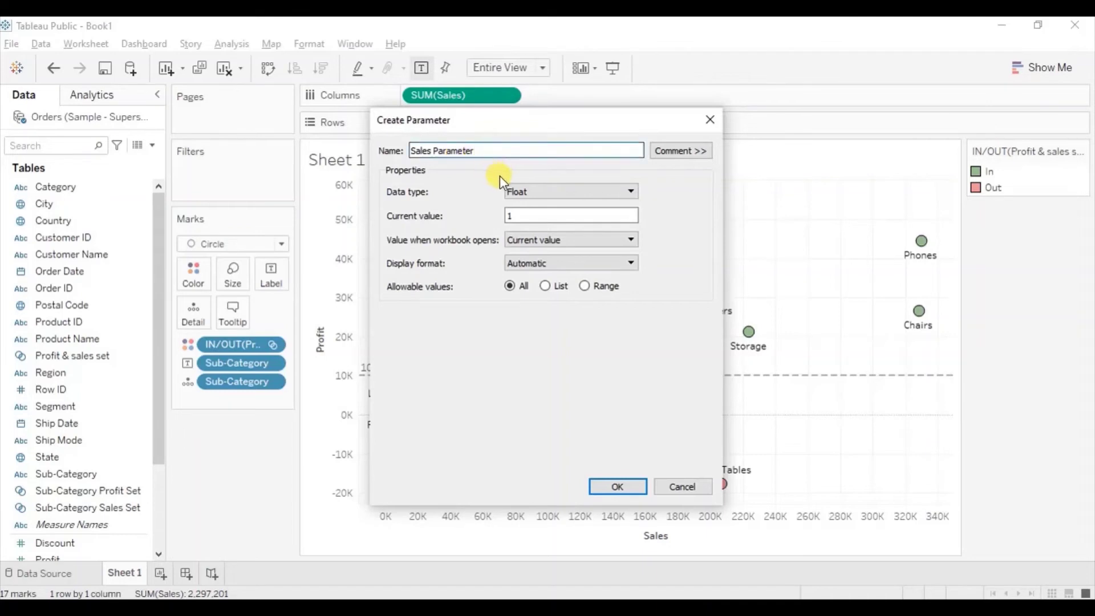
pyautogui.click(527, 191)
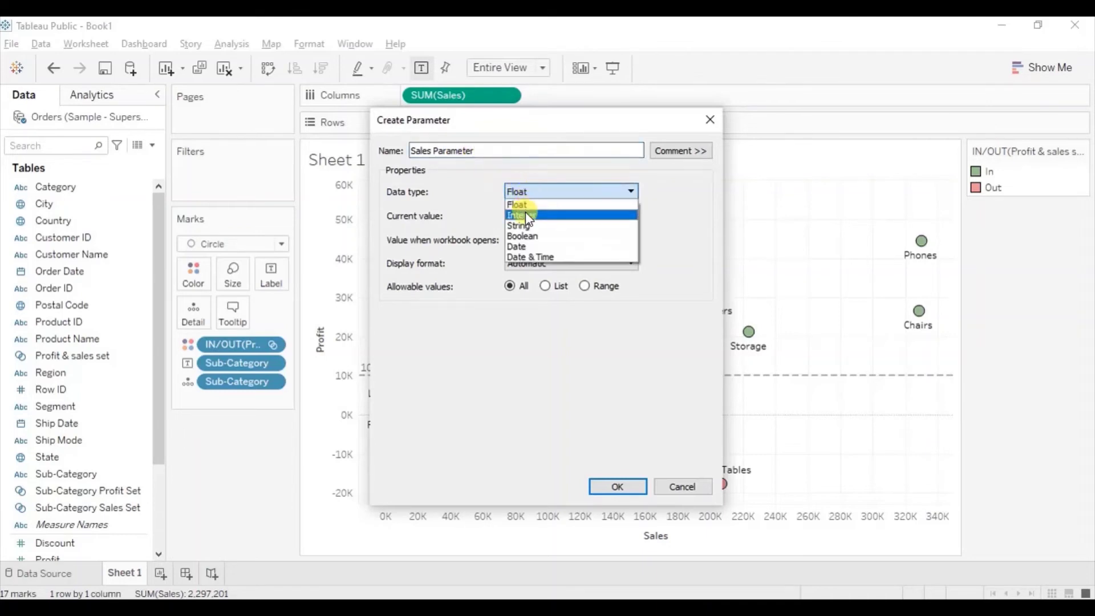
pyautogui.click(525, 215)
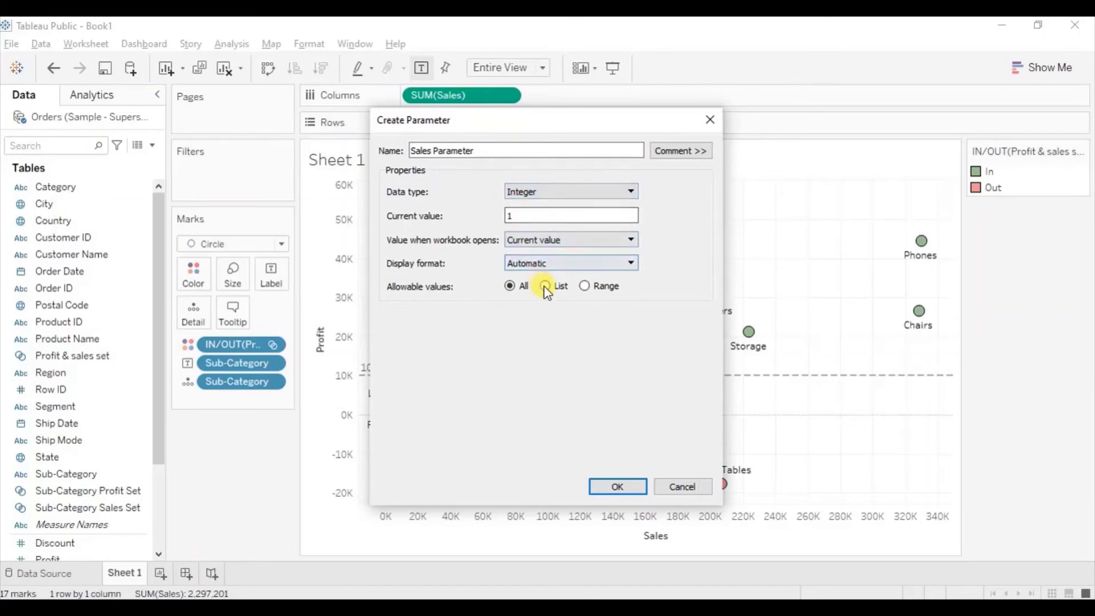
# - Limit Sales Parameter to a range with minimum 100000 and maximum 300000, and create it
pyautogui.click(585, 287)
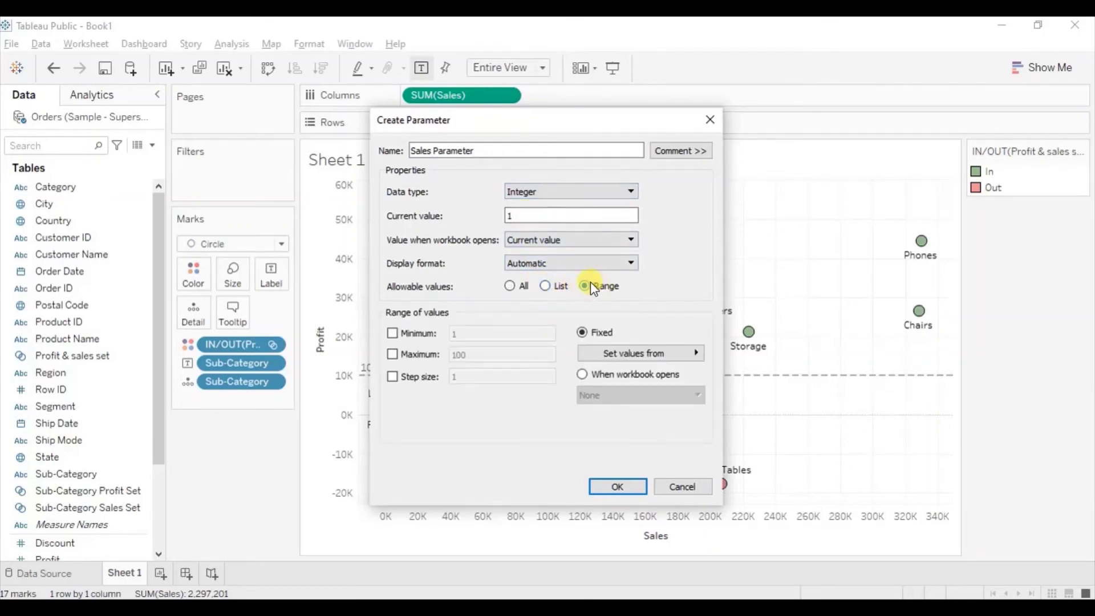
pyautogui.click(392, 334)
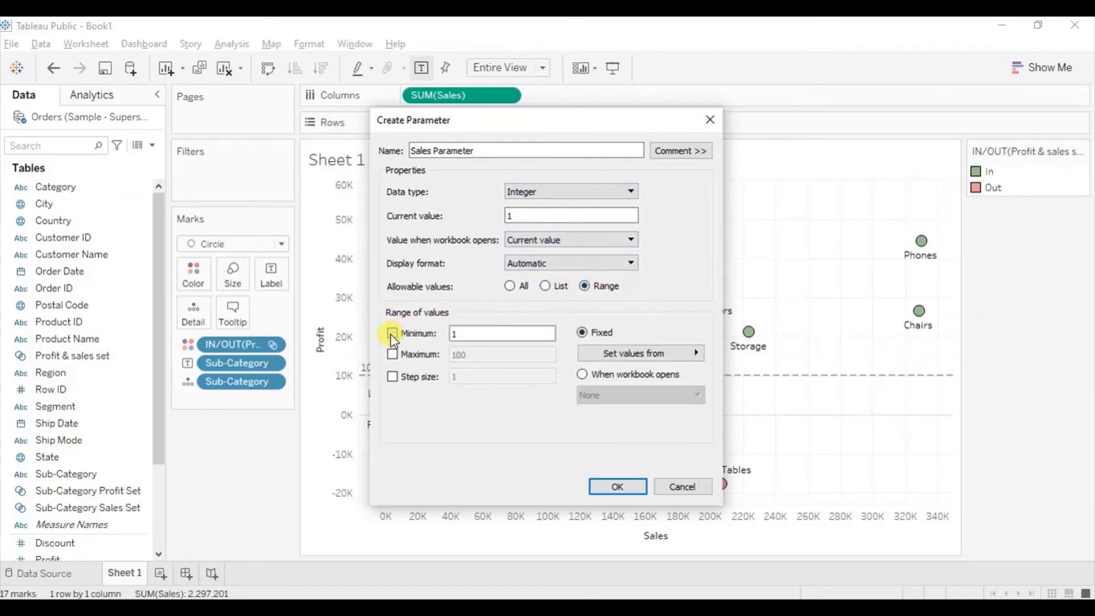
pyautogui.click(471, 334)
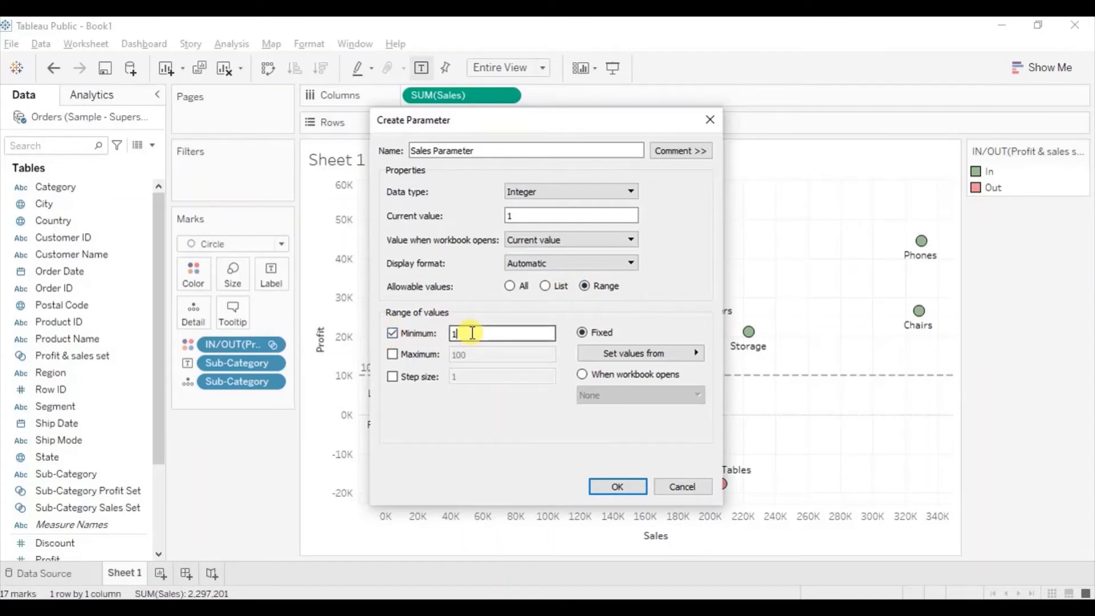
pyautogui.write('00000')
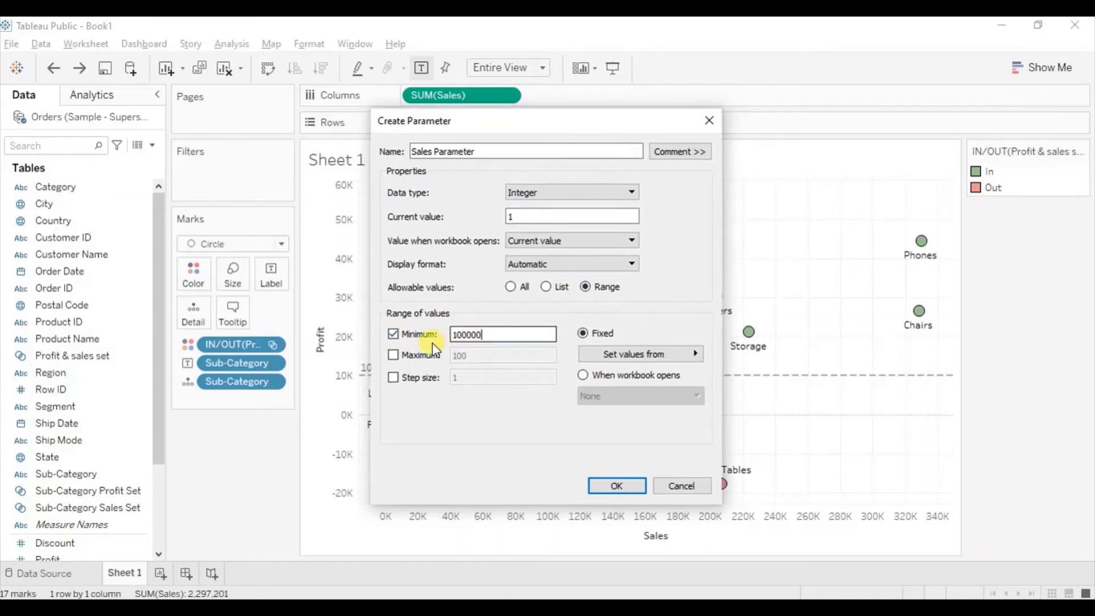
pyautogui.click(393, 354)
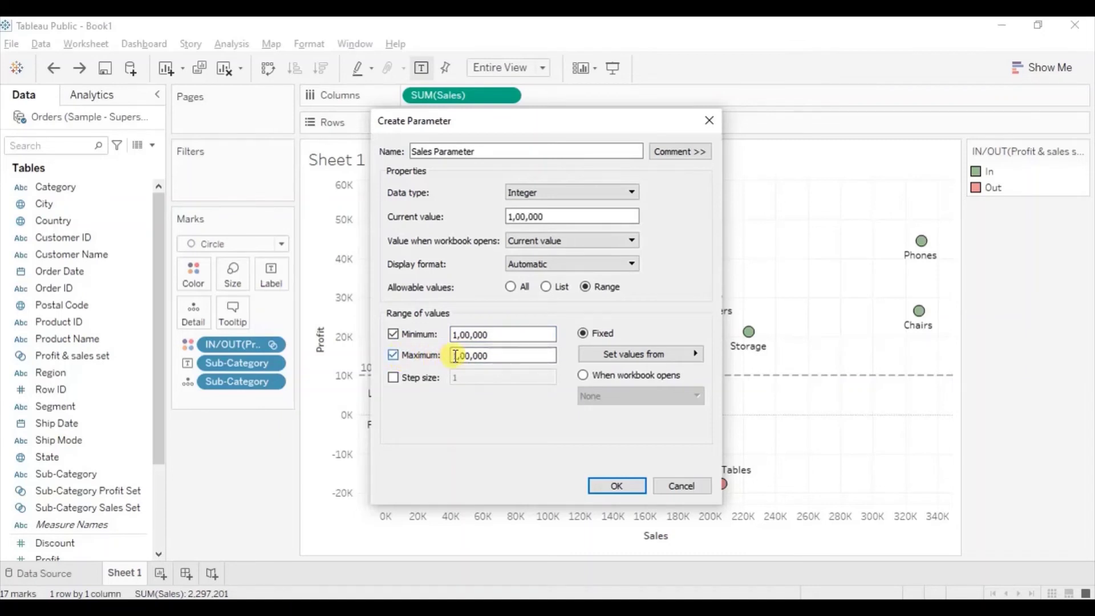
pyautogui.moveTo(461, 356); pyautogui.dragTo(492, 356)
pyautogui.press('BackSpace')
pyautogui.press('BackSpace')
pyautogui.press('BackSpace')
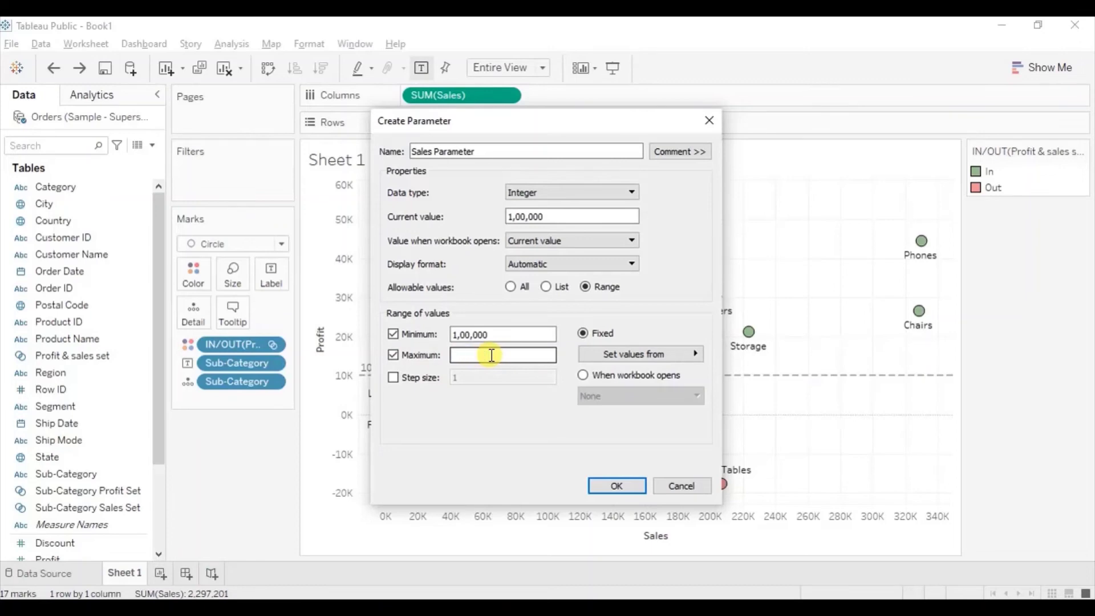
pyautogui.write('300000')
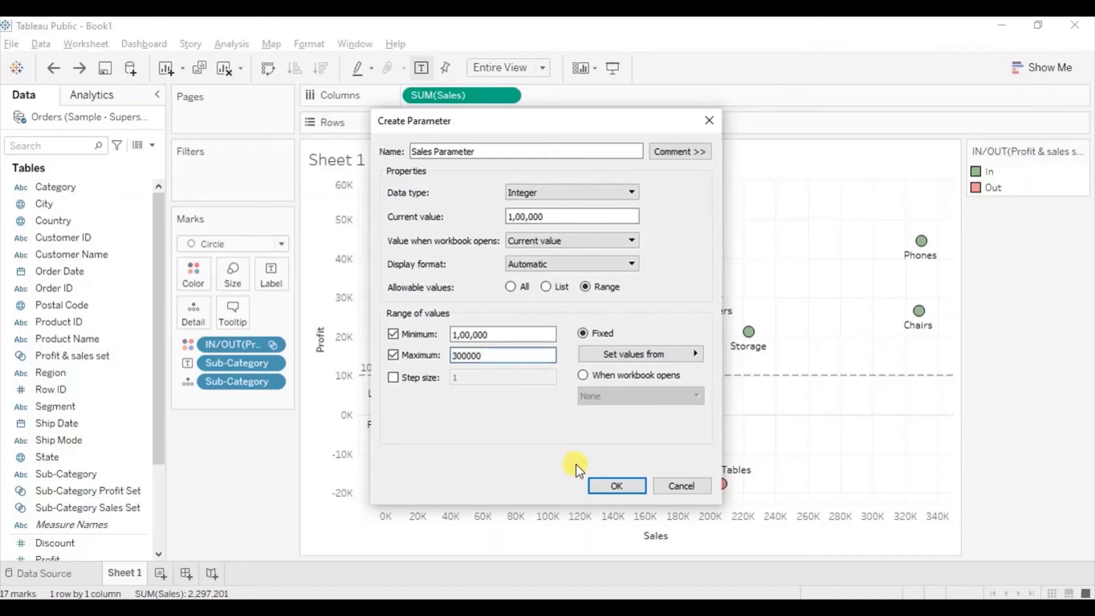
pyautogui.click(598, 483)
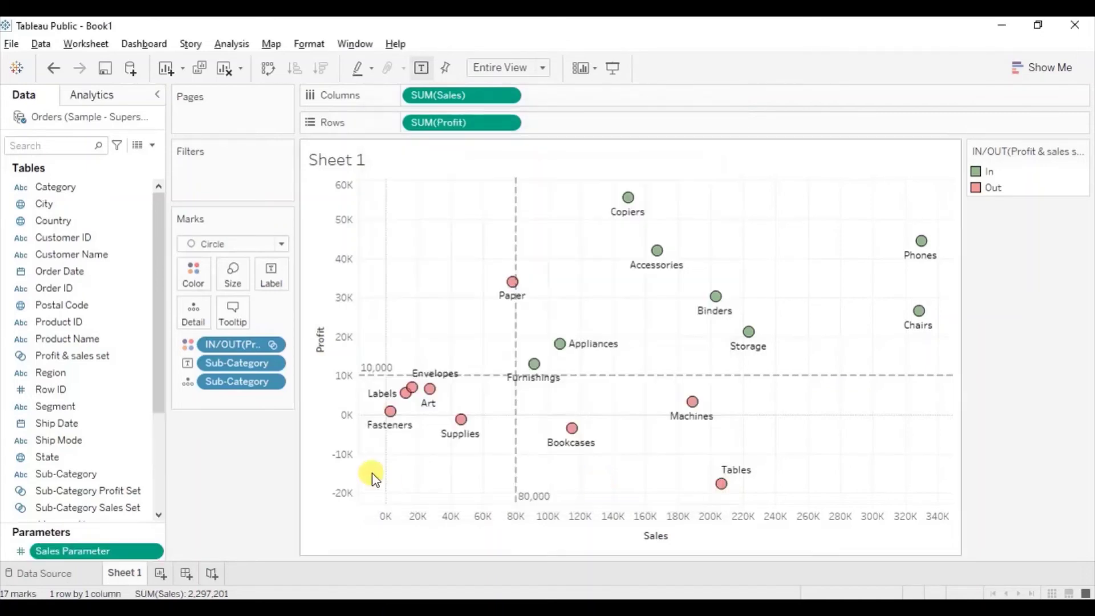
# - Start another parameter named Profit Parameter and set its data type to Integer
pyautogui.click(153, 146)
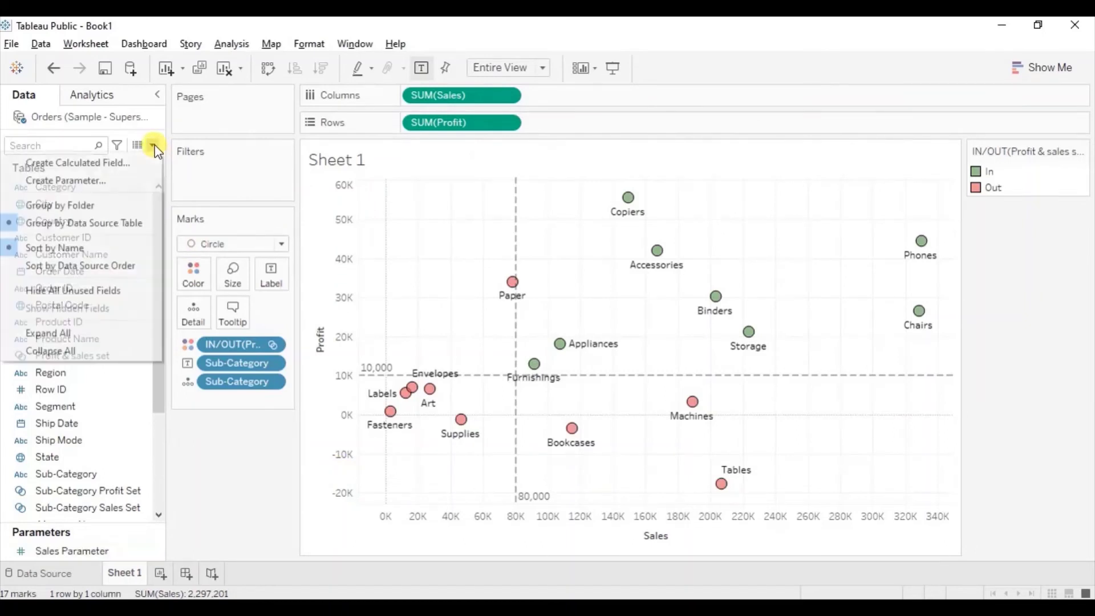
pyautogui.click(83, 178)
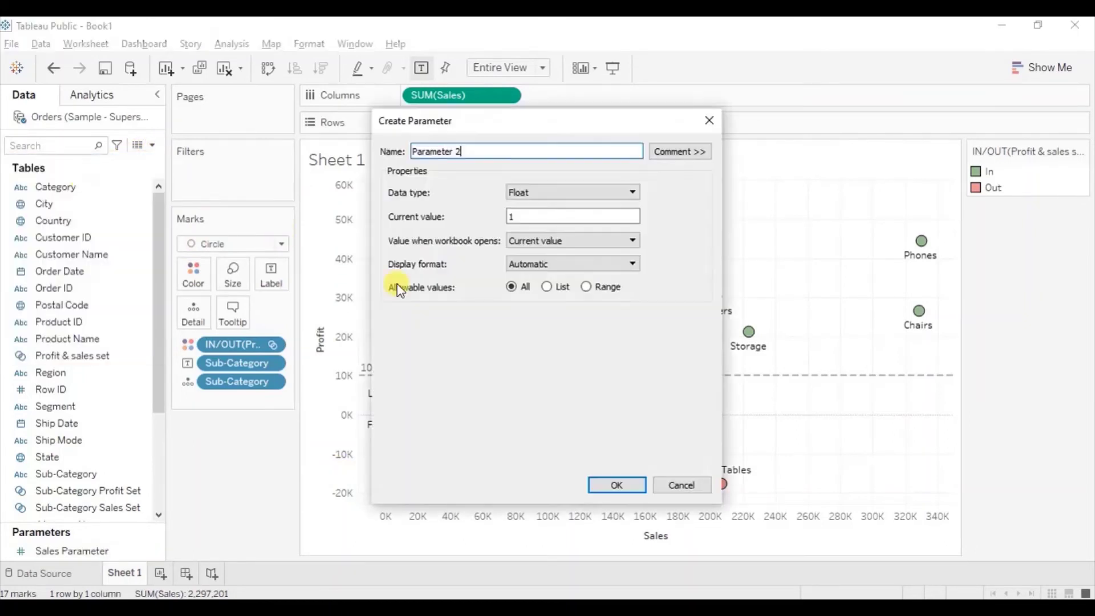
pyautogui.tripleClick(536, 158)
pyautogui.write('Prof')
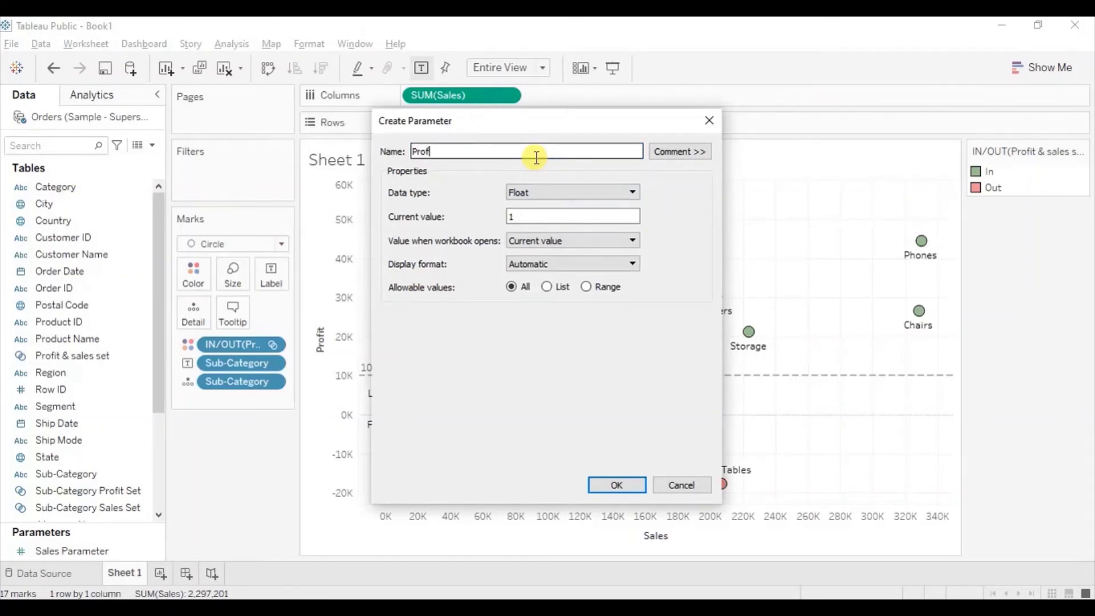
pyautogui.write('it Parameter')
pyautogui.click(525, 192)
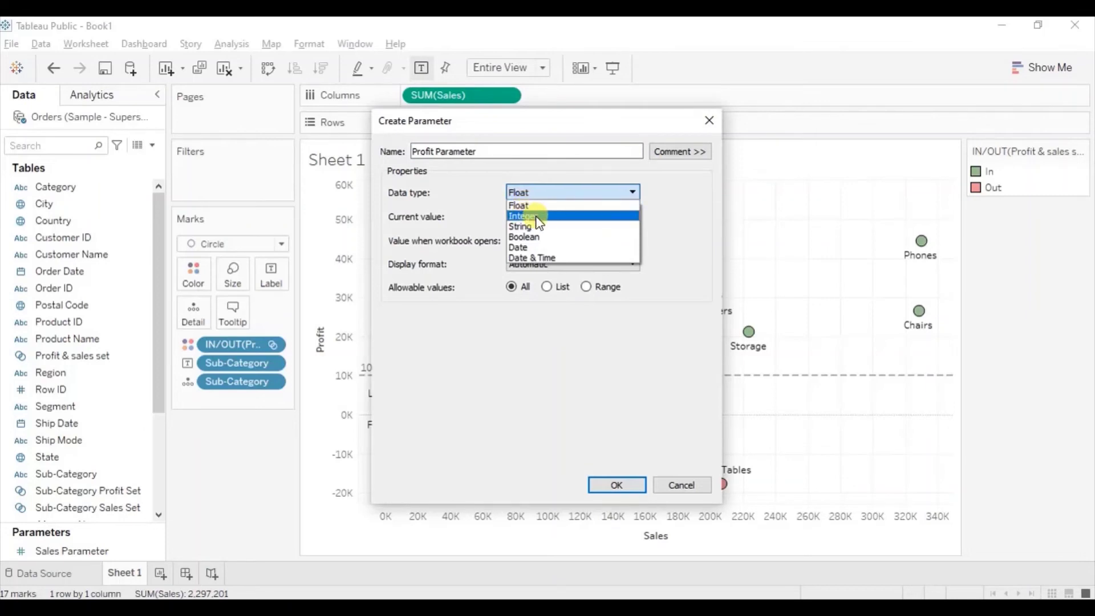
pyautogui.click(538, 218)
# - Limit Profit Parameter to a range with minimum 5,000 and maximum 35,000, and create it
pyautogui.click(587, 287)
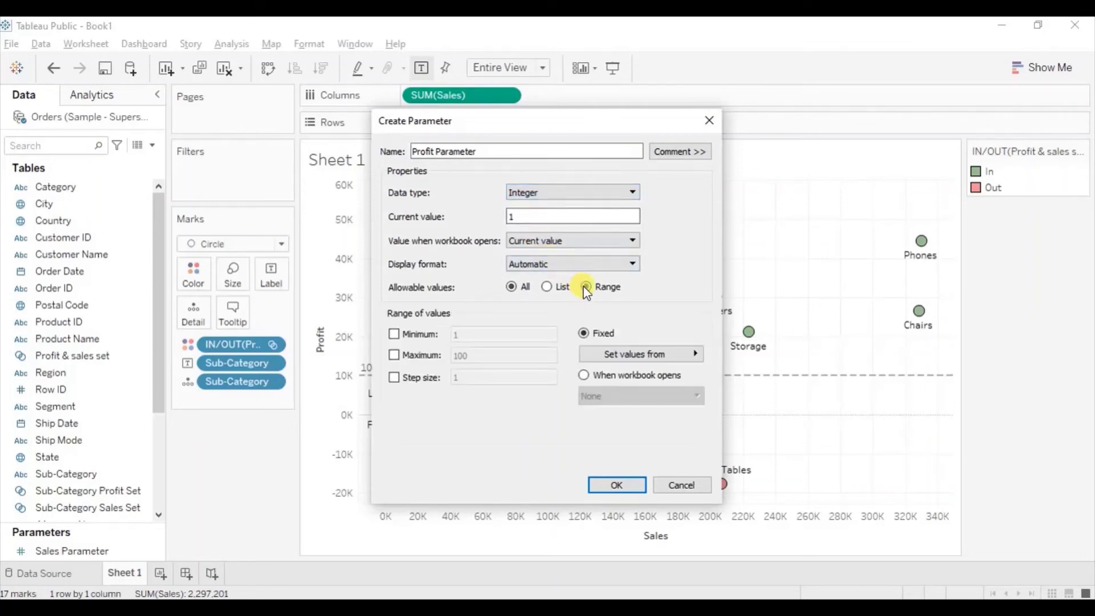
pyautogui.click(394, 334)
pyautogui.doubleClick(477, 335)
pyautogui.write('5')
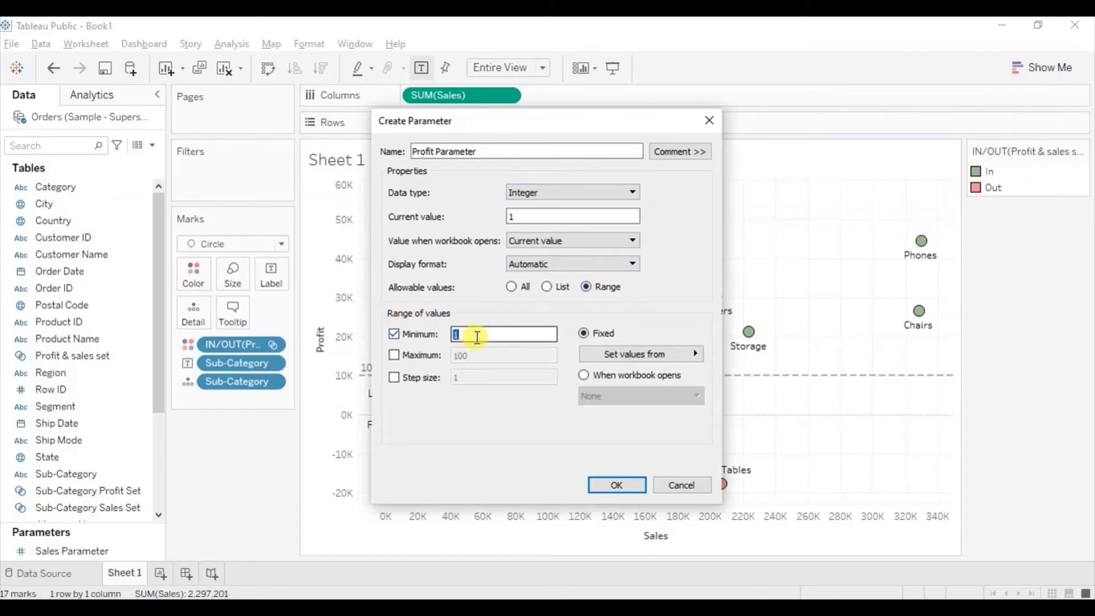
pyautogui.write('000')
pyautogui.click(394, 355)
pyautogui.click(453, 356)
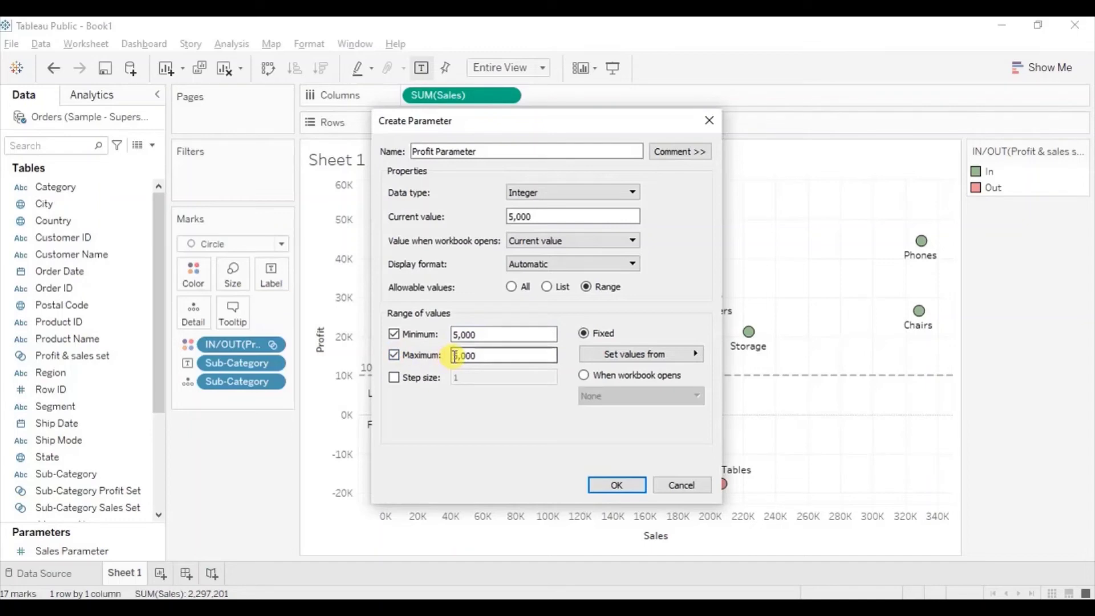
pyautogui.write('3')
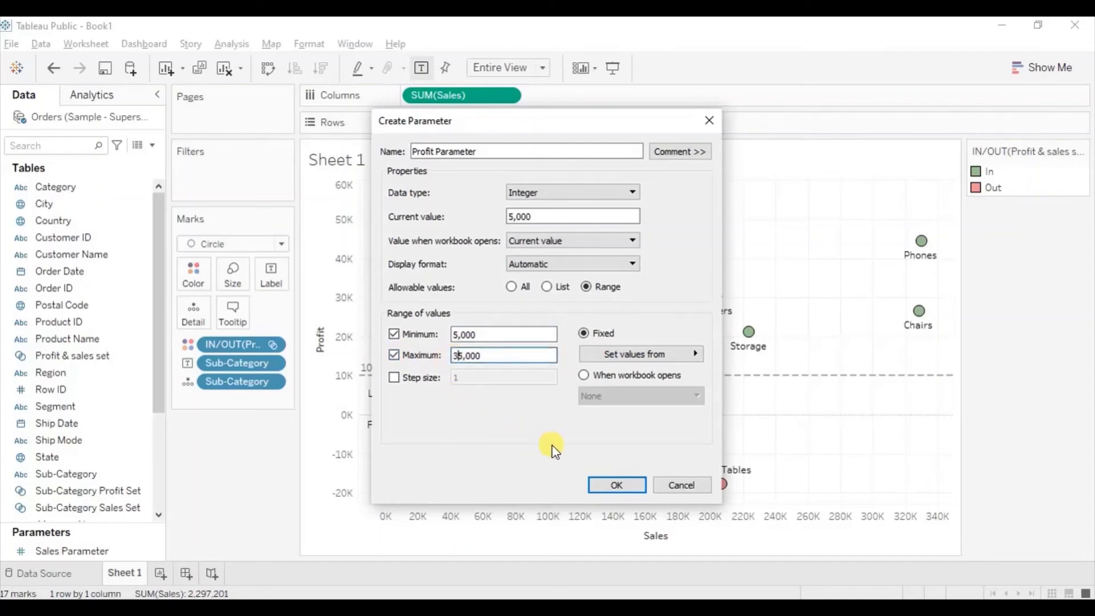
pyautogui.click(607, 486)
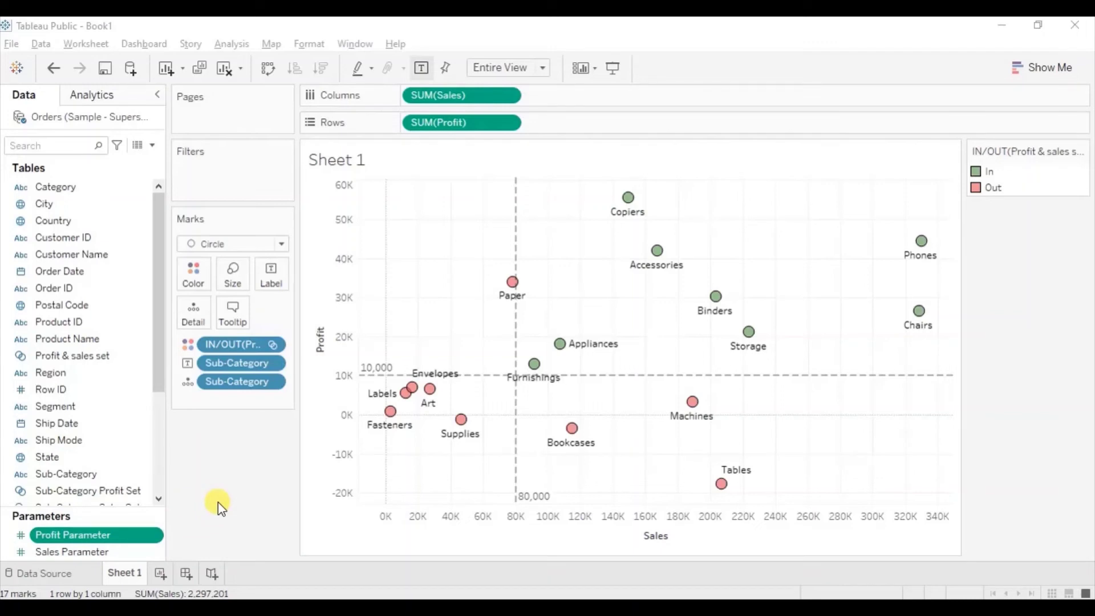
# - Tie the horizontal Profit reference line to Profit Parameter and label it with its value
pyautogui.rightClick(479, 385)
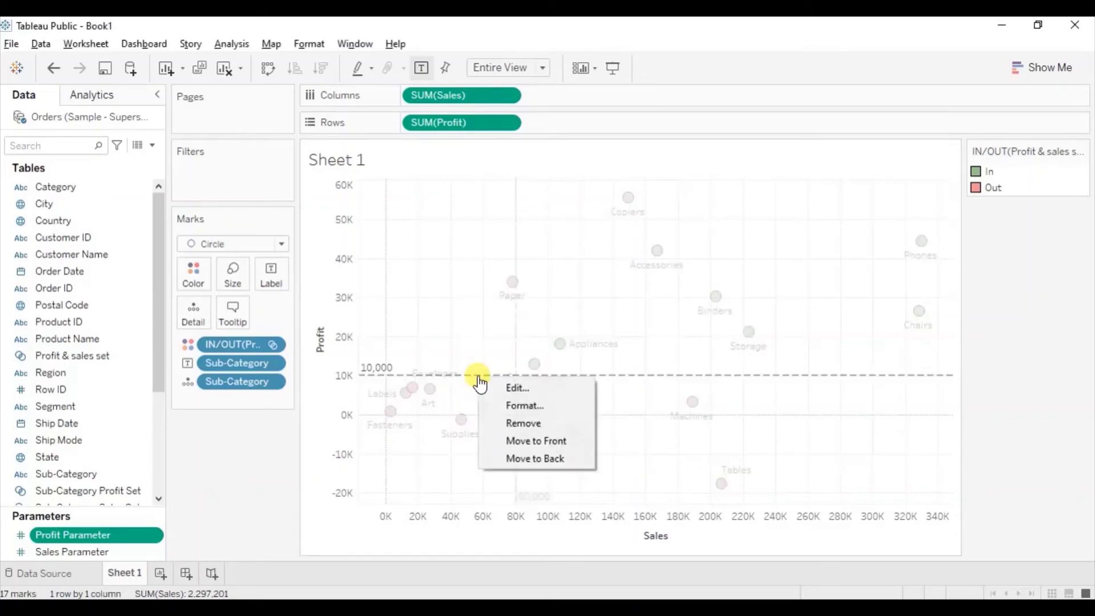
pyautogui.click(506, 389)
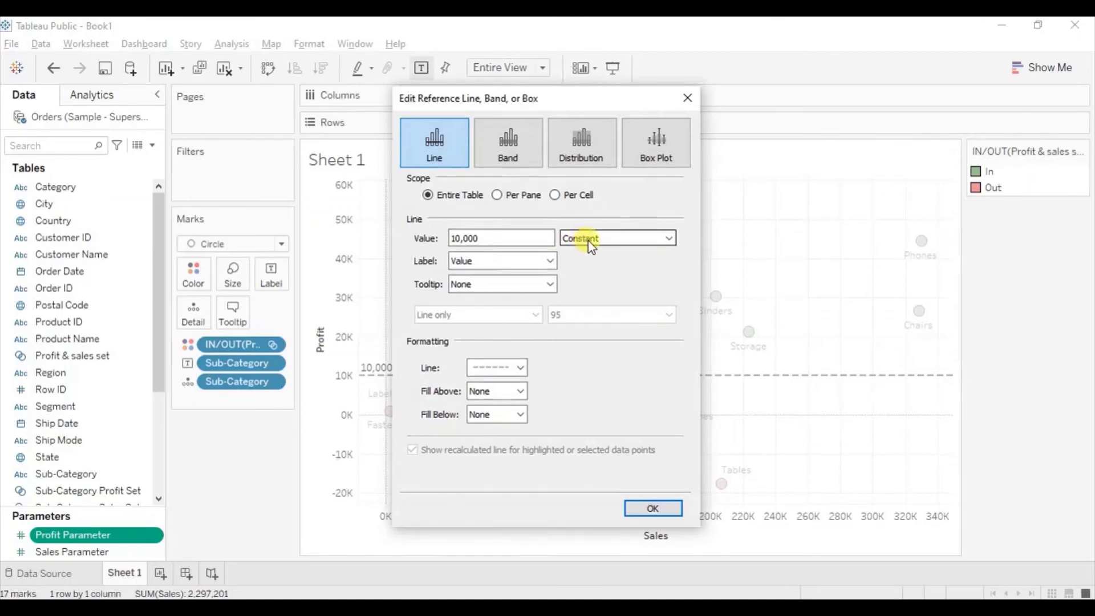
pyautogui.click(573, 239)
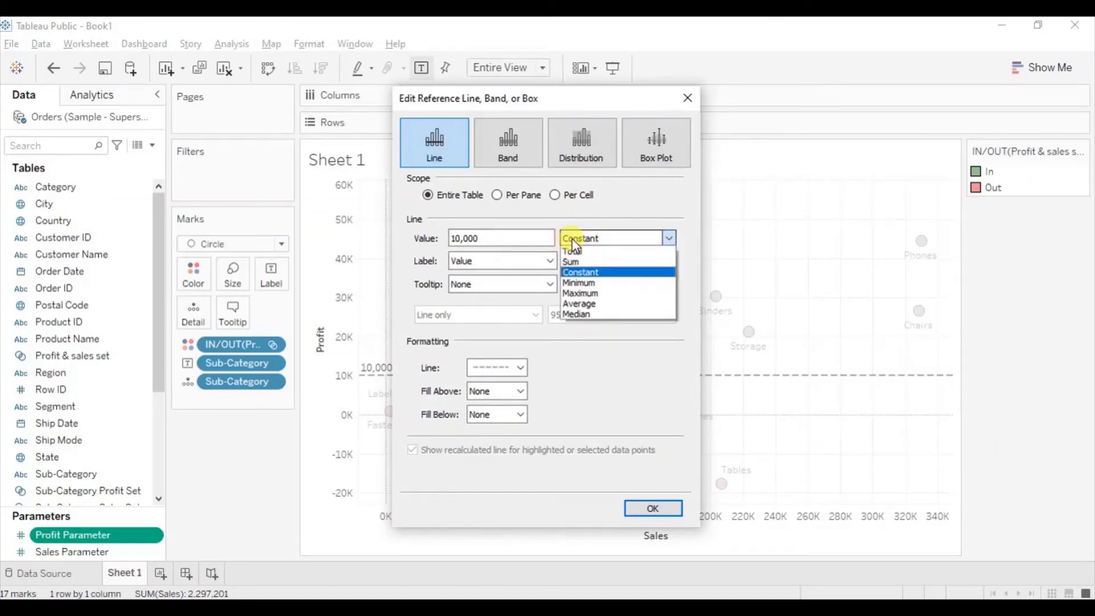
pyautogui.click(573, 240)
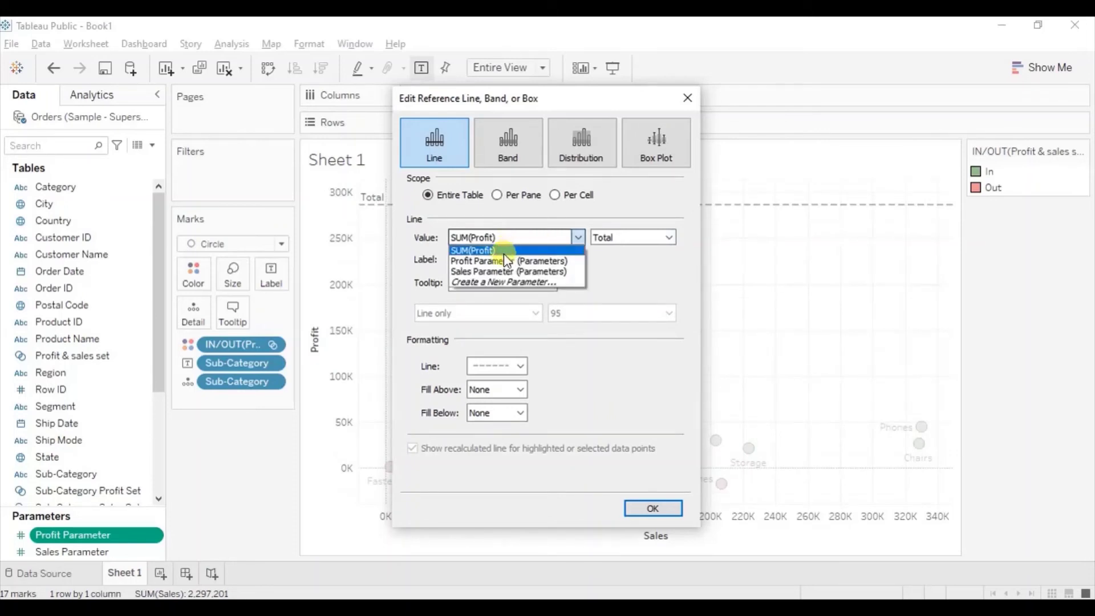
pyautogui.press('Escape')
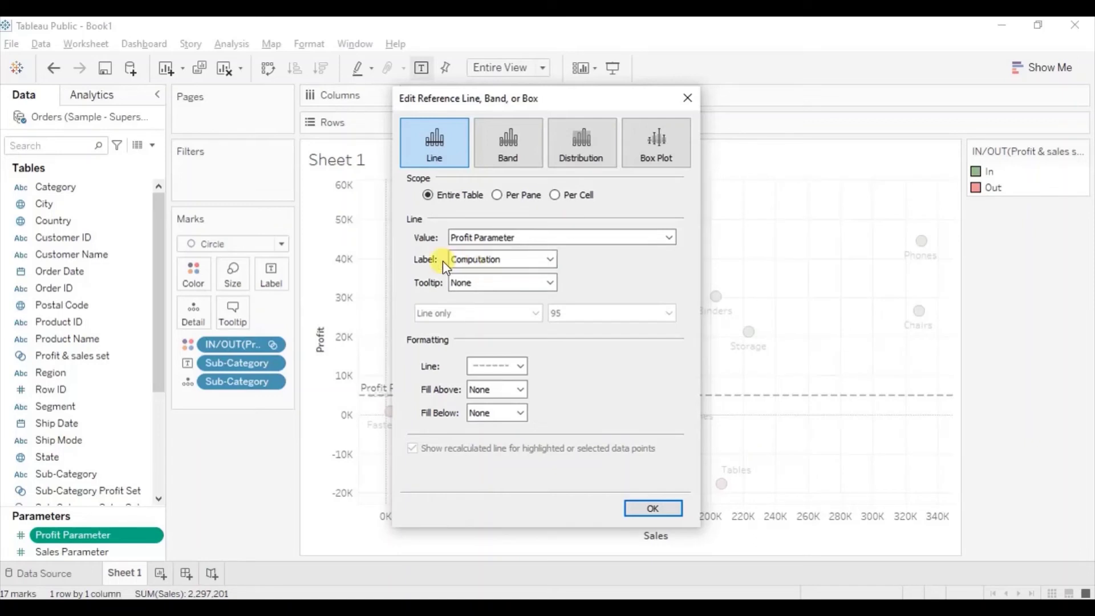
pyautogui.click(494, 263)
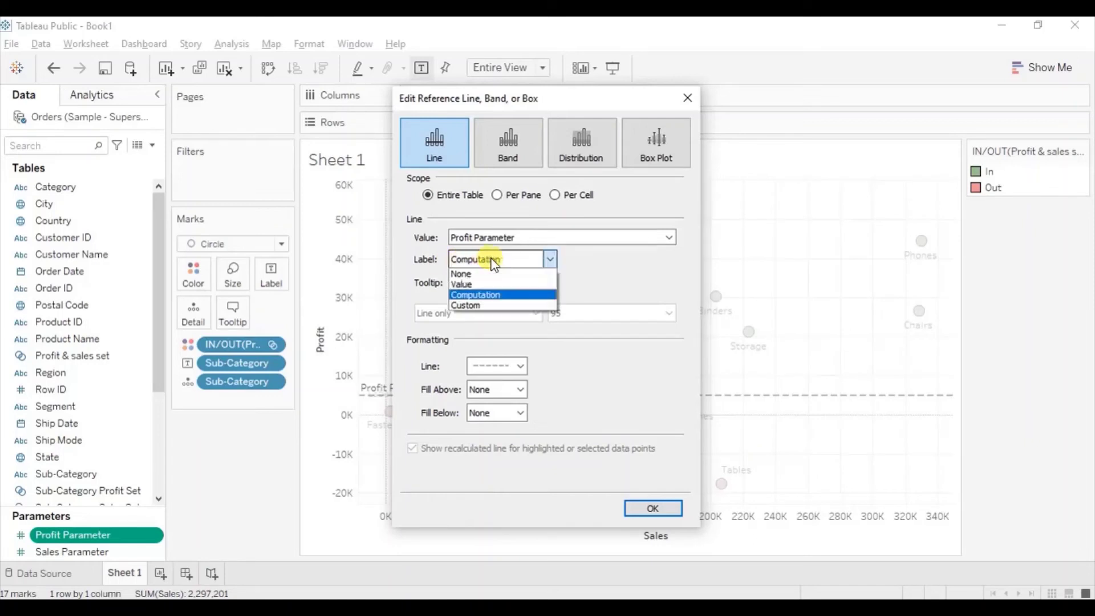
pyautogui.click(471, 288)
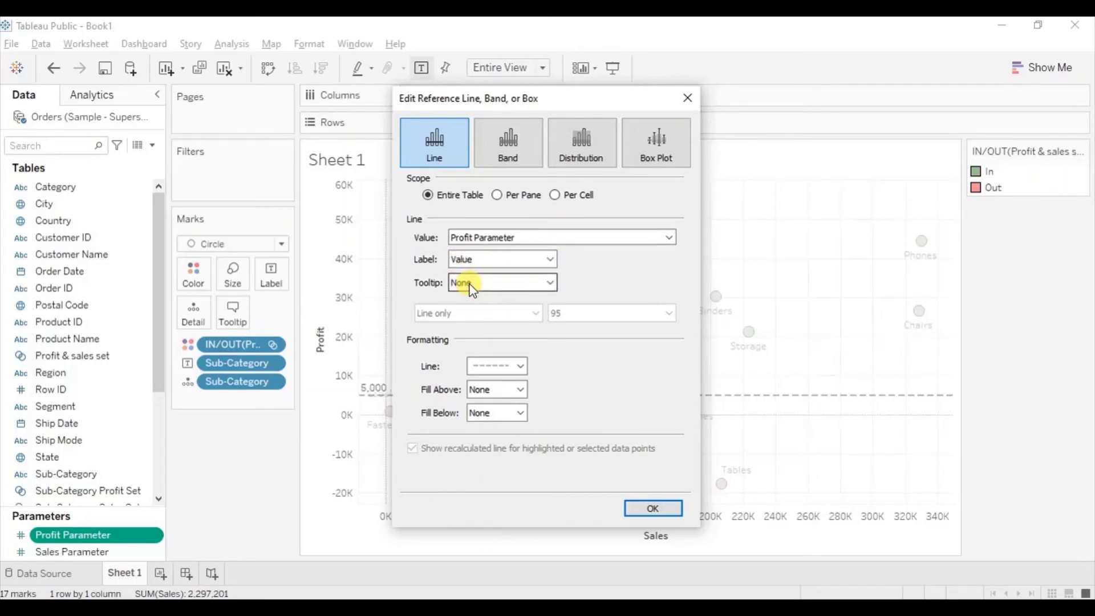
pyautogui.click(653, 508)
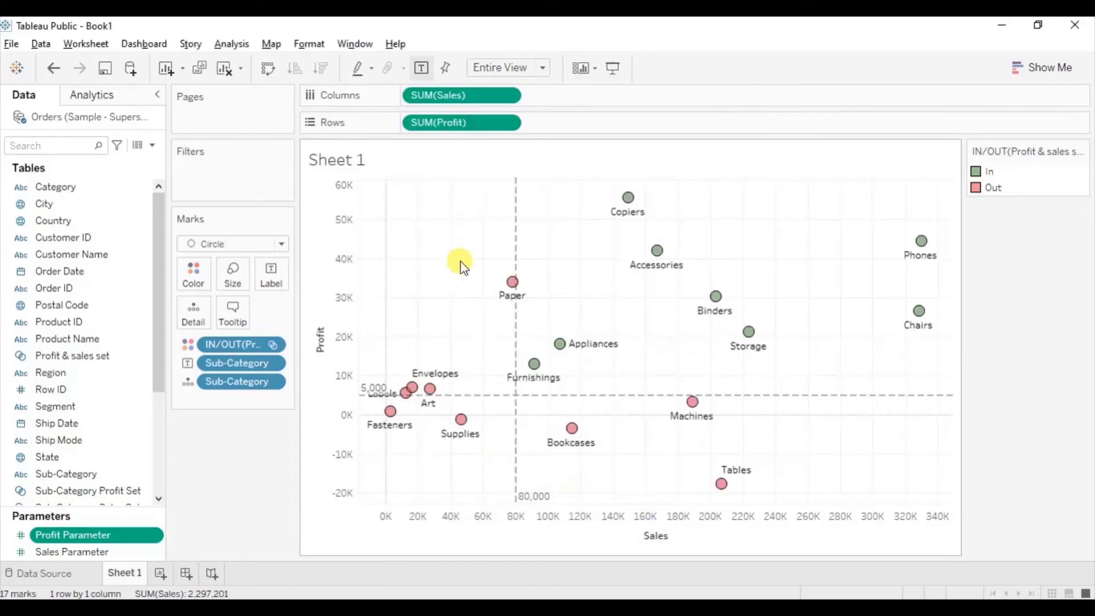
# - Tie the vertical Sales reference line to Sales Parameter and label it with its value
pyautogui.rightClick(518, 244)
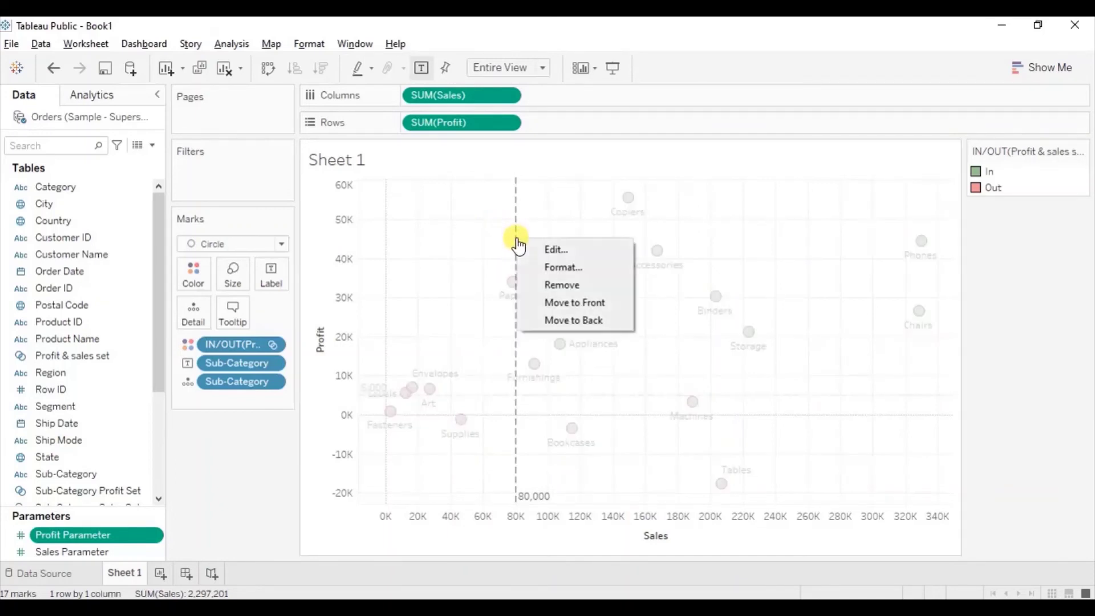
pyautogui.click(533, 246)
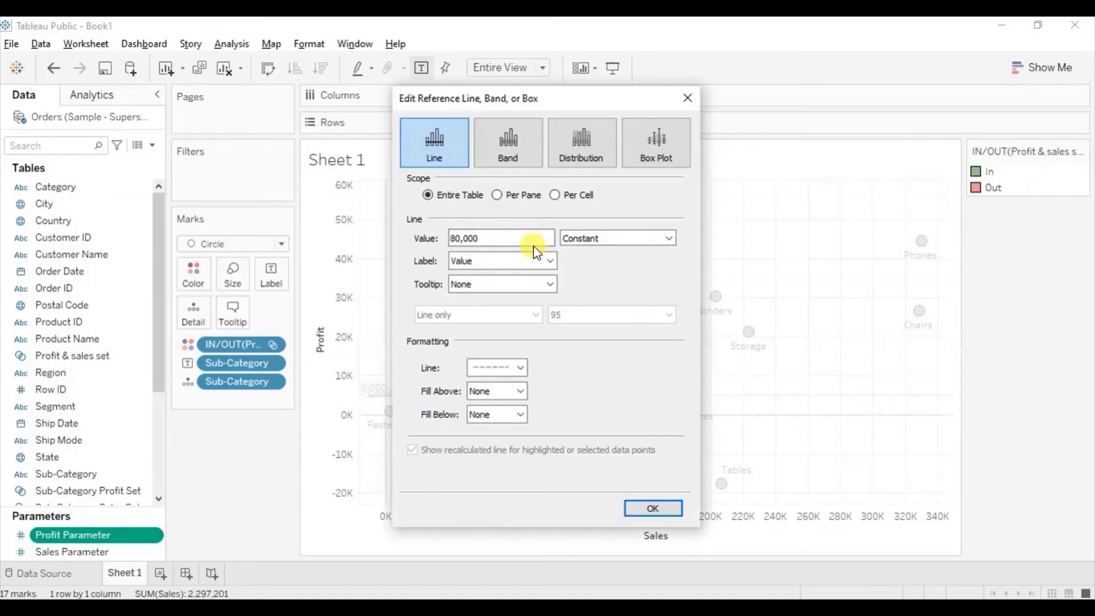
pyautogui.click(582, 243)
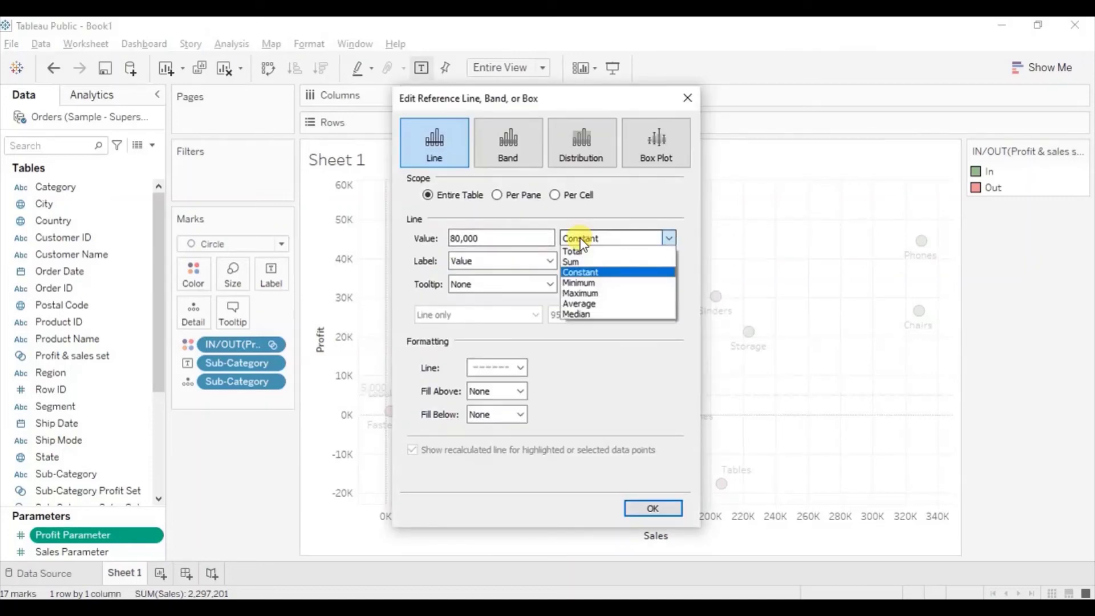
pyautogui.click(577, 252)
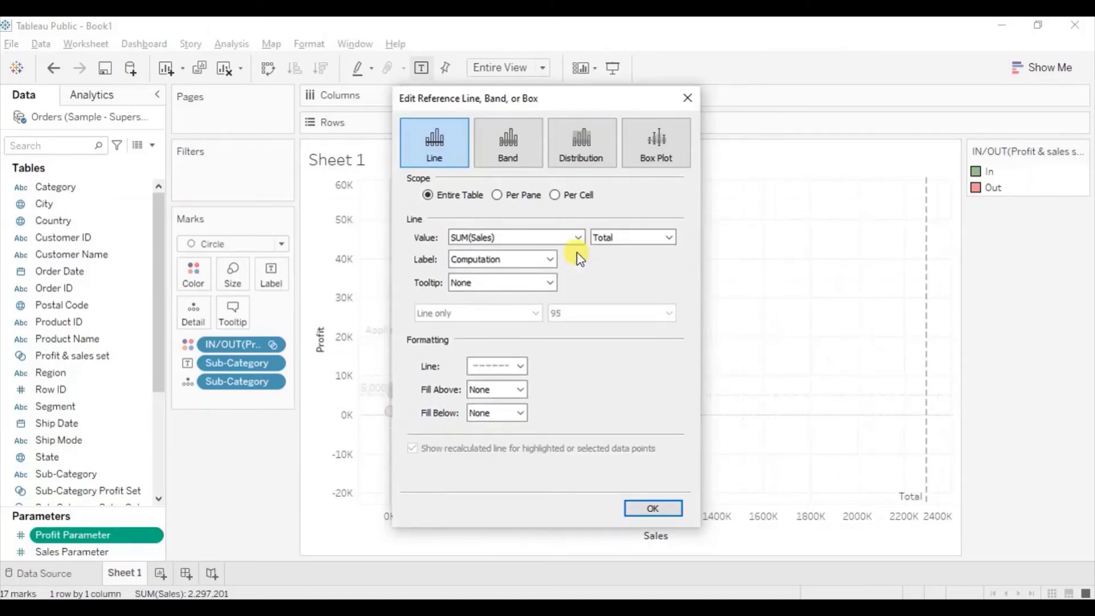
pyautogui.click(545, 238)
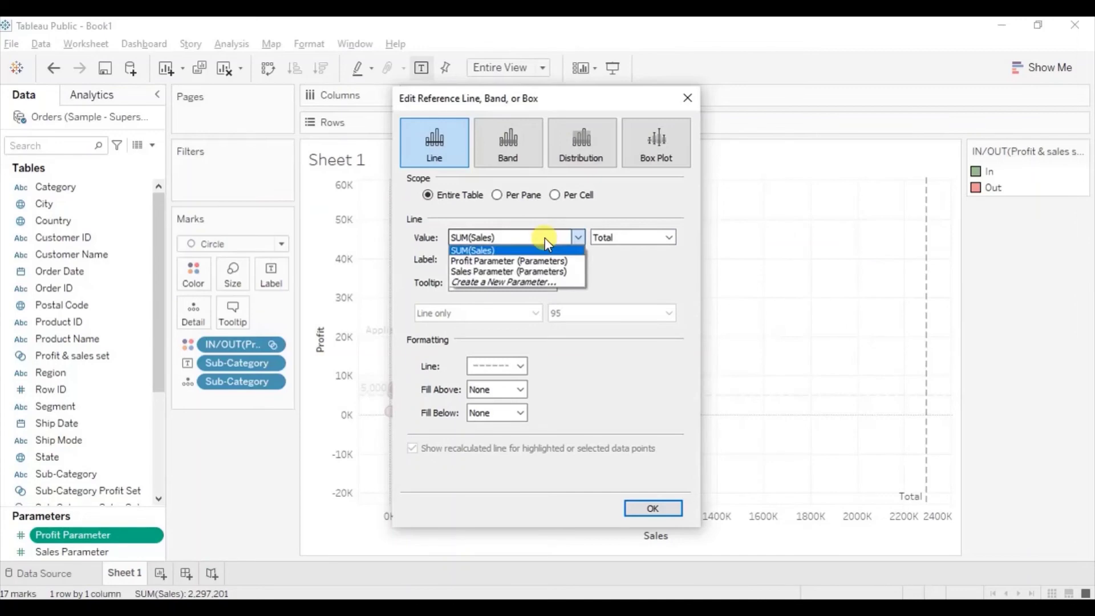
pyautogui.click(495, 271)
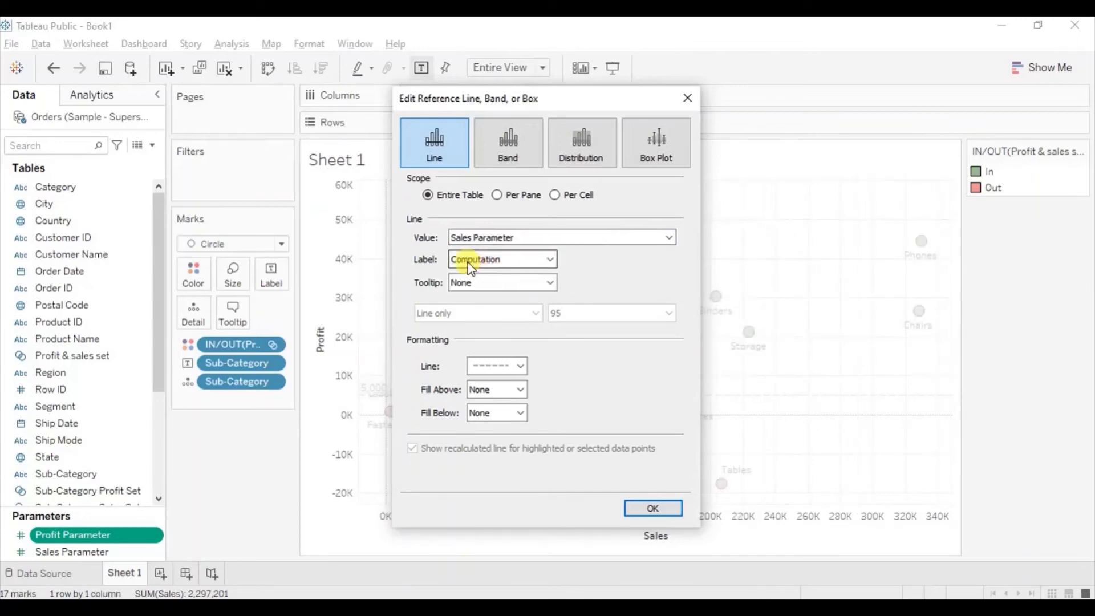
pyautogui.click(469, 265)
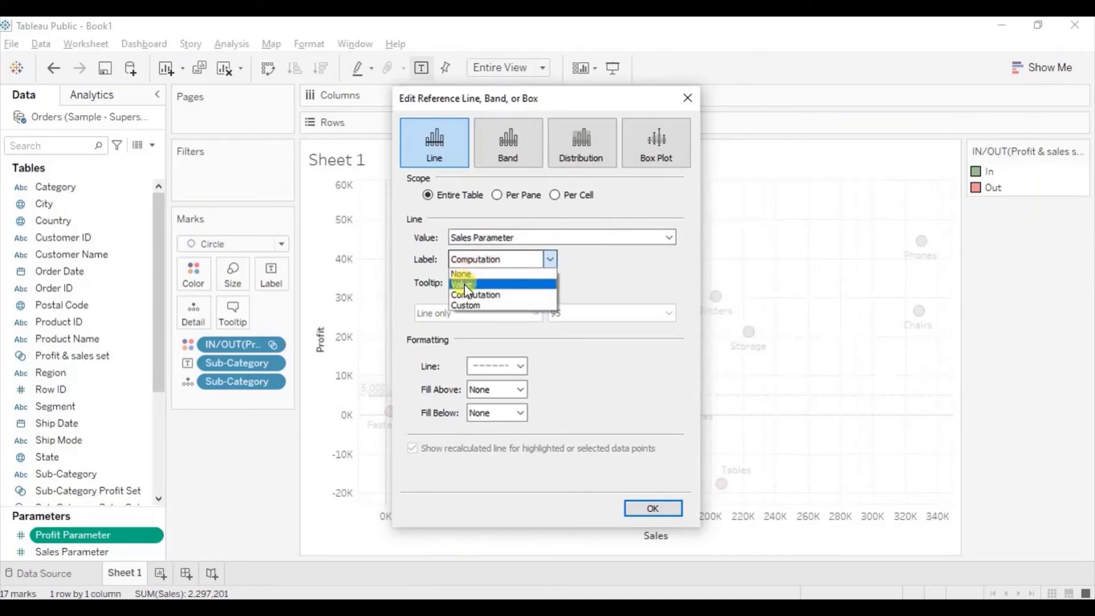
pyautogui.click(464, 284)
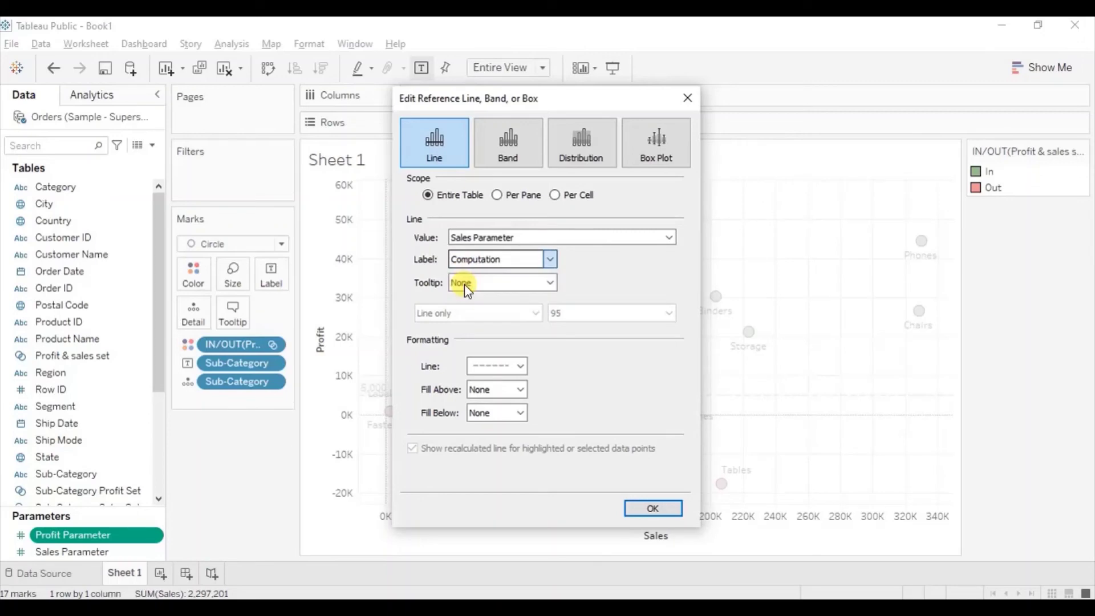
pyautogui.click(645, 506)
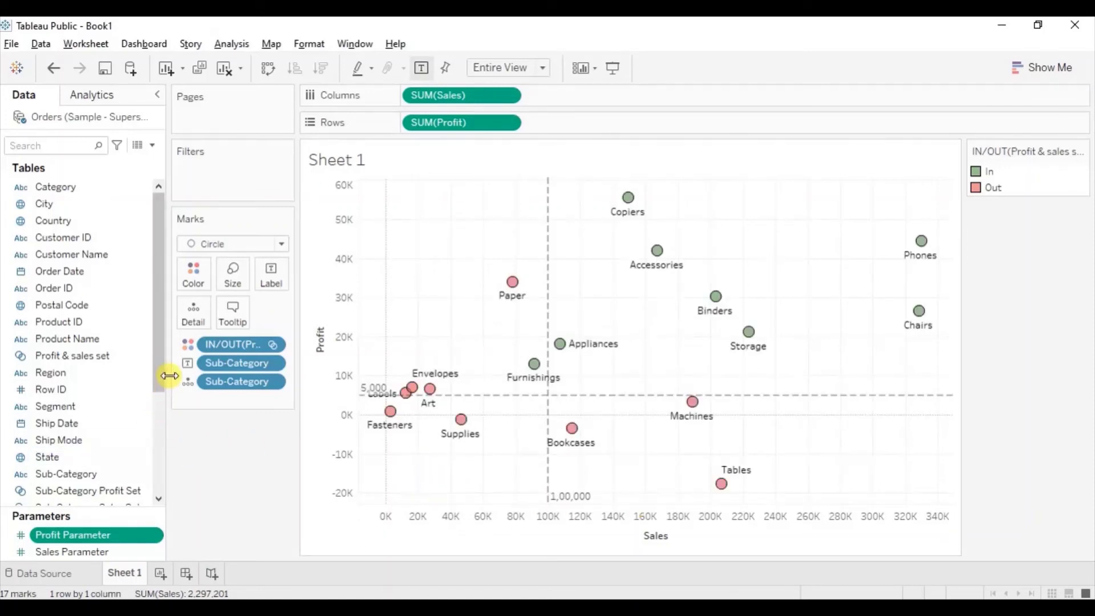
# - Edit the Sub-Category Sales Set and switch its condition from a field comparison to a formula
pyautogui.scroll(-3, 135, 377)
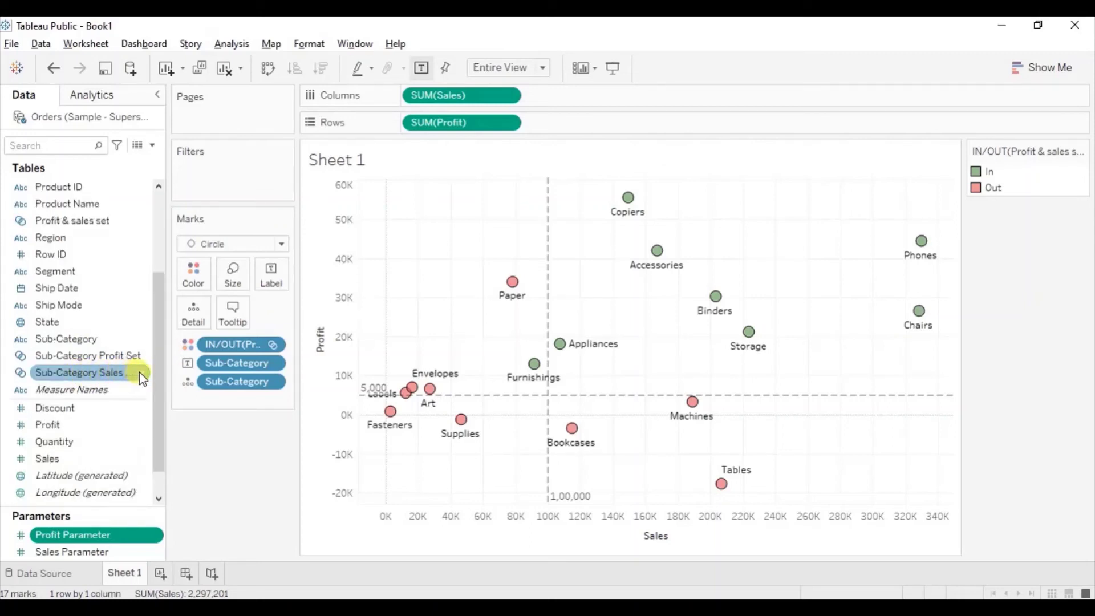
pyautogui.rightClick(139, 372)
pyautogui.click(197, 132)
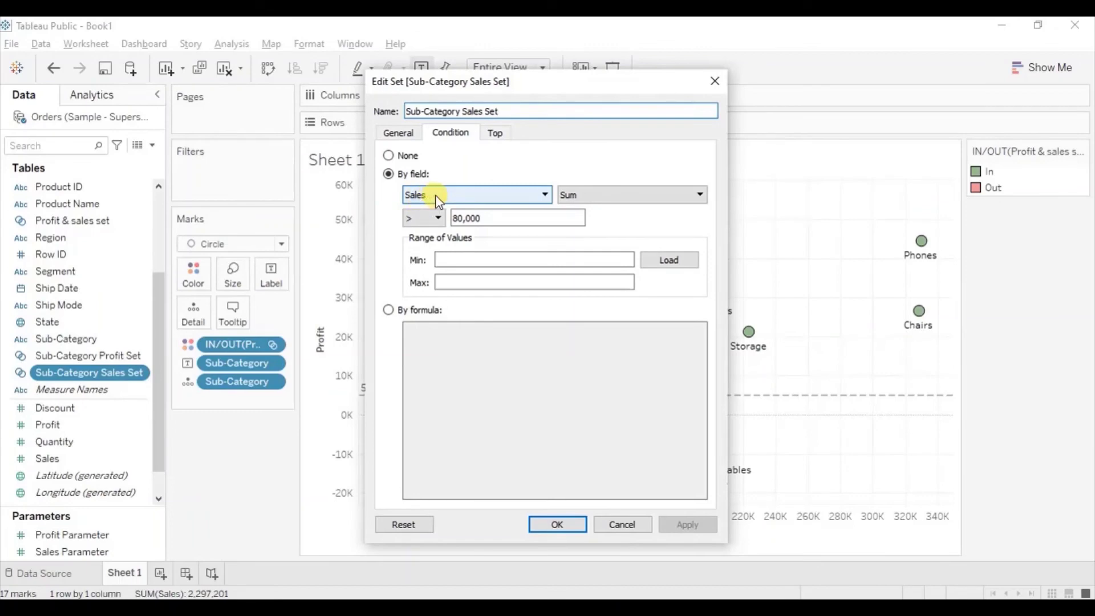
pyautogui.moveTo(455, 218); pyautogui.dragTo(483, 217)
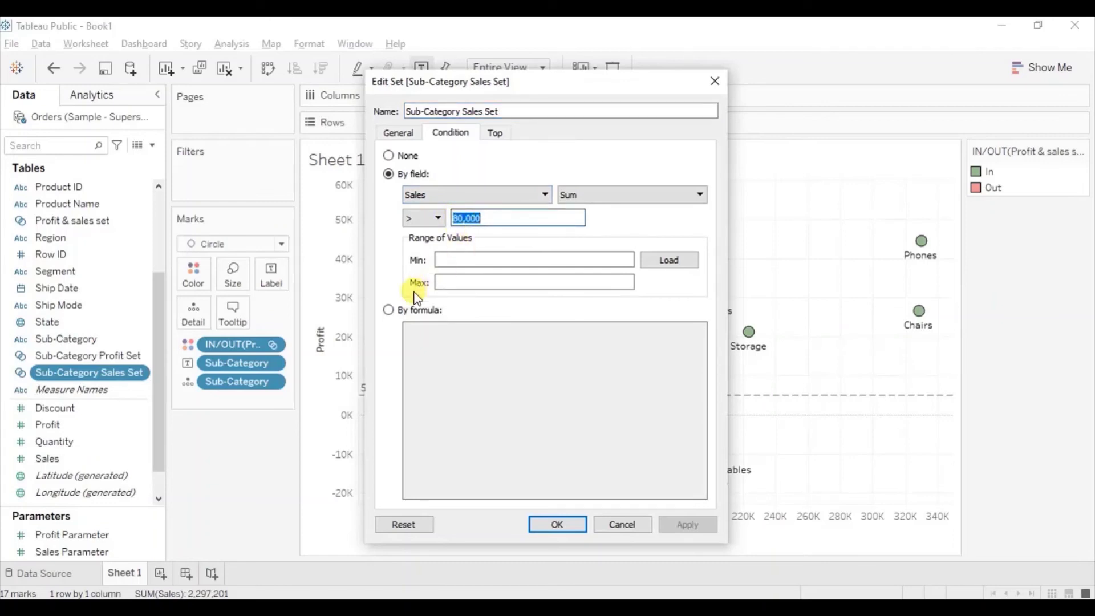
pyautogui.click(389, 310)
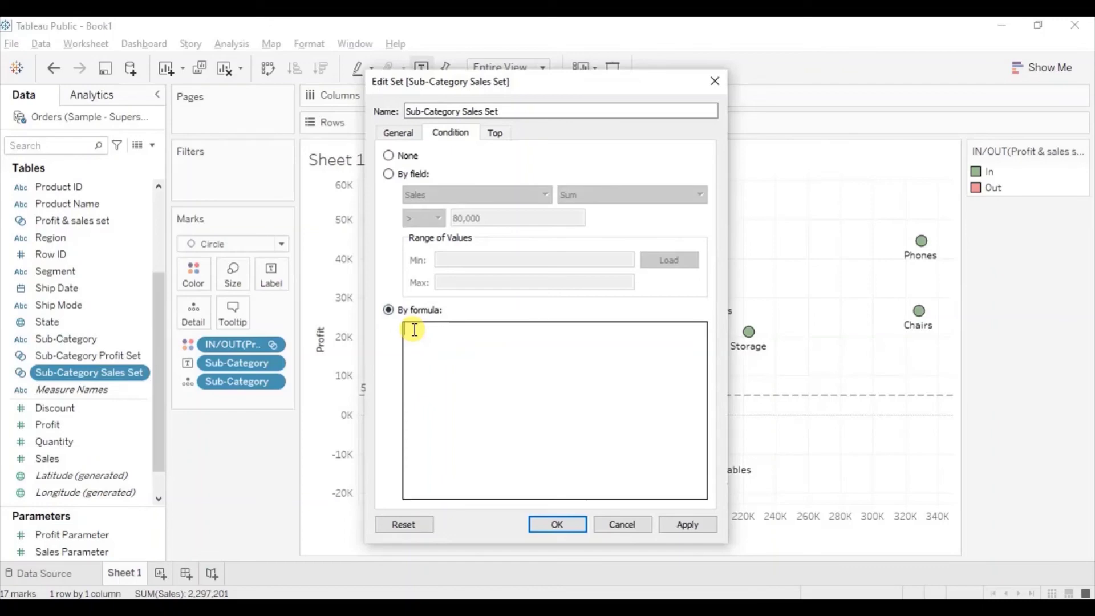
# - Set the sales set's condition formula to SUM([Sales])>[Sales Parameter] and apply it
pyautogui.write('SUM')
pyautogui.press('Return')
pyautogui.write('Sal')
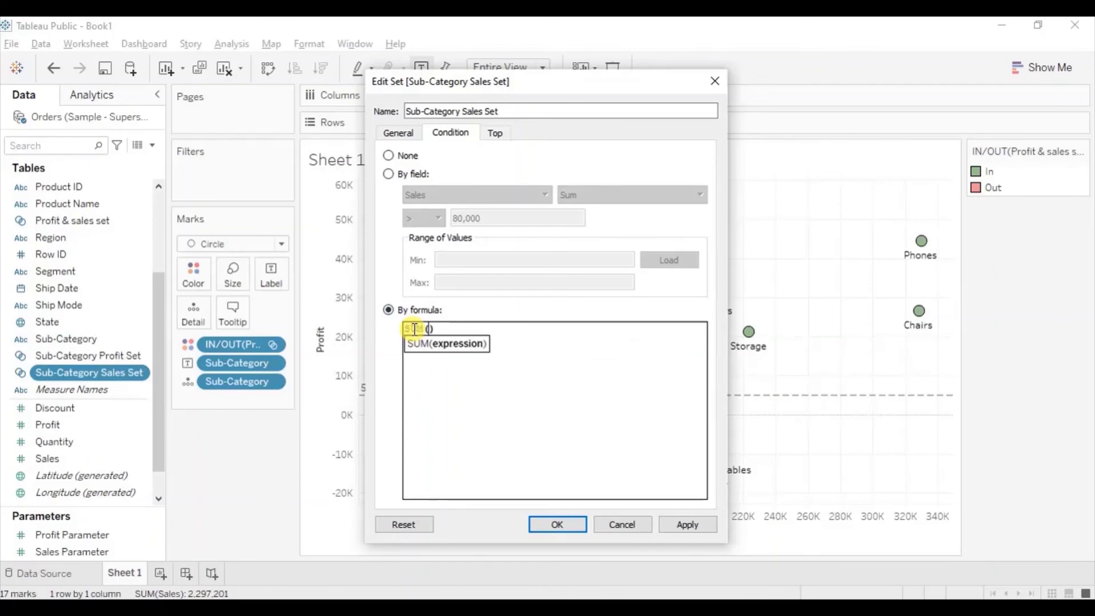
pyautogui.press('Return')
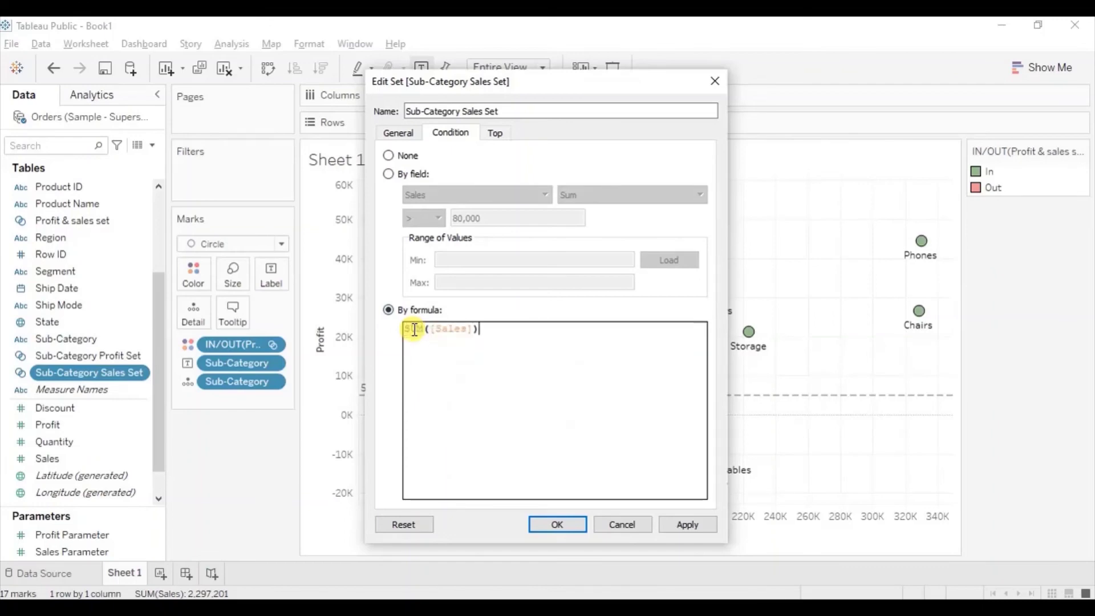
pyautogui.write('>[')
pyautogui.write('Sal')
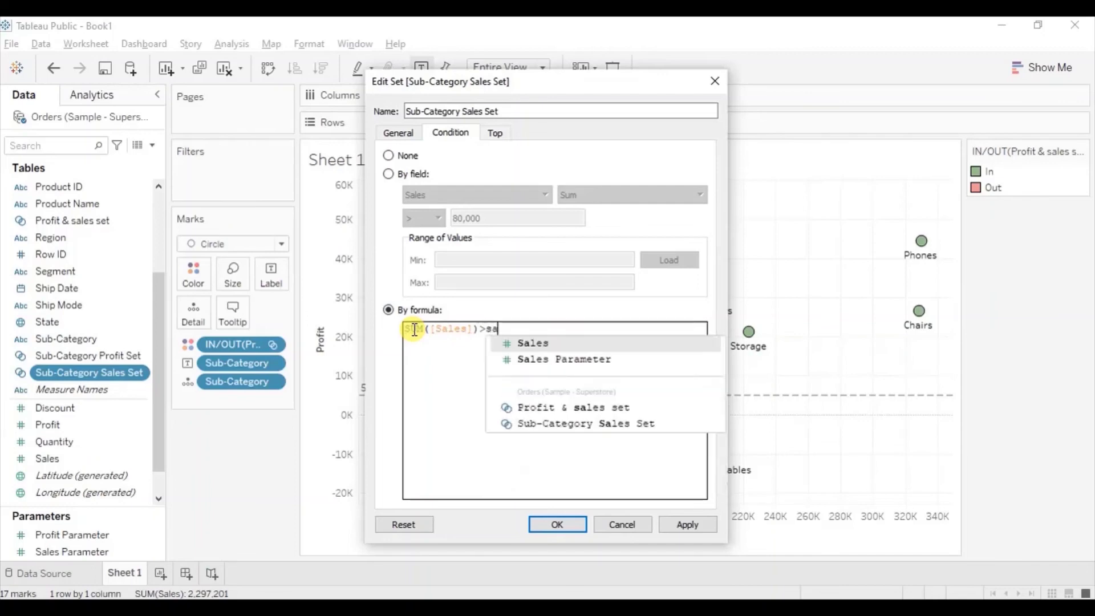
pyautogui.press('Down')
pyautogui.press('Return')
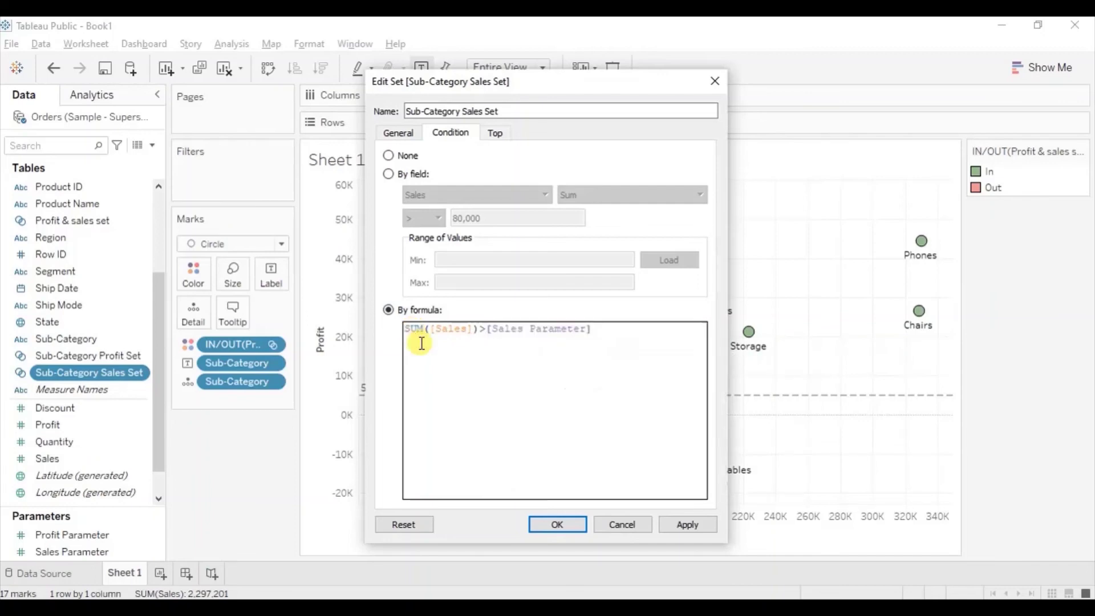
pyautogui.click(546, 526)
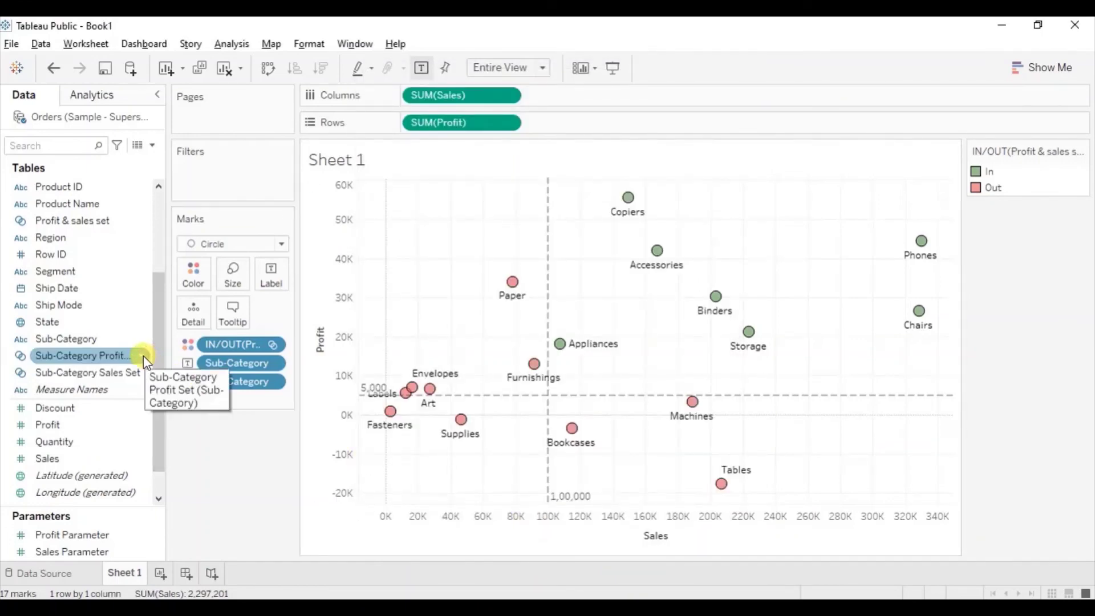
# - Edit the Sub-Category Profit Set and switch its condition from a field comparison to a formula
pyautogui.click(143, 355)
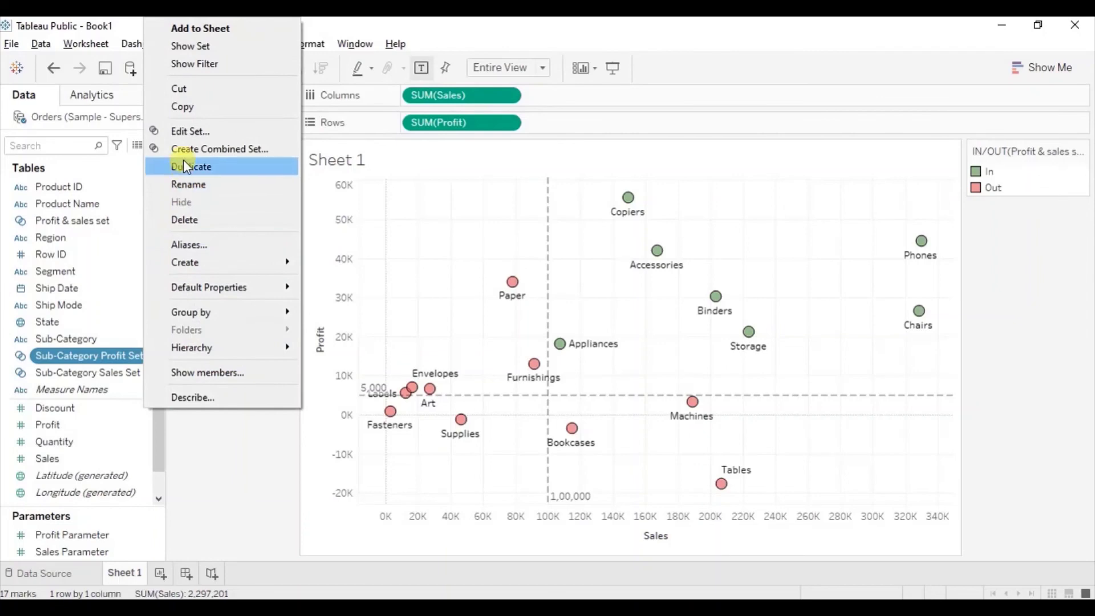
pyautogui.click(206, 131)
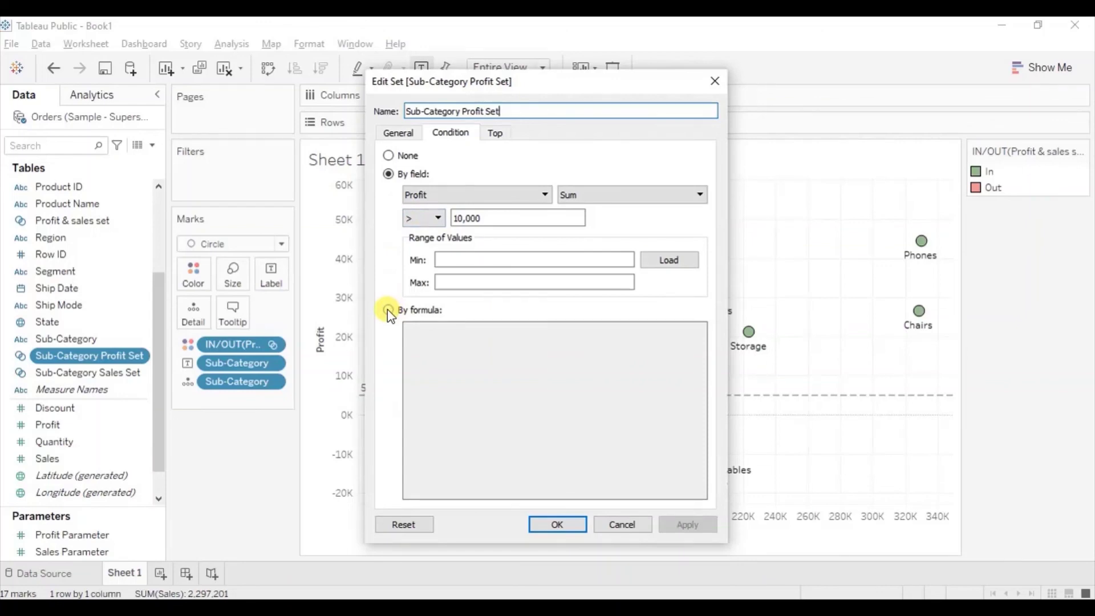
pyautogui.click(387, 309)
pyautogui.click(420, 343)
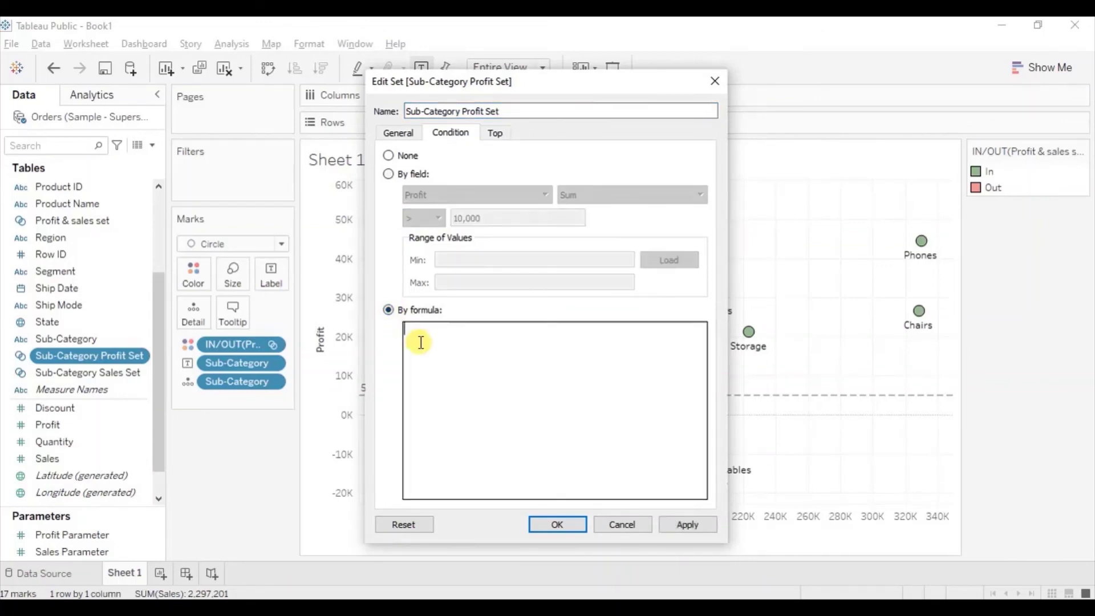
# - Set the profit set's condition formula to SUM([Profit])>[Profit Parameter] and apply it
pyautogui.write('sum')
pyautogui.press('Return')
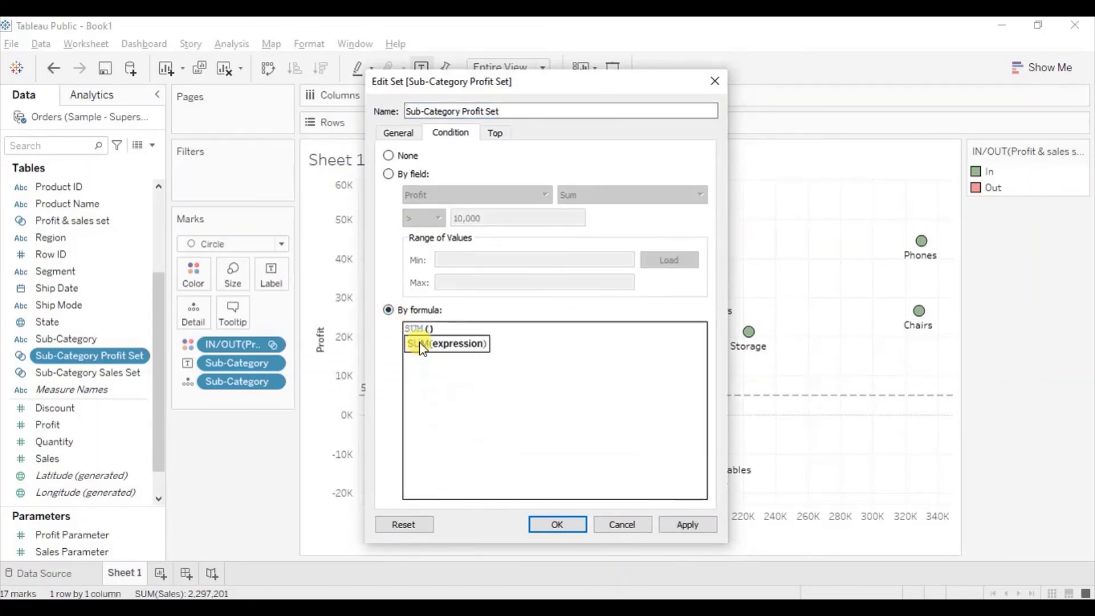
pyautogui.write('pro')
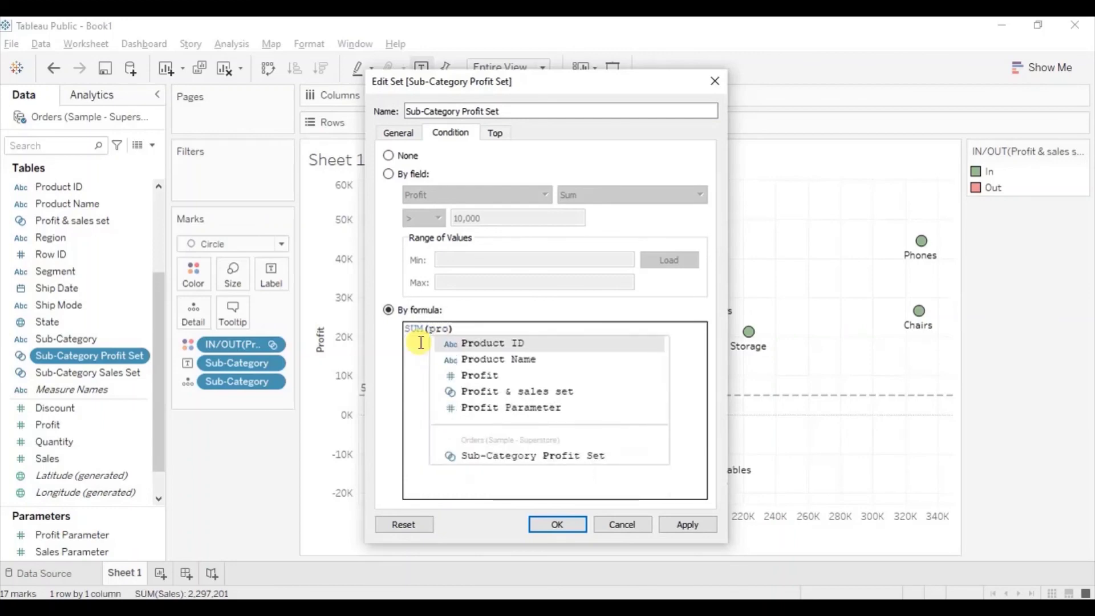
pyautogui.press('Down')
pyautogui.press('Down')
pyautogui.press('Return')
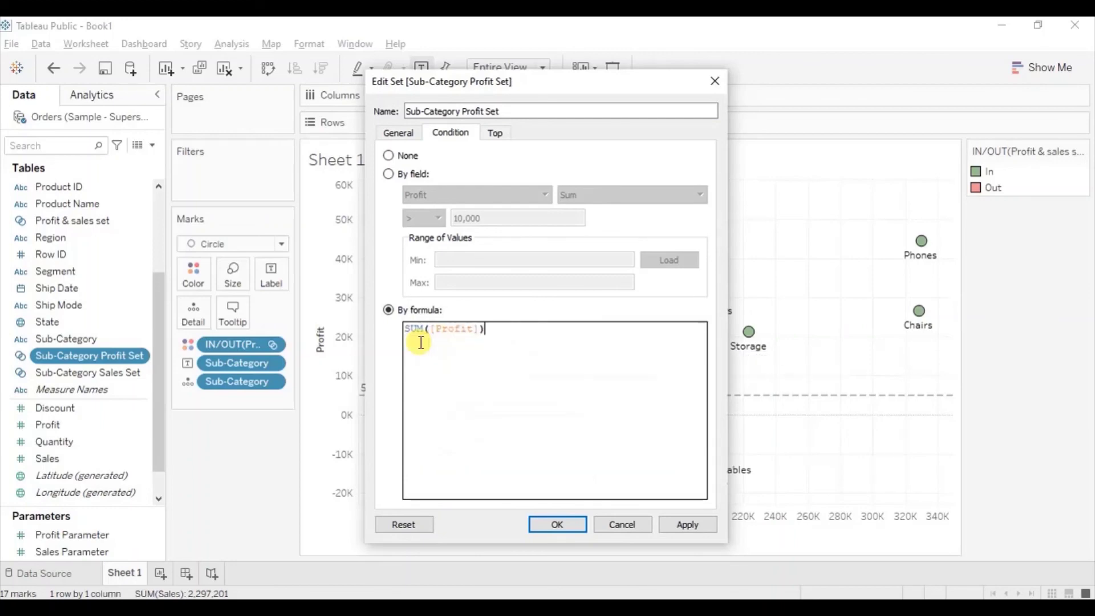
pyautogui.write('>p')
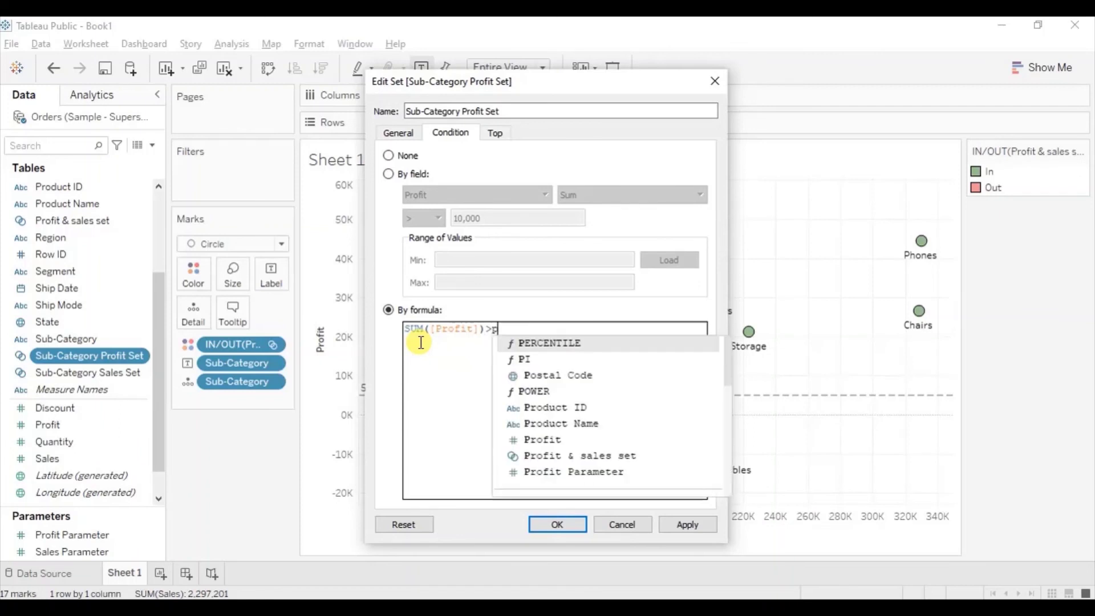
pyautogui.write('ro')
pyautogui.press('Down')
pyautogui.press('Down')
pyautogui.press('Down')
pyautogui.press('Return')
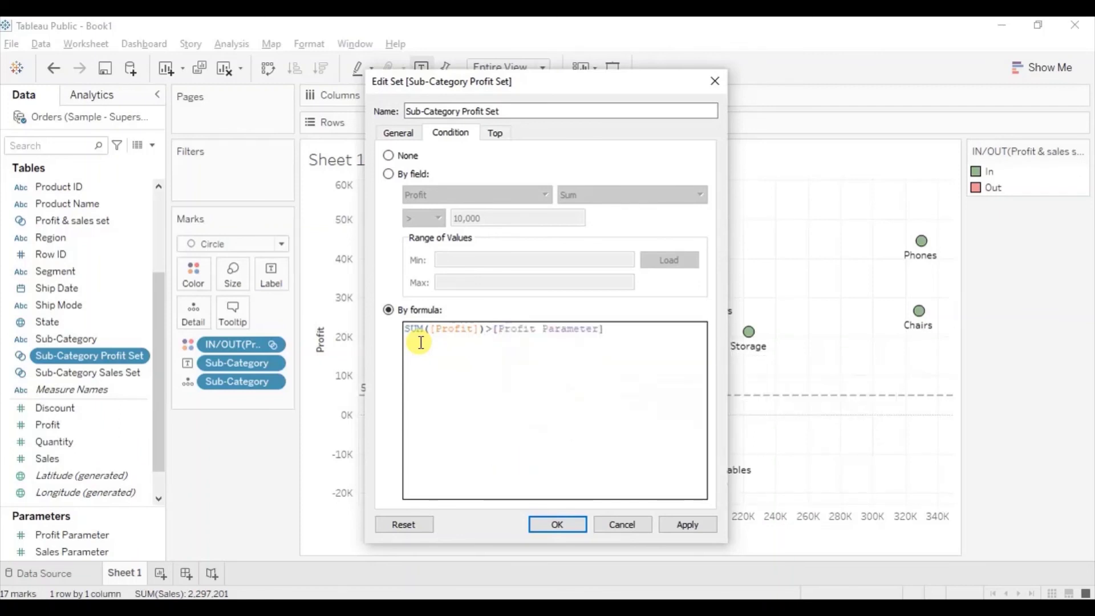
pyautogui.click(561, 522)
# - Show the controls for Profit Parameter and Sales Parameter on the sheet
pyautogui.click(137, 534)
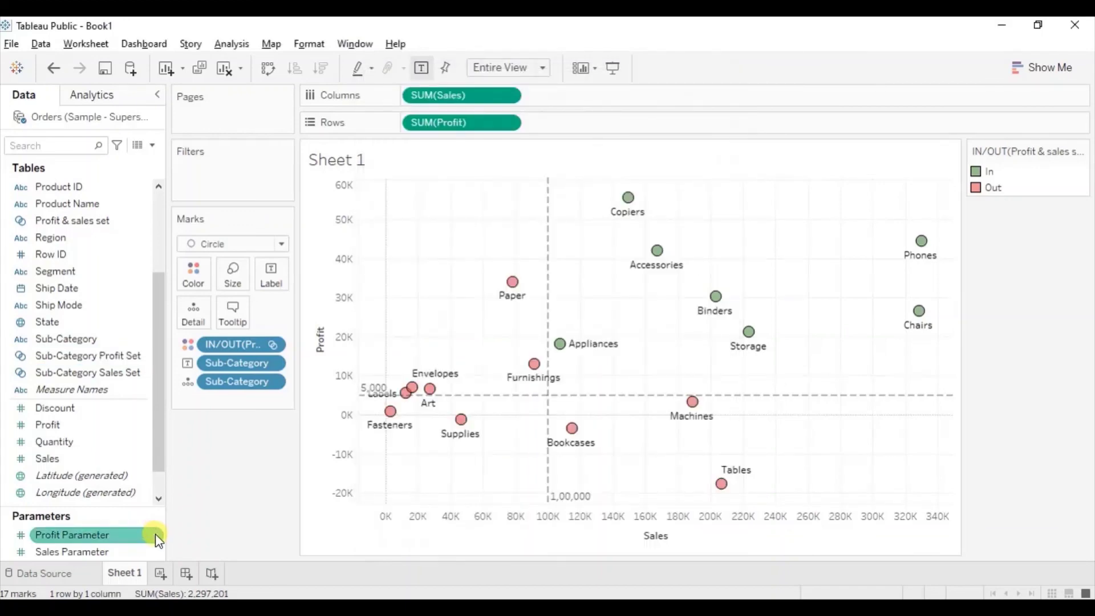
pyautogui.rightClick(155, 535)
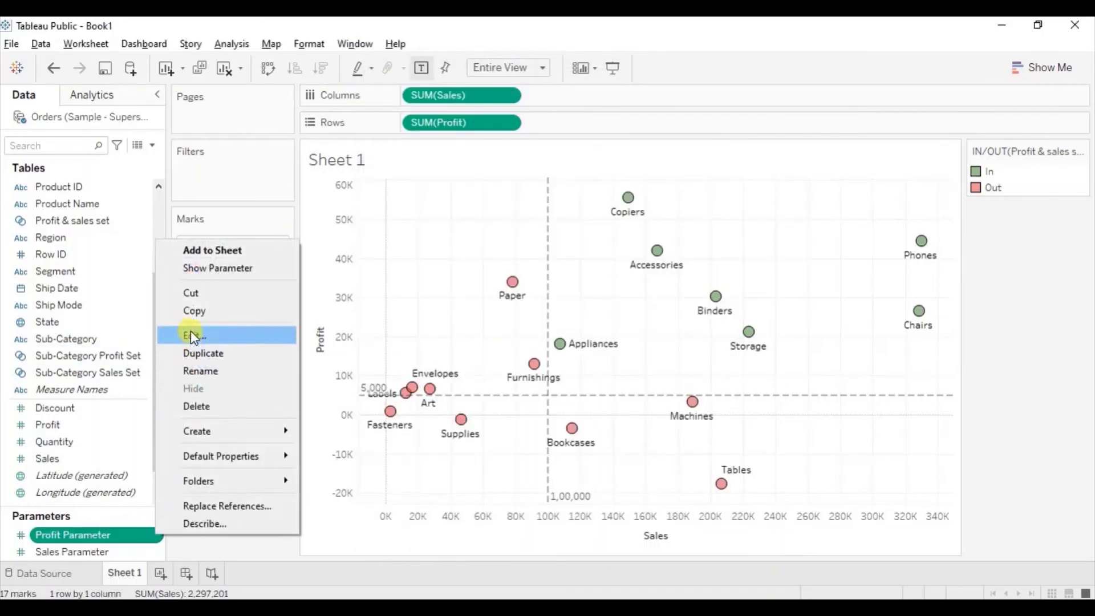
pyautogui.click(203, 266)
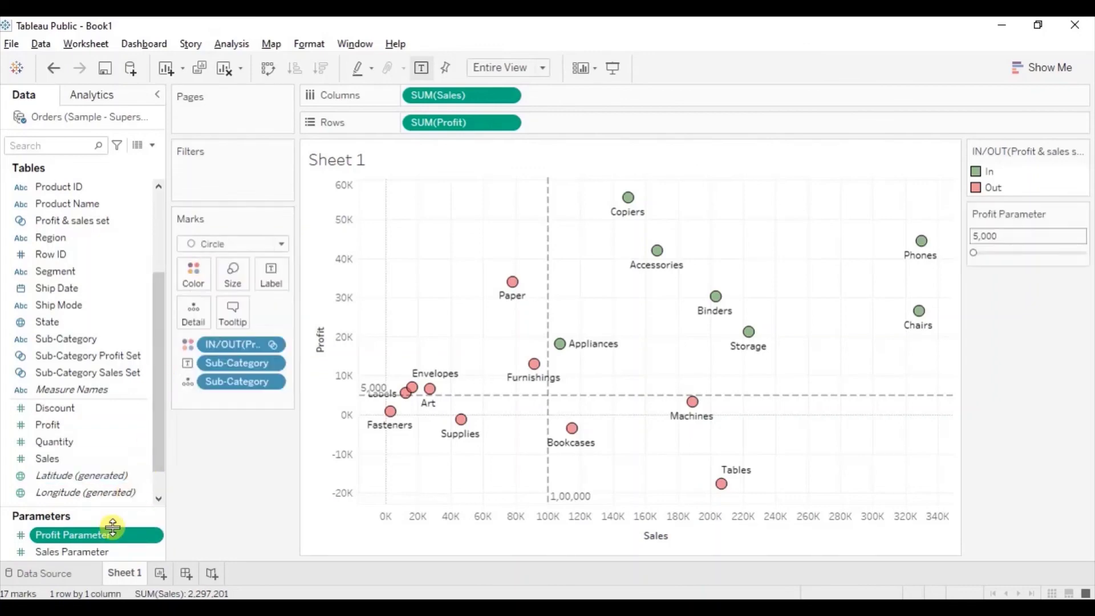
pyautogui.click(155, 552)
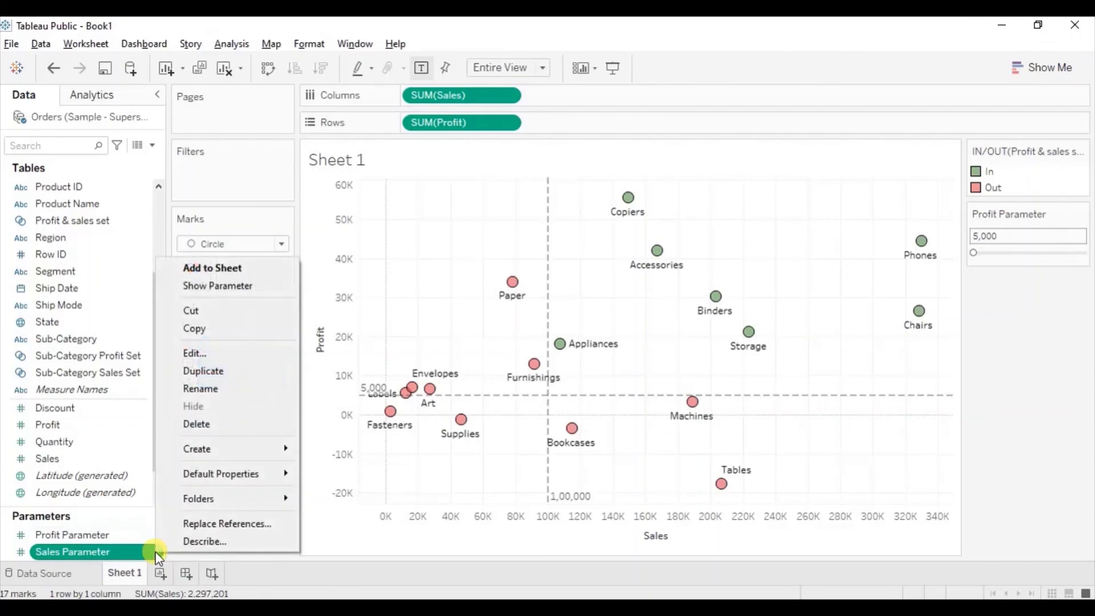
pyautogui.click(207, 287)
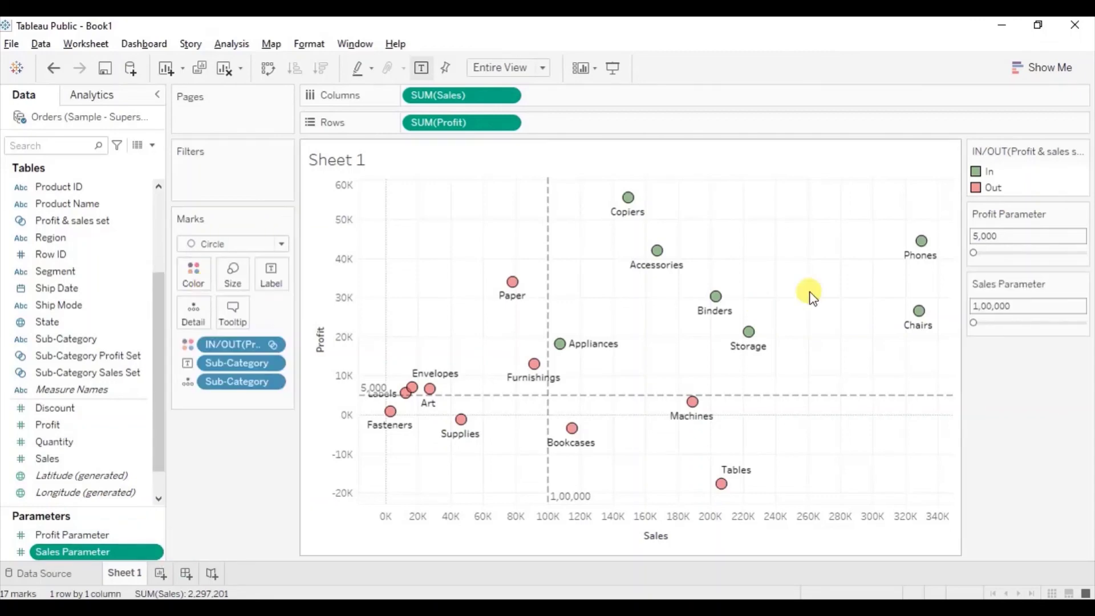
# - Set Profit Parameter to about 17,912 and Sales Parameter to about 2,13,928, and inspect the details of the Storage mark
pyautogui.moveTo(990, 254); pyautogui.dragTo(1003, 252)
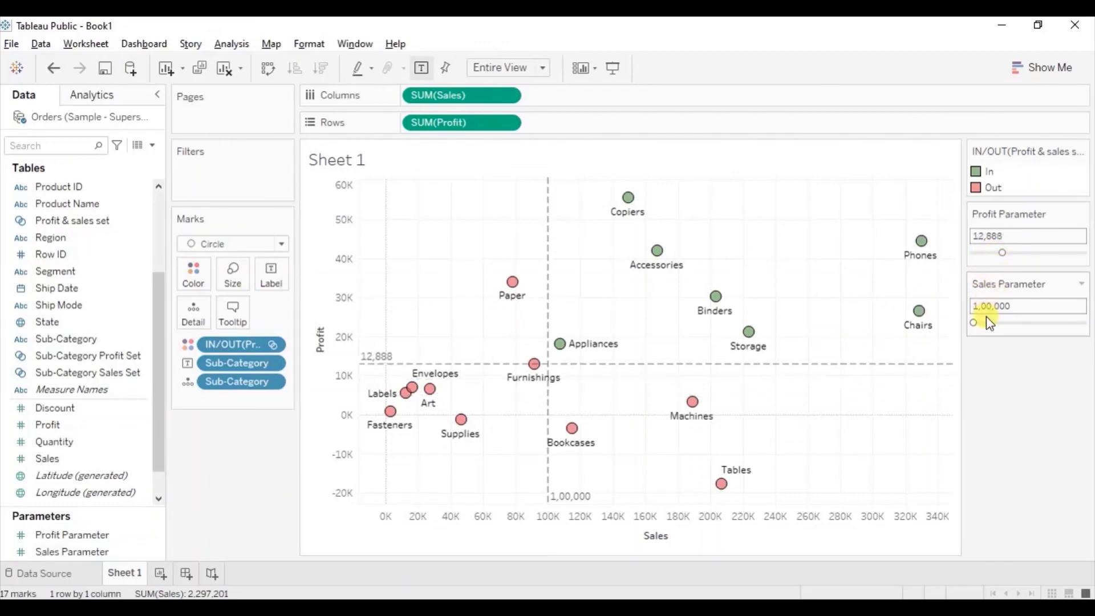
pyautogui.moveTo(987, 322); pyautogui.dragTo(1002, 320)
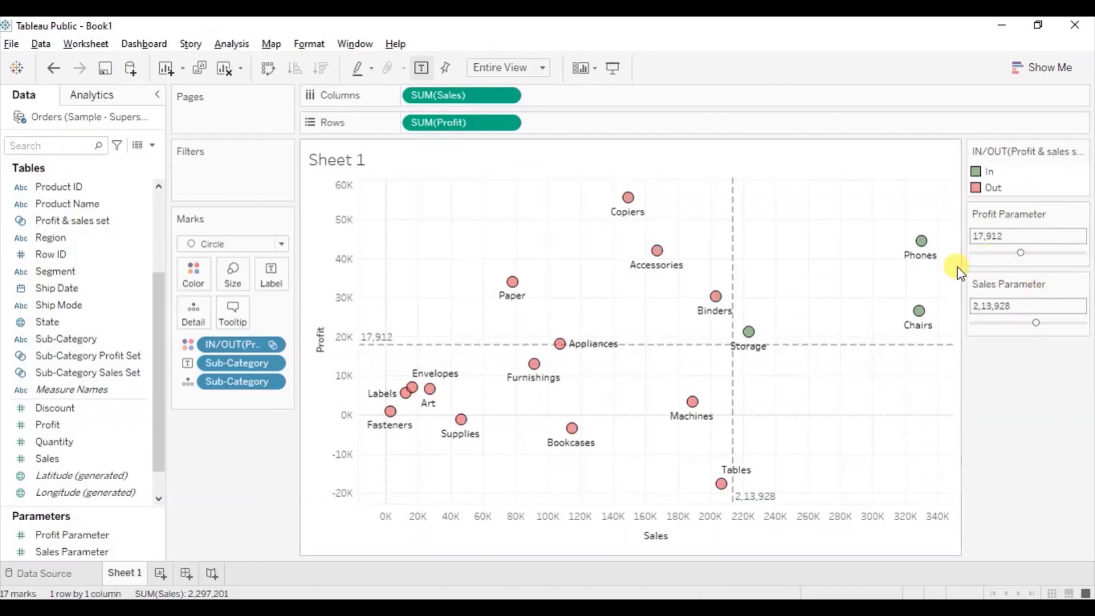
pyautogui.moveTo(917, 261)
pyautogui.moveTo(916, 328)
pyautogui.moveTo(752, 337)
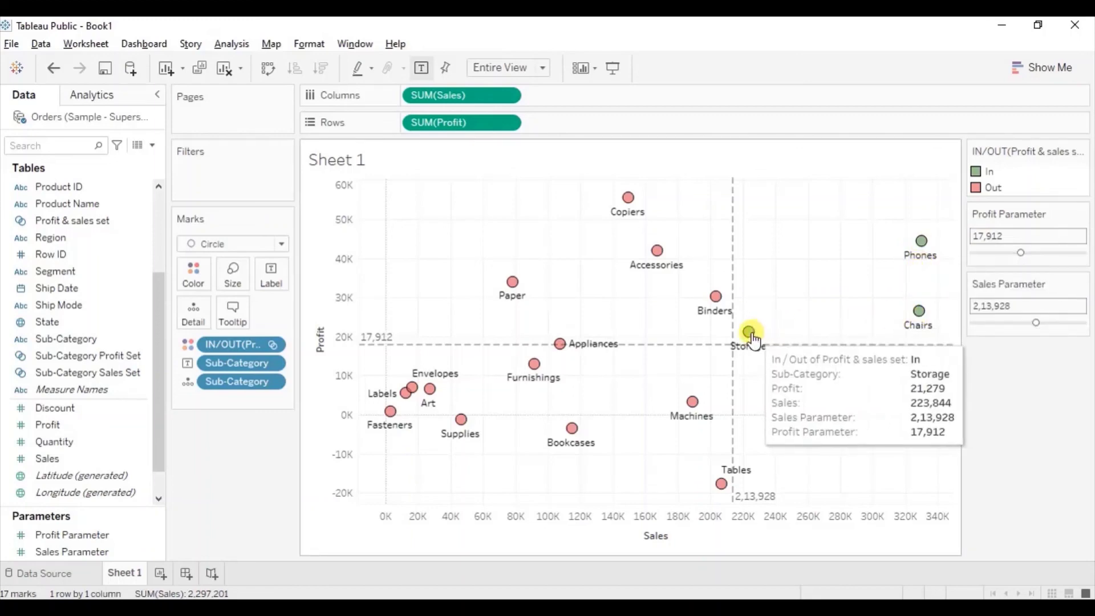